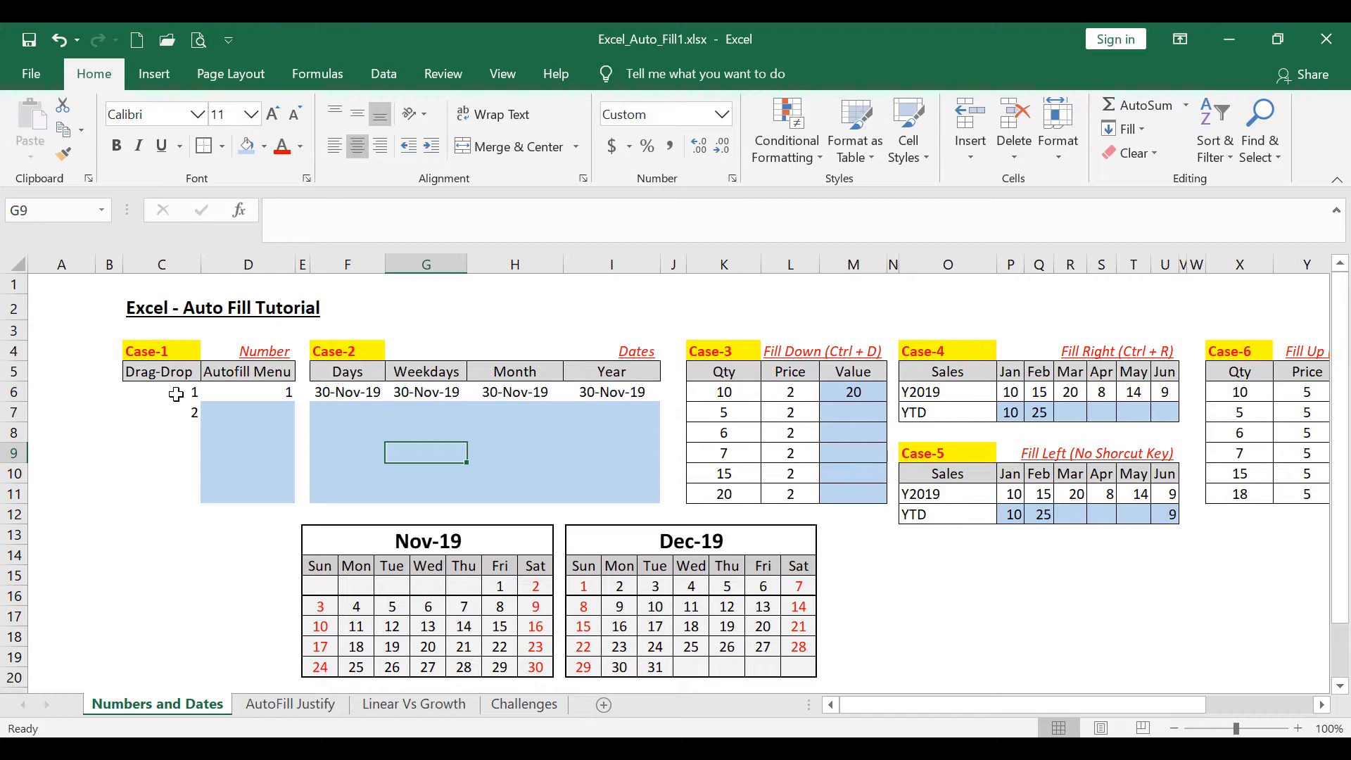
Extend the 1, 2 number series in the Drag-Drop column from C6:C7 down to C11.
{"action": "left_click_drag", "start_coordinate": [178, 395], "coordinate": [181, 413]}
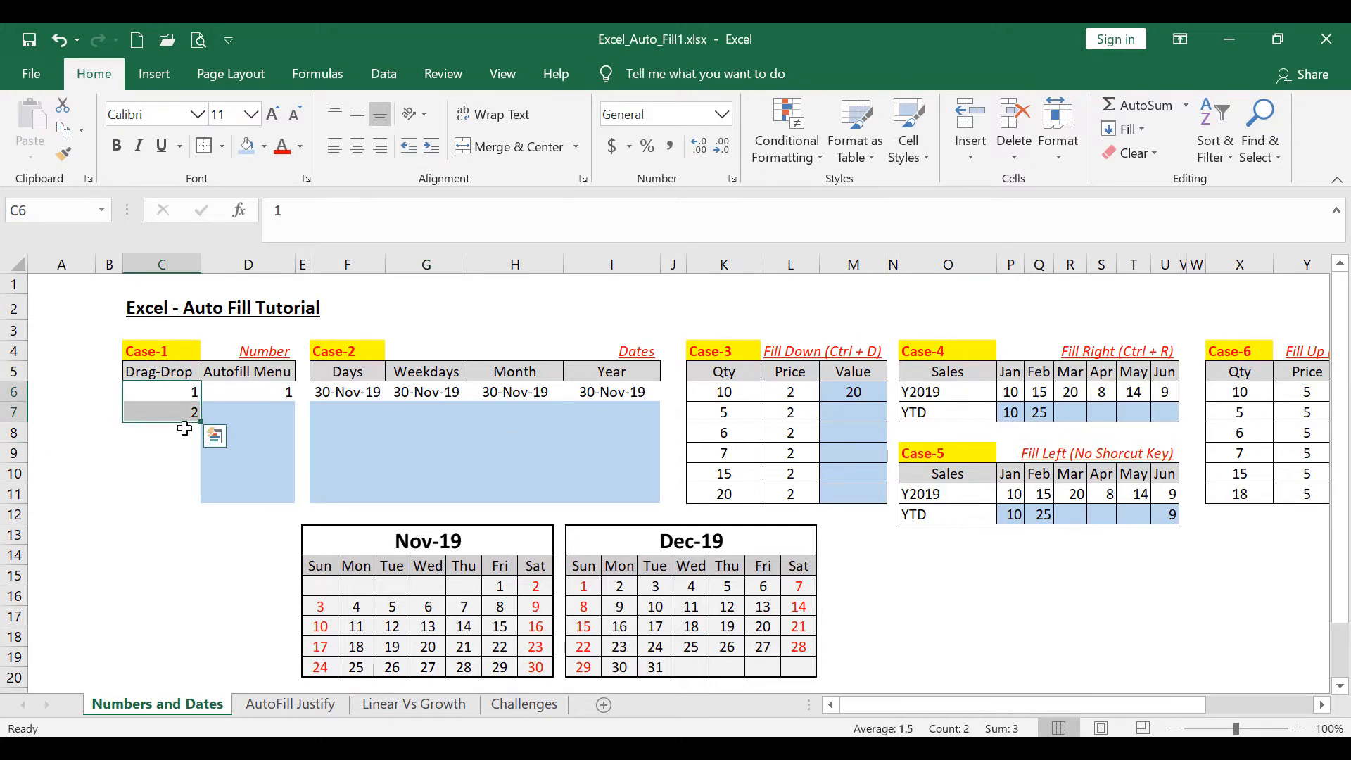
{"action": "left_click", "coordinate": [180, 430]}
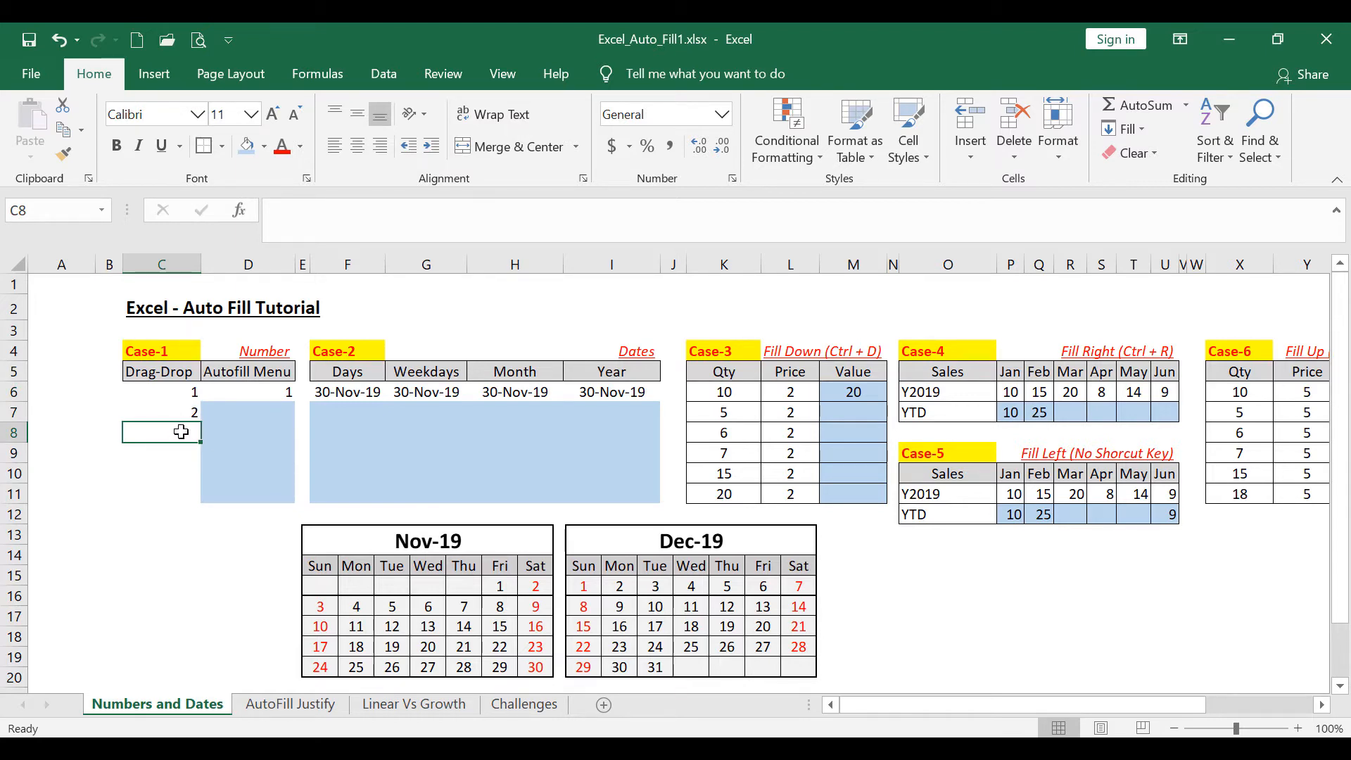
{"action": "left_click", "coordinate": [185, 450]}
{"action": "left_click", "coordinate": [184, 473]}
{"action": "left_click", "coordinate": [184, 496]}
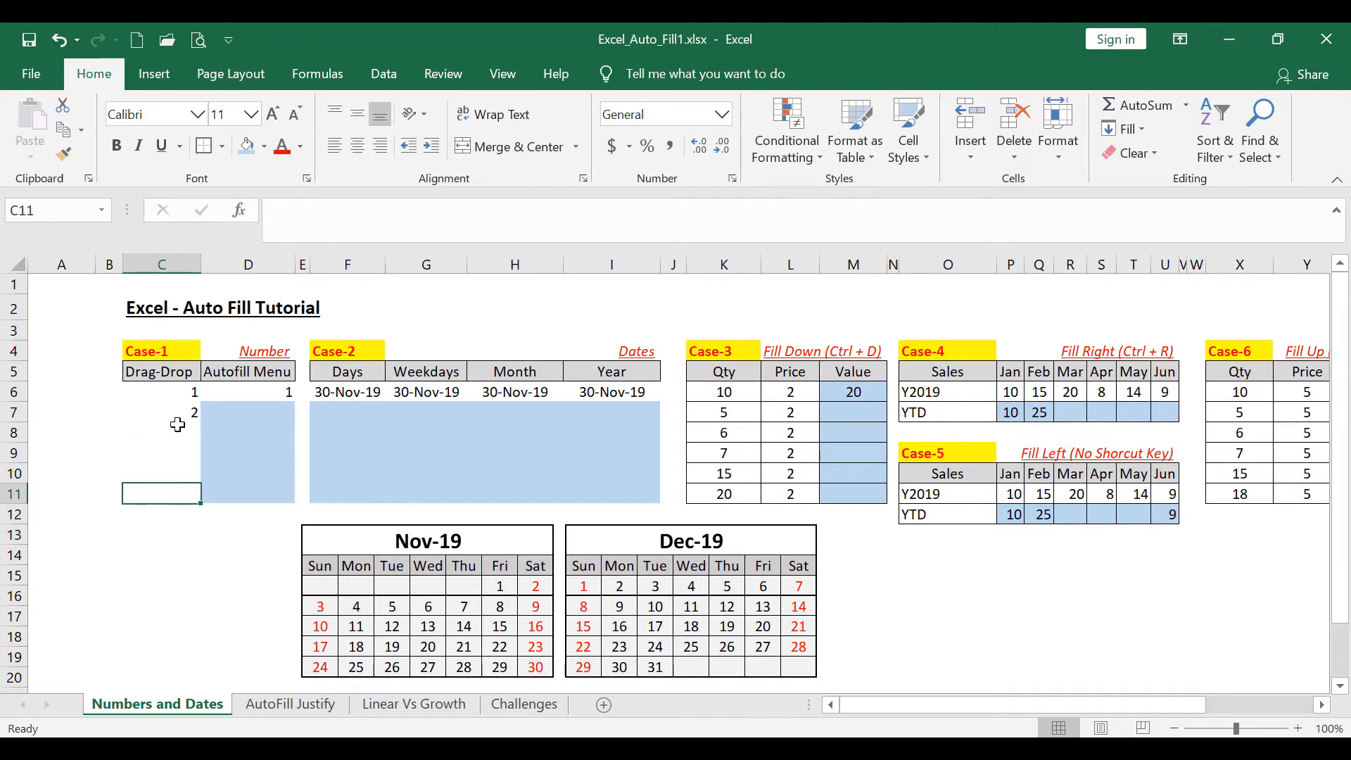
{"action": "left_click", "coordinate": [180, 392]}
{"action": "left_click_drag", "start_coordinate": [180, 392], "coordinate": [193, 414]}
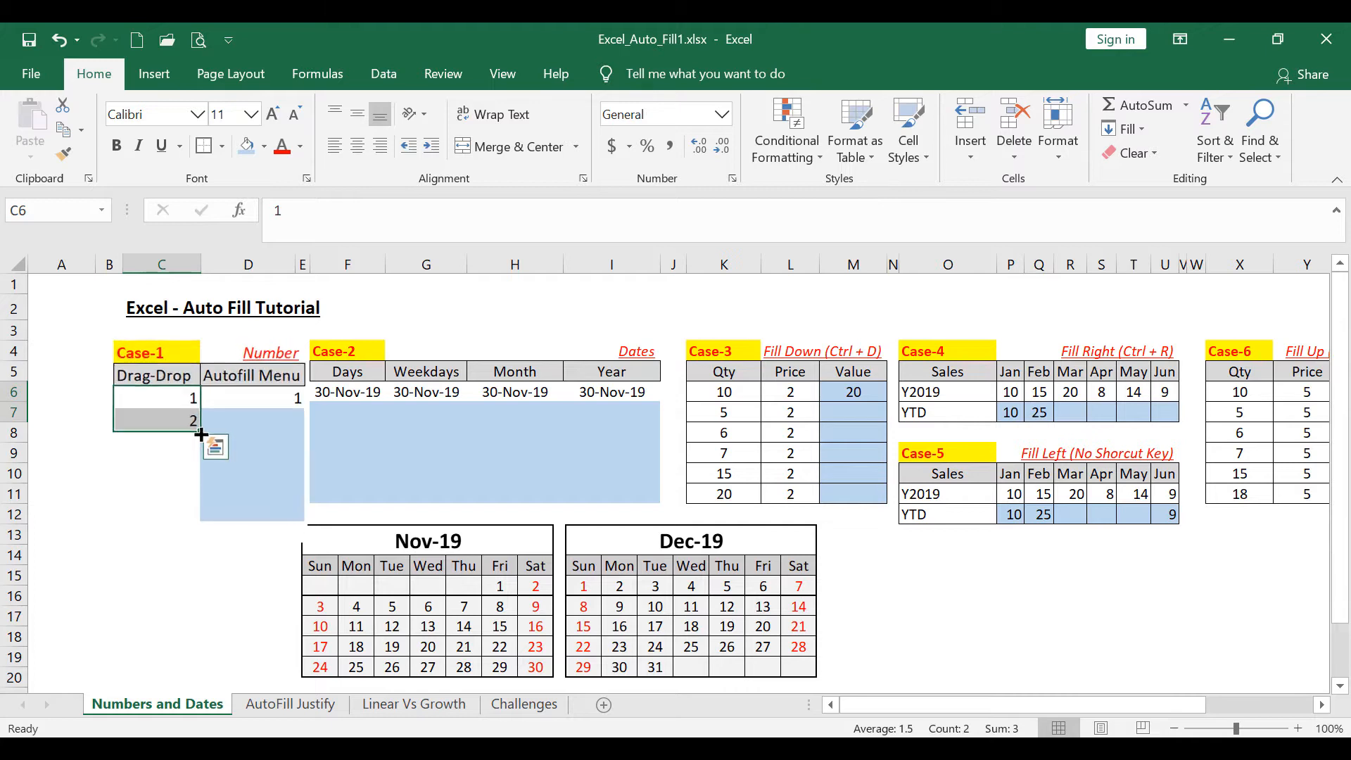
{"action": "left_click_drag", "start_coordinate": [196, 514], "coordinate": [198, 656]}
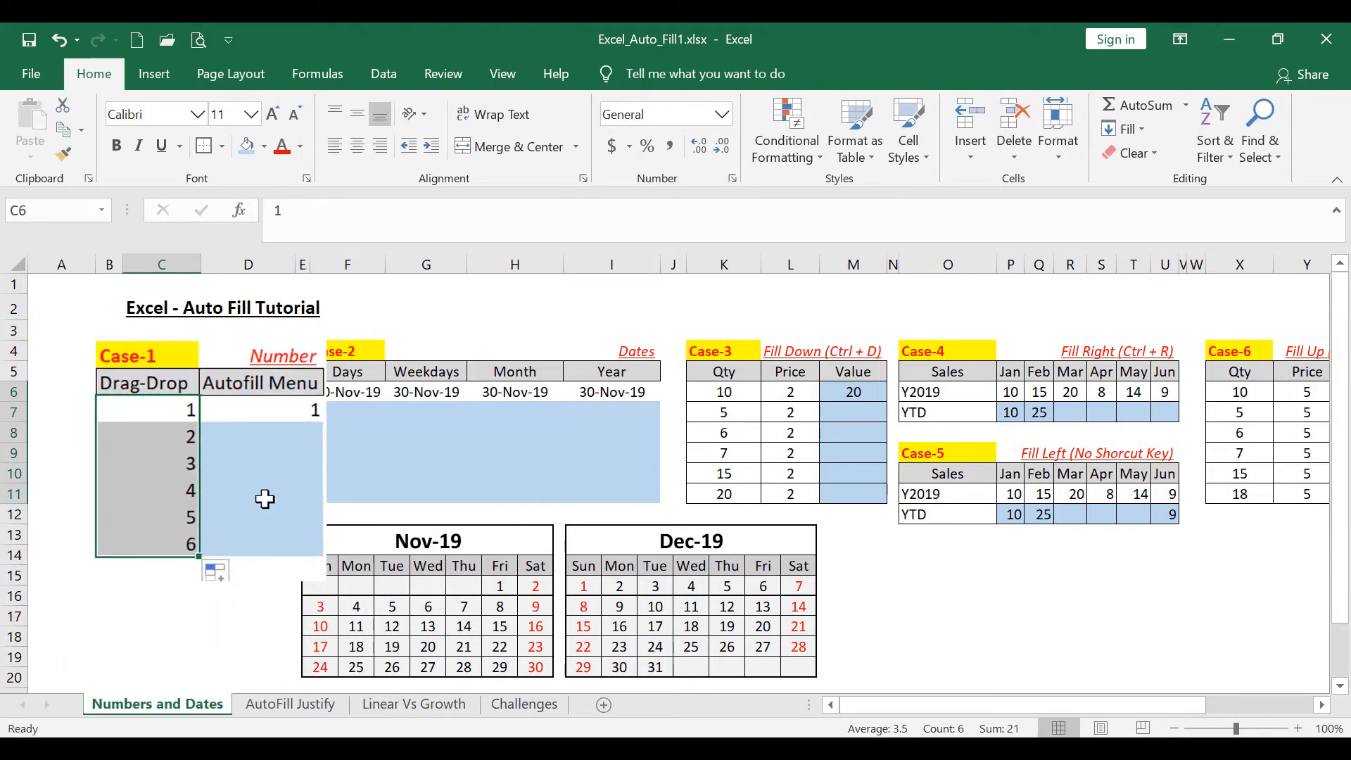
Fill a linear series down the Autofill Menu column from D6, in columns, with step value 1 and stop value 6.
{"action": "left_click", "coordinate": [259, 392]}
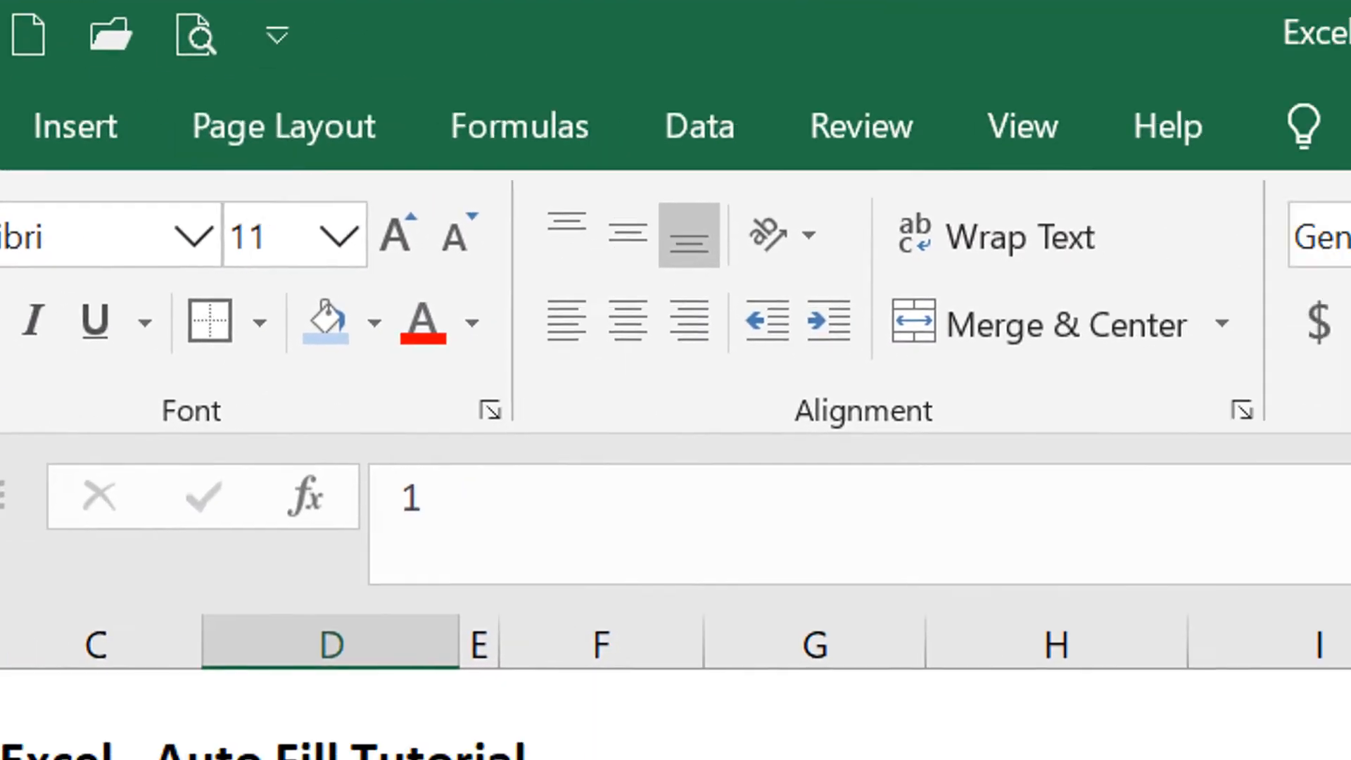
{"action": "left_click", "coordinate": [1197, 127]}
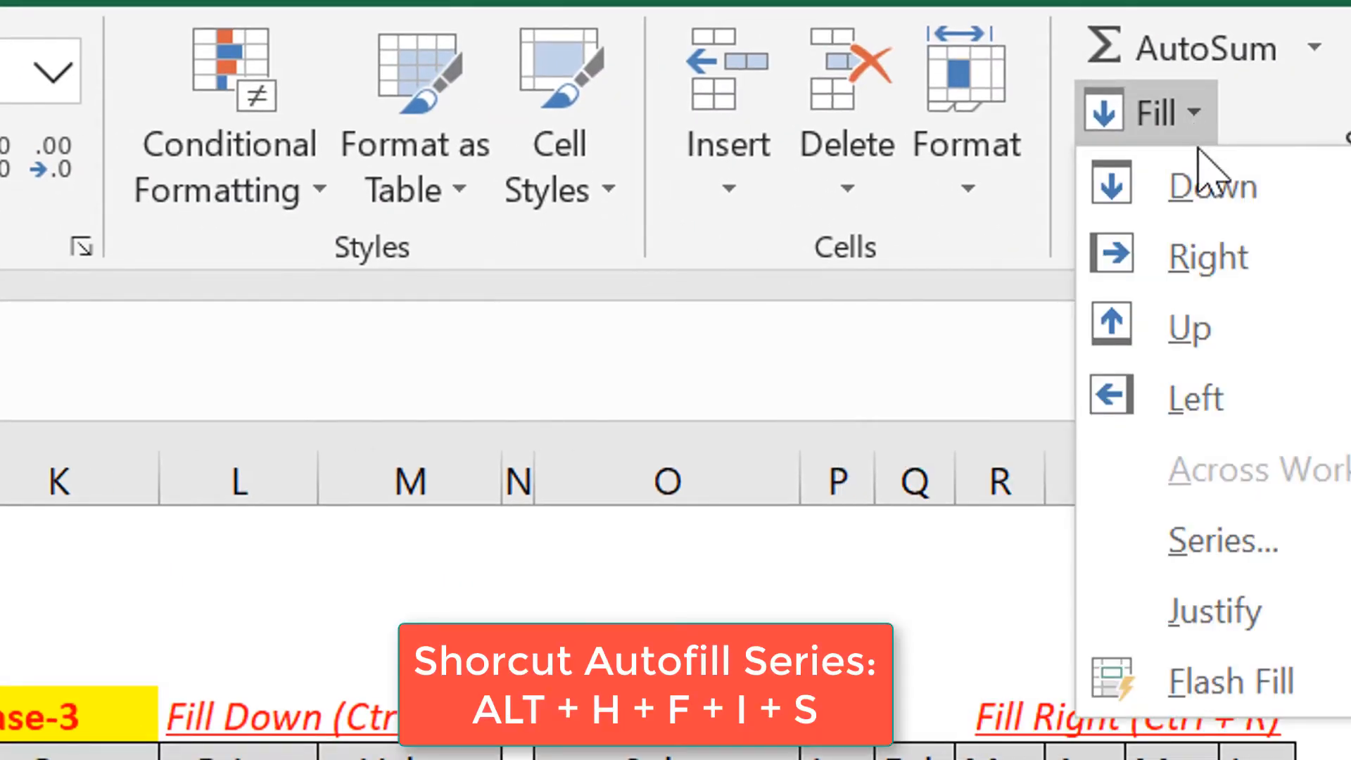
{"action": "left_click", "coordinate": [1259, 542]}
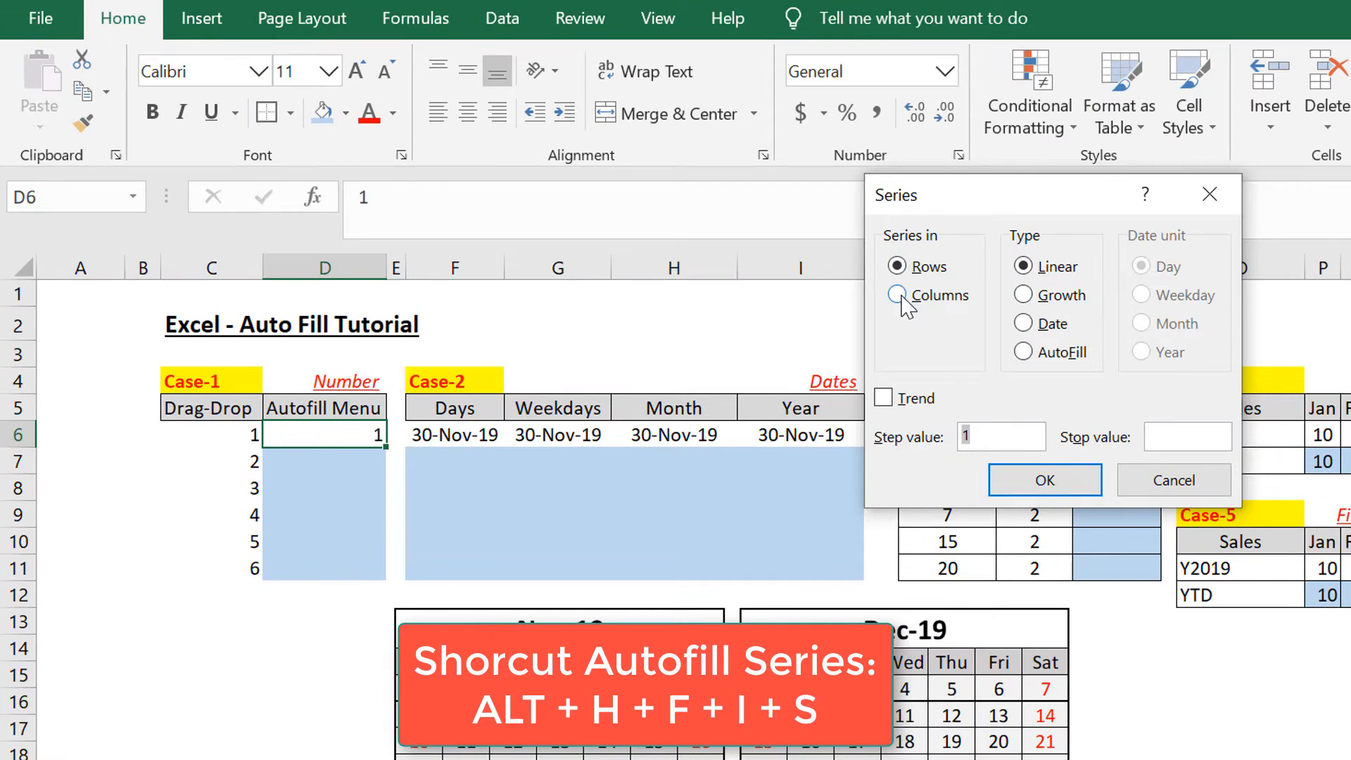
{"action": "left_click", "coordinate": [903, 299]}
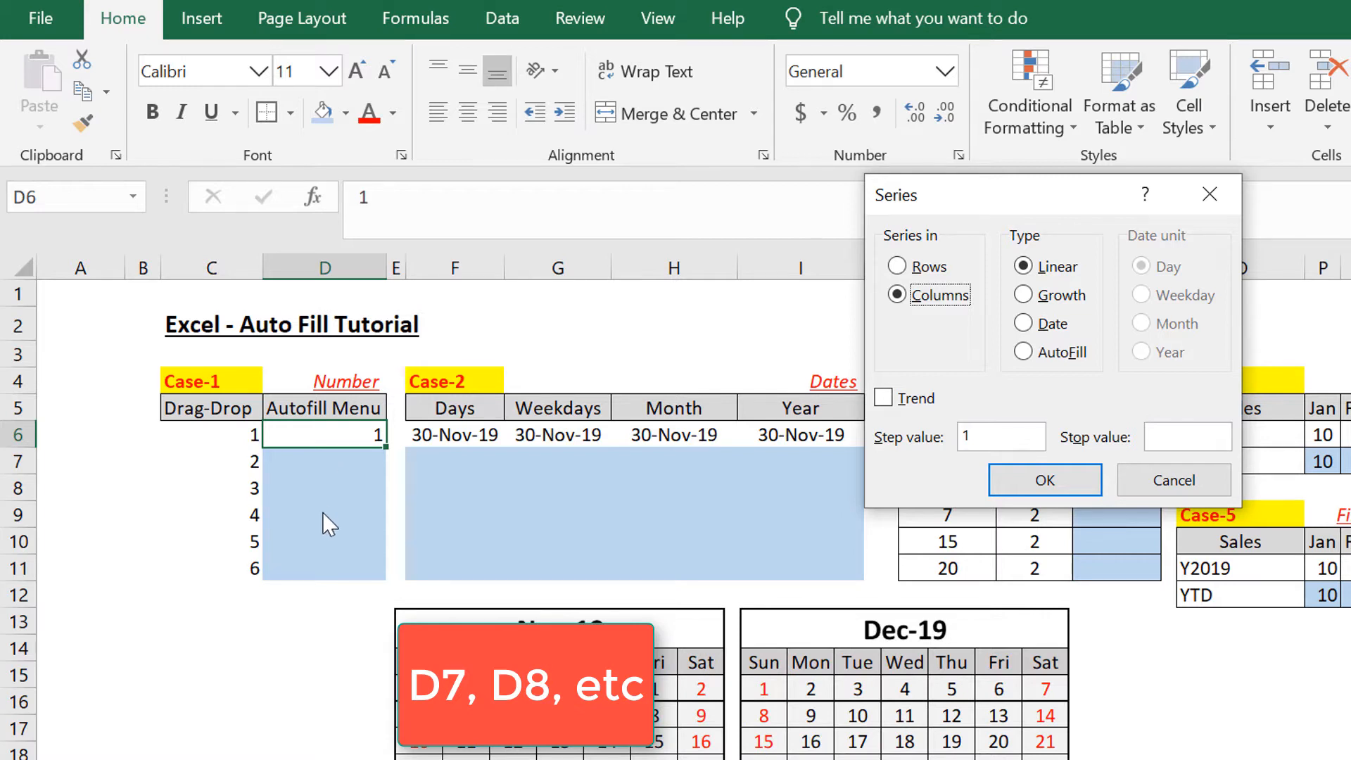
{"action": "left_click", "coordinate": [913, 268]}
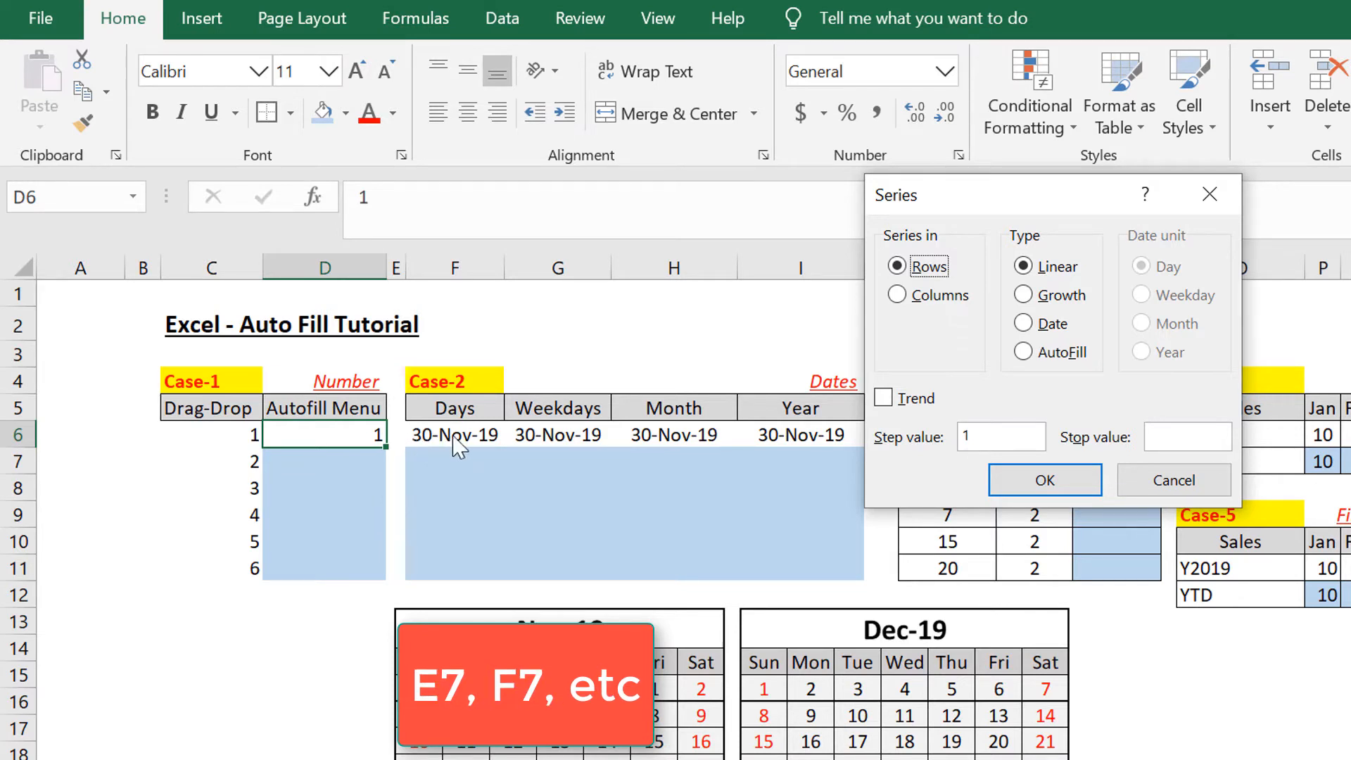
{"action": "left_click", "coordinate": [912, 297]}
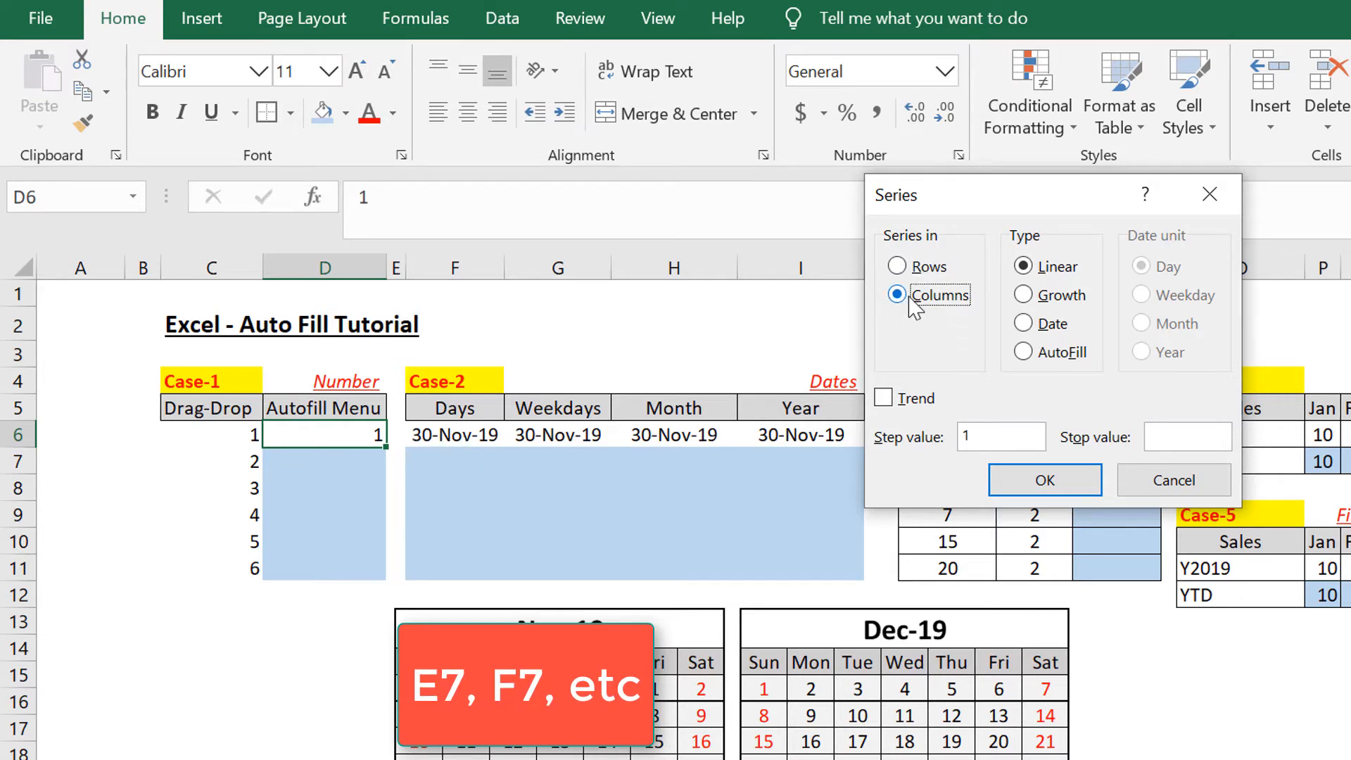
{"action": "left_click", "coordinate": [988, 442]}
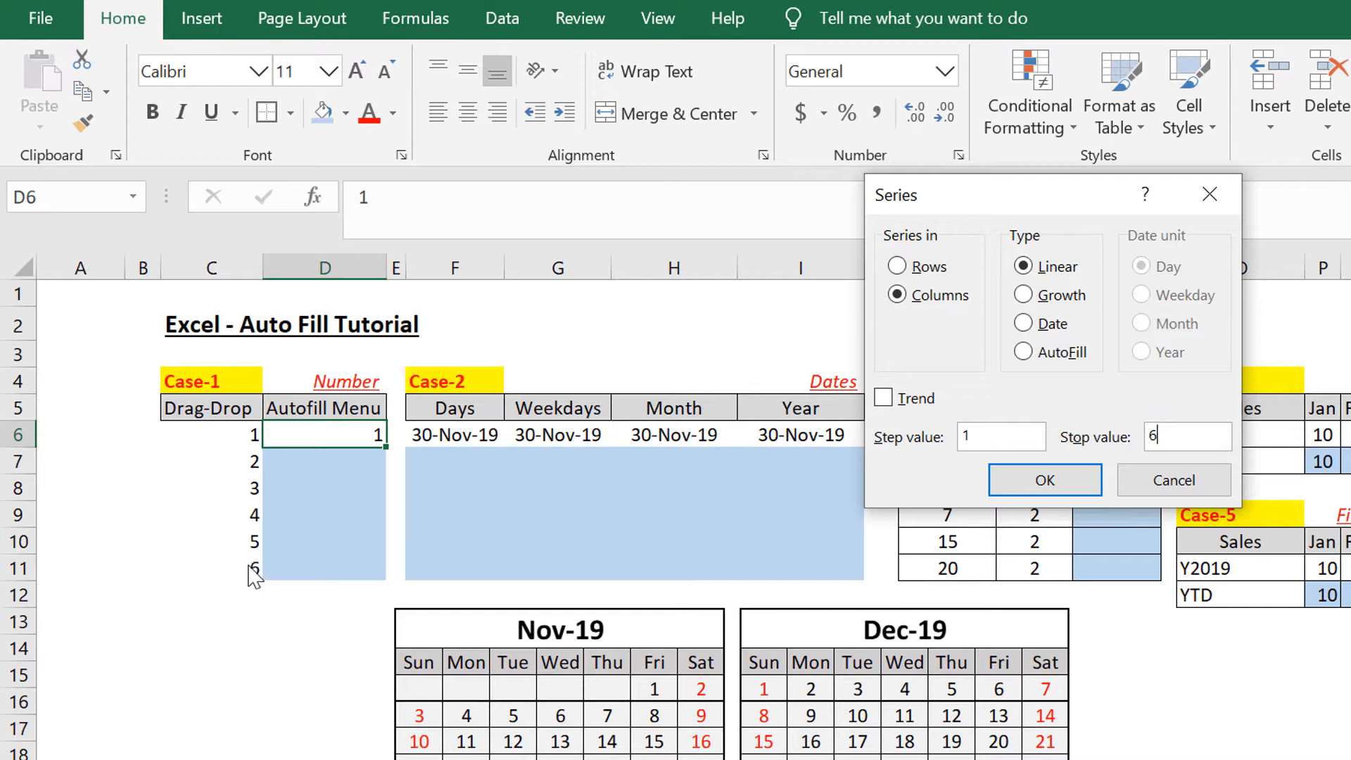
{"action": "left_click", "coordinate": [1020, 481]}
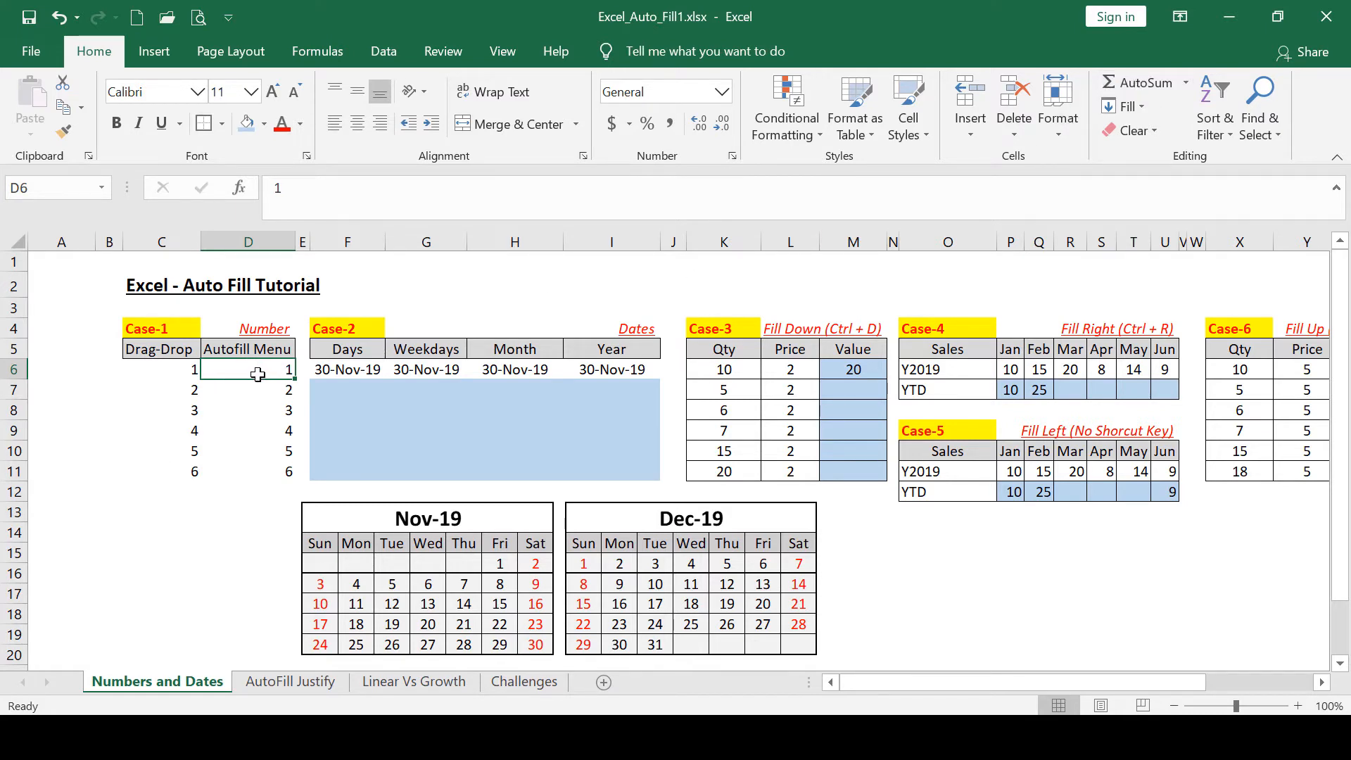
Refill the series from D6 down its column with a stop value of 1000 and check where it ends.
{"action": "left_click", "coordinate": [1143, 112]}
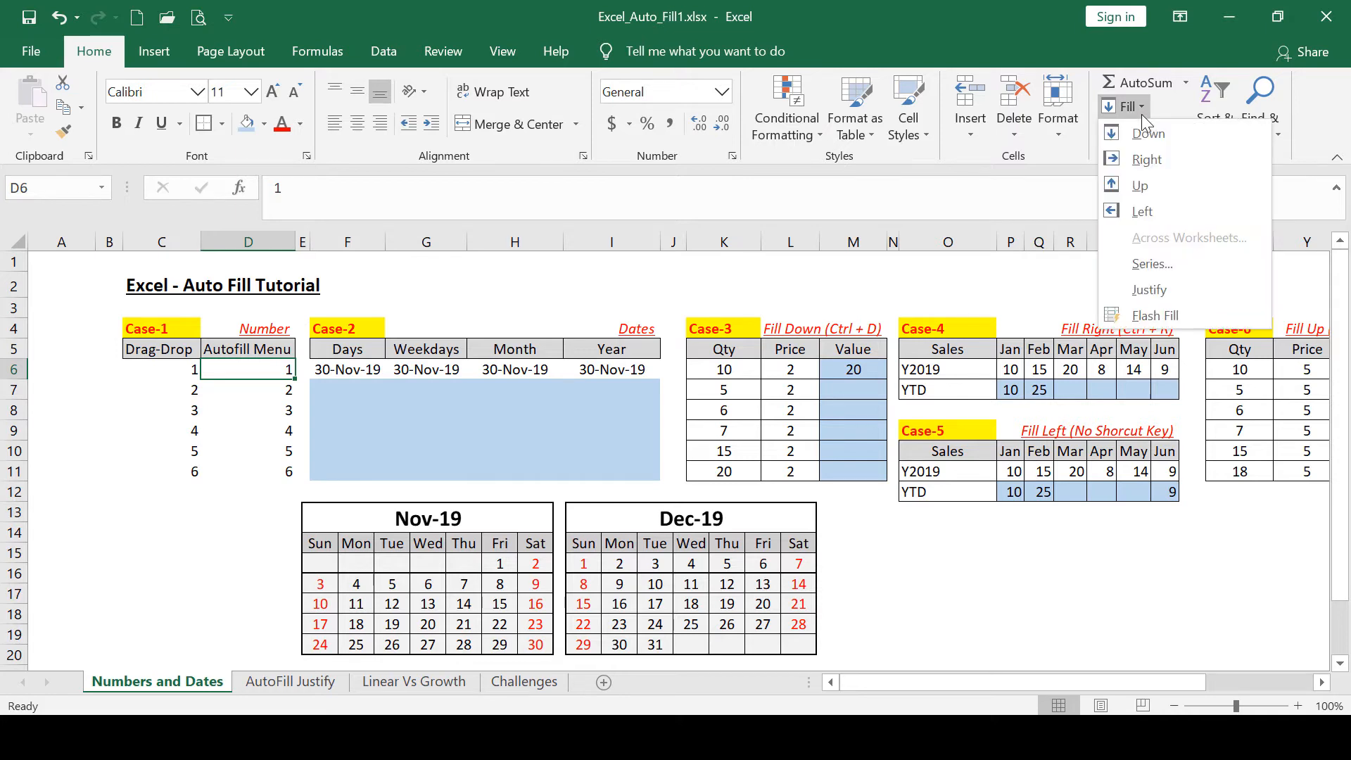
{"action": "left_click", "coordinate": [1158, 262]}
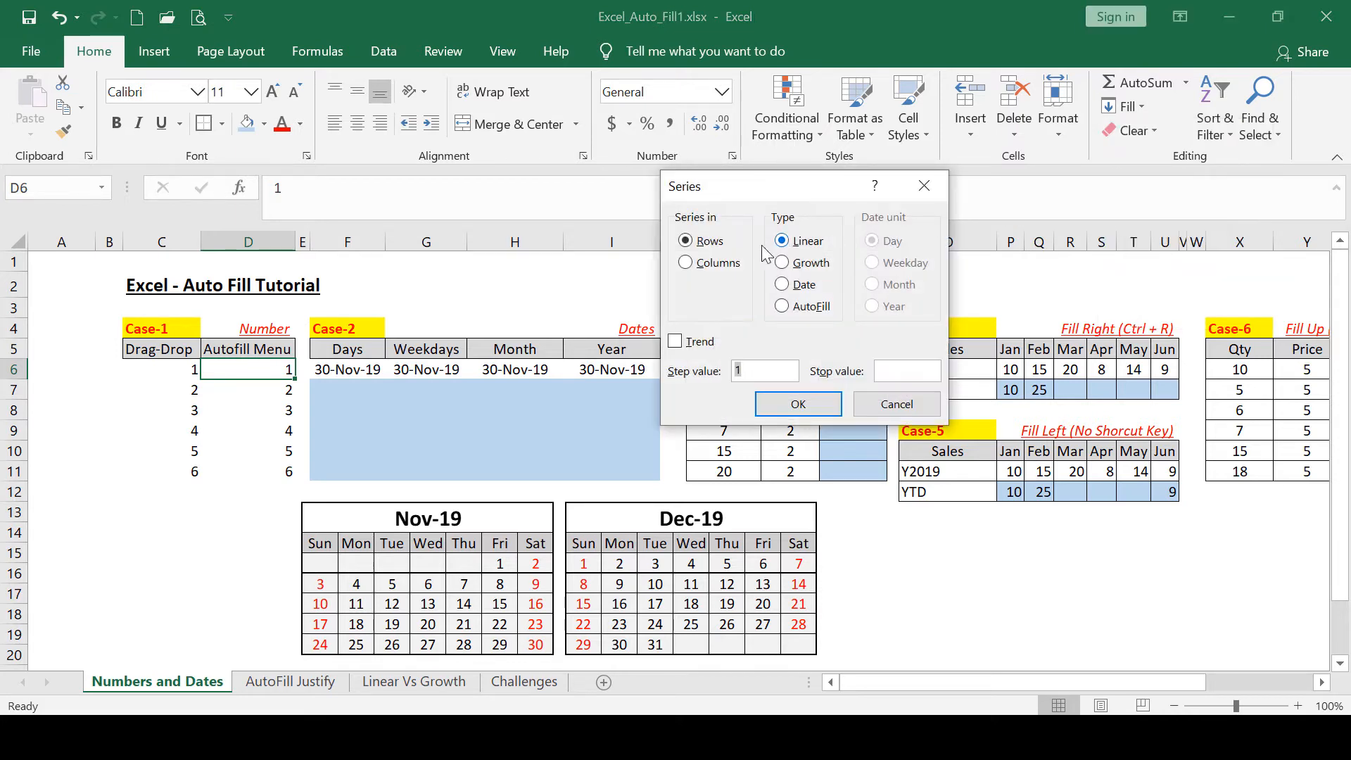
{"action": "left_click", "coordinate": [711, 265]}
{"action": "left_click", "coordinate": [890, 375]}
{"action": "left_click", "coordinate": [797, 404]}
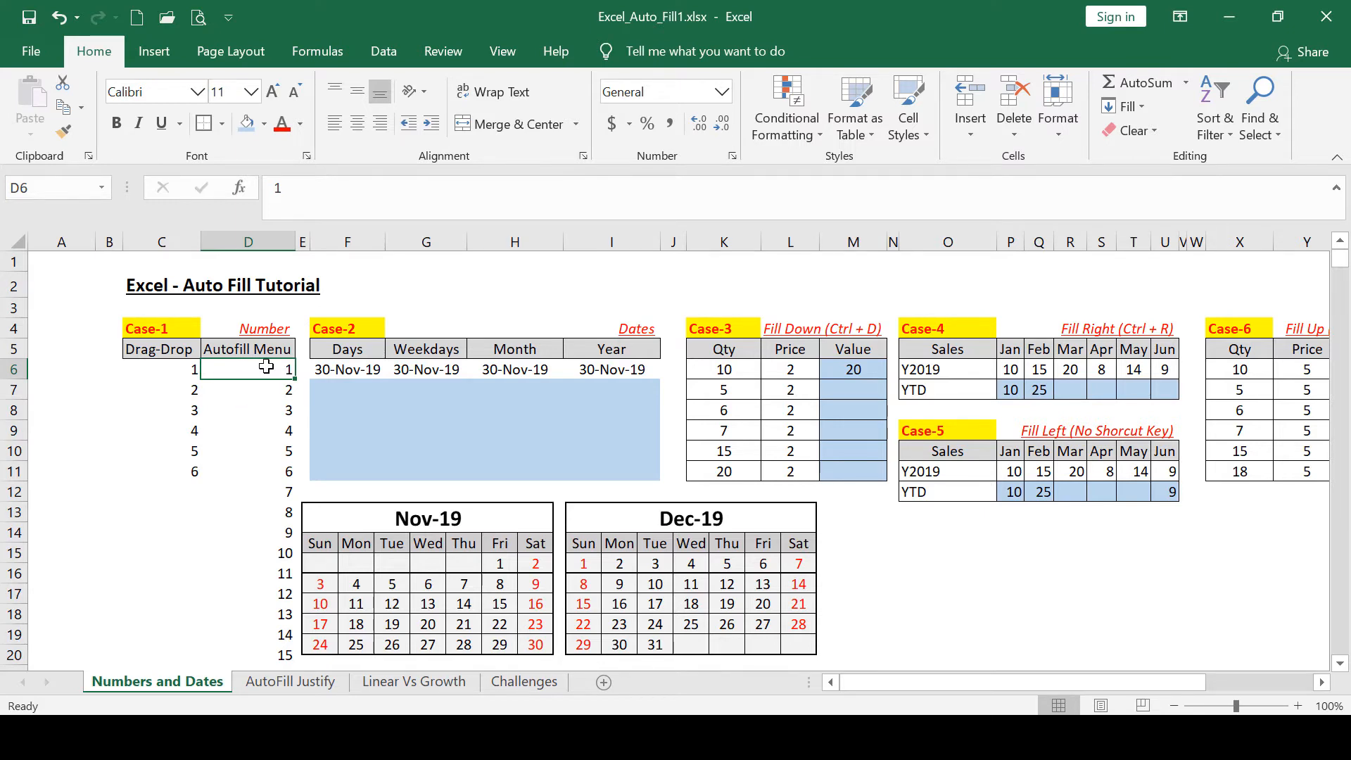
{"action": "key", "text": "ctrl+Down"}
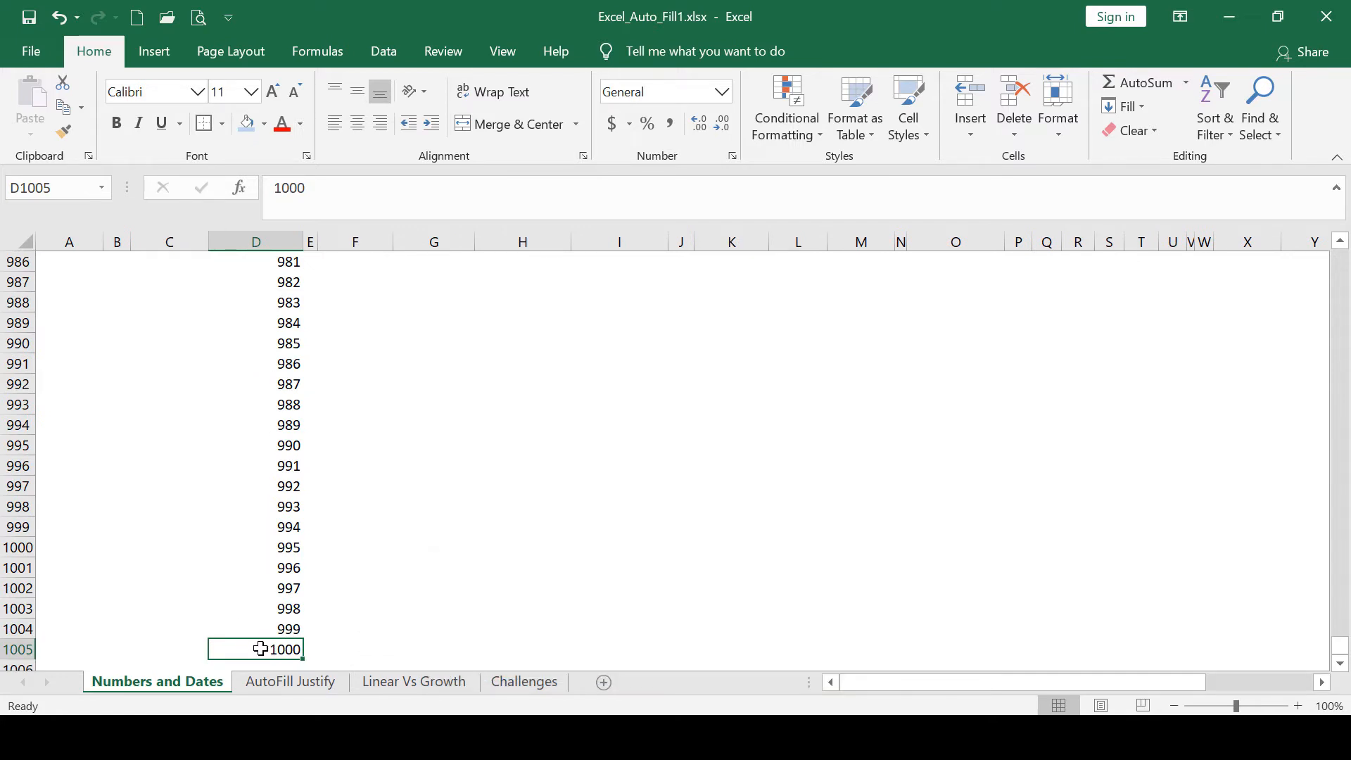
{"action": "key", "text": "ctrl+Up"}
{"action": "scroll", "coordinate": [306, 604], "scroll_direction": "up", "scroll_amount": 1}
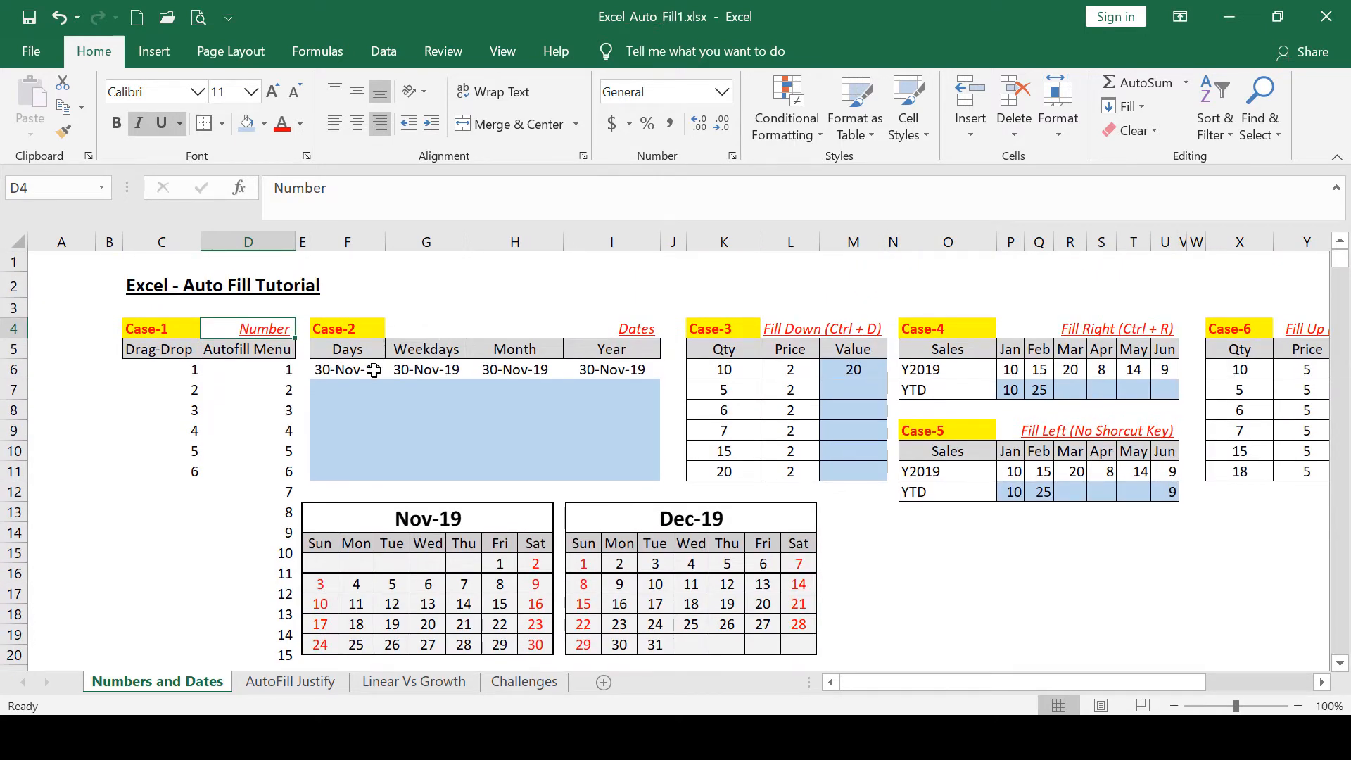
Extend the date in F6 down the Days column to F11 using the Fill Days option.
{"action": "left_click", "coordinate": [374, 370]}
{"action": "left_click", "coordinate": [352, 349]}
{"action": "left_click", "coordinate": [421, 349]}
{"action": "left_click", "coordinate": [500, 348]}
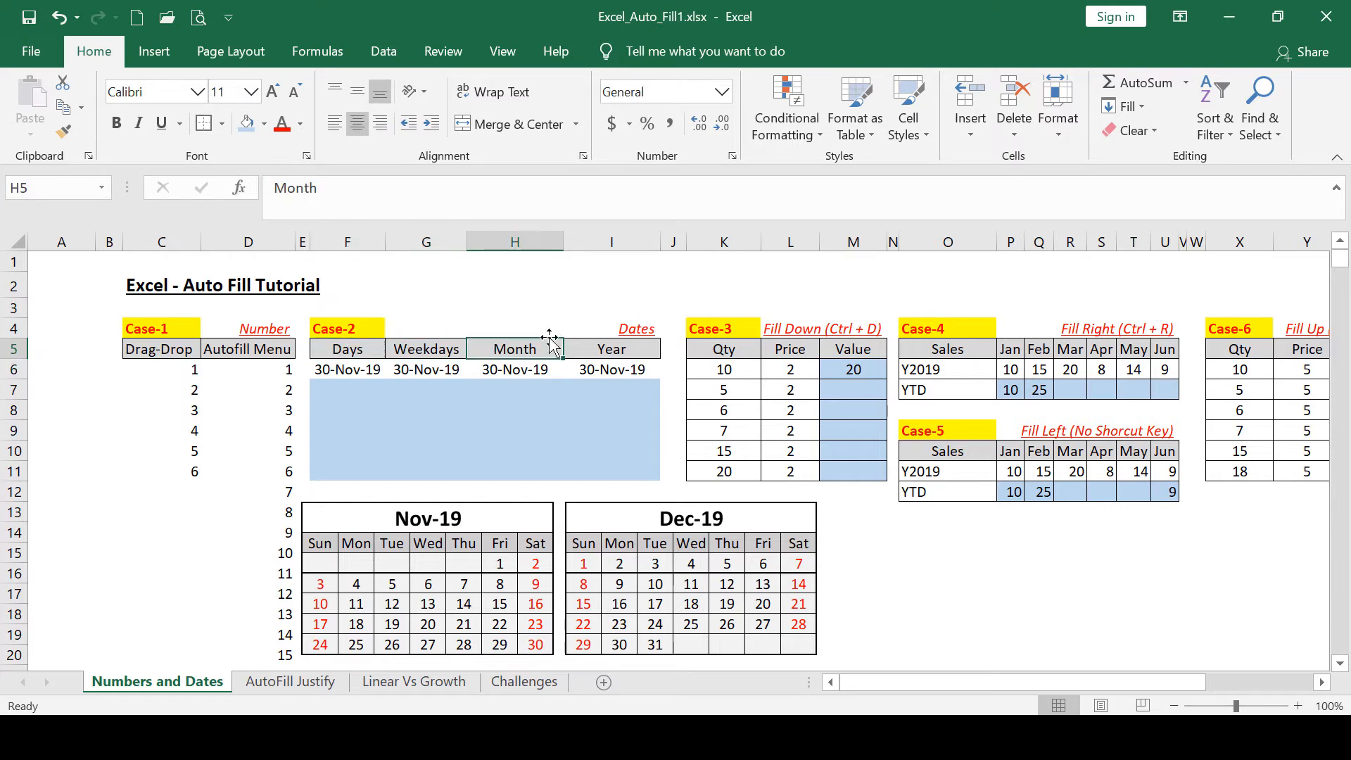
{"action": "left_click", "coordinate": [593, 350]}
{"action": "left_click", "coordinate": [370, 369]}
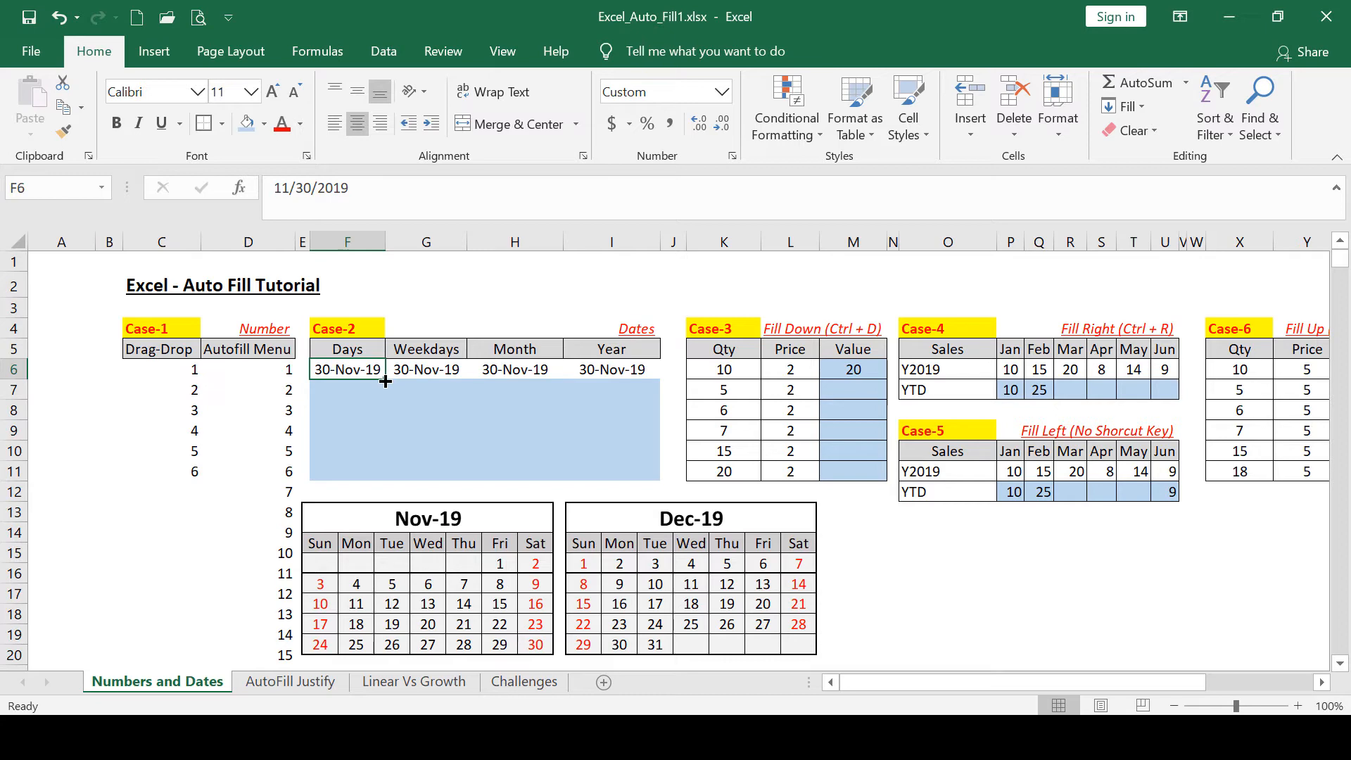
{"action": "left_click_drag", "start_coordinate": [386, 381], "coordinate": [391, 483]}
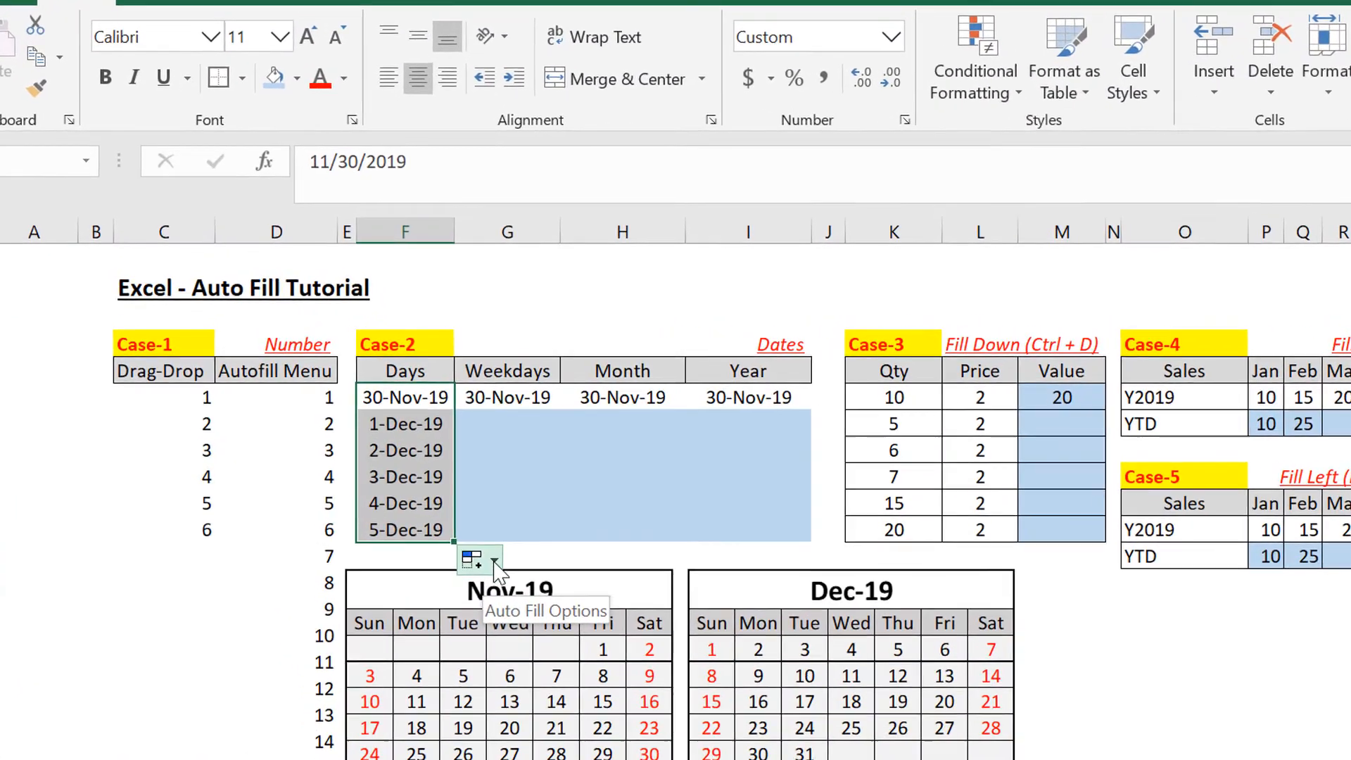
{"action": "left_click", "coordinate": [496, 563]}
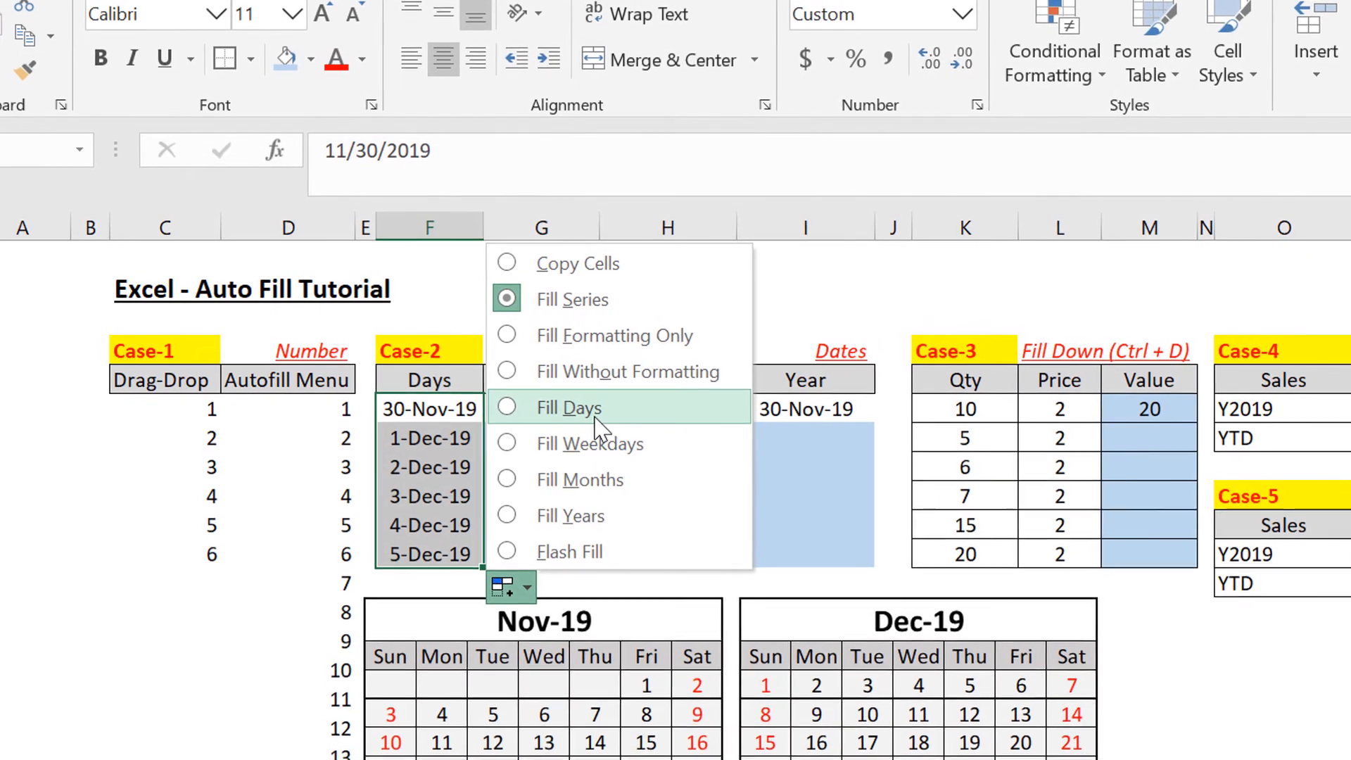
{"action": "left_click", "coordinate": [571, 407]}
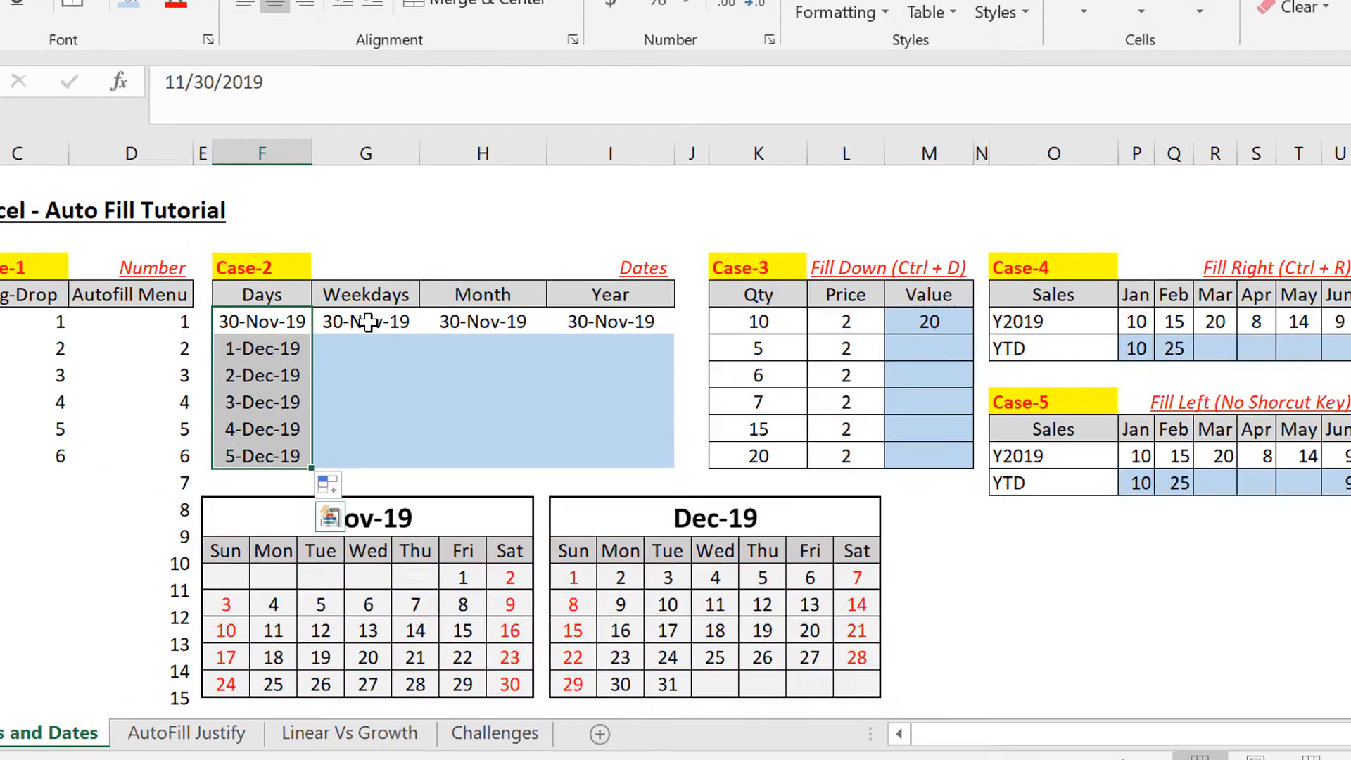
Extend the date in G6 down the Weekdays column to G11 using the Fill Weekdays option.
{"action": "left_click", "coordinate": [427, 393]}
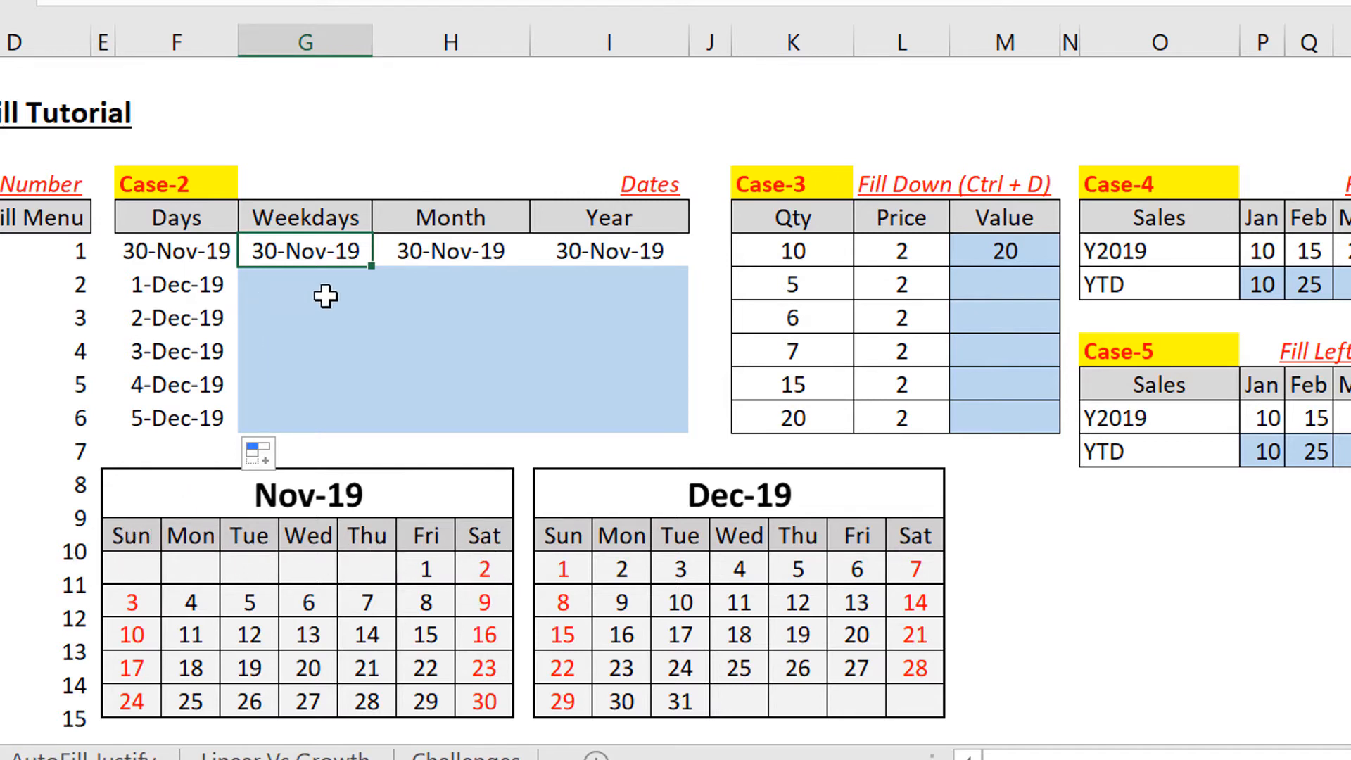
{"action": "left_click", "coordinate": [301, 323]}
{"action": "left_click", "coordinate": [294, 254]}
{"action": "left_click_drag", "start_coordinate": [379, 273], "coordinate": [395, 444]}
{"action": "left_click", "coordinate": [422, 457]}
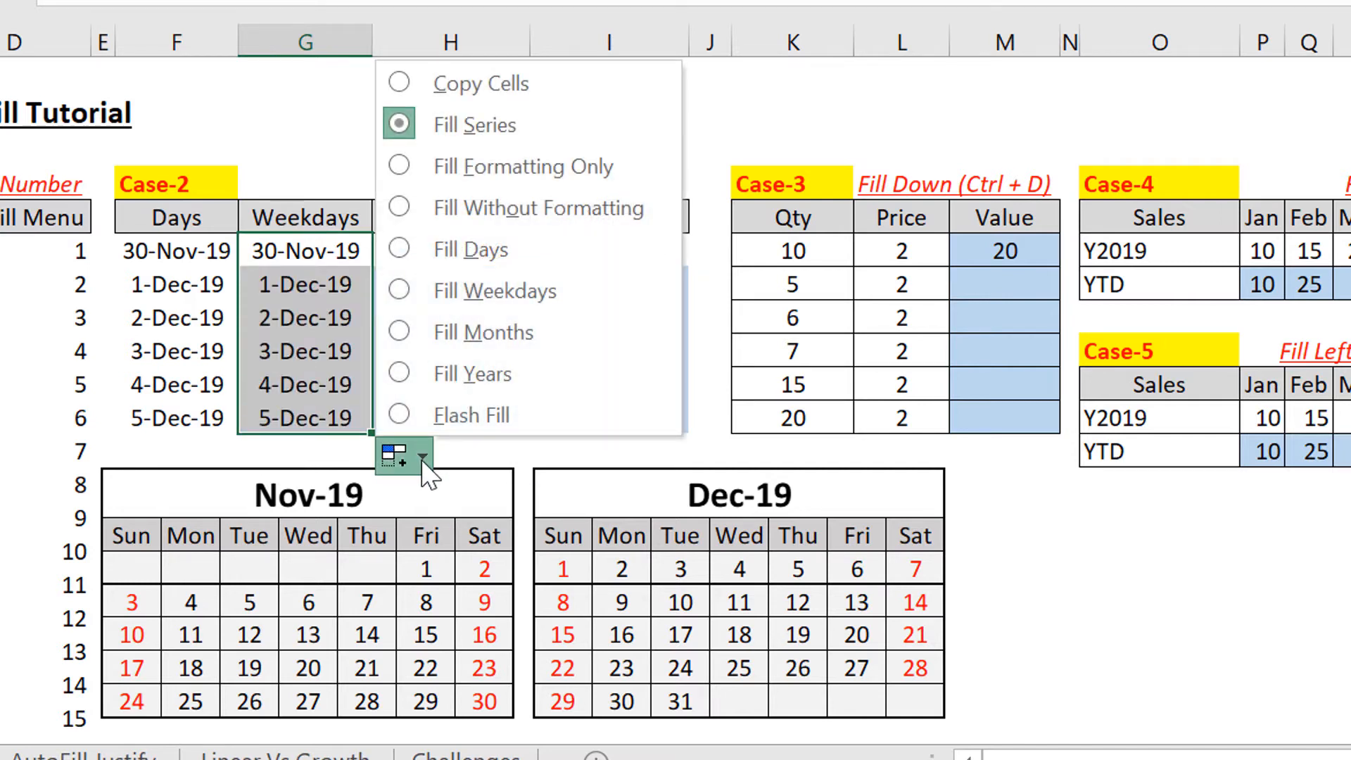
{"action": "left_click", "coordinate": [432, 299]}
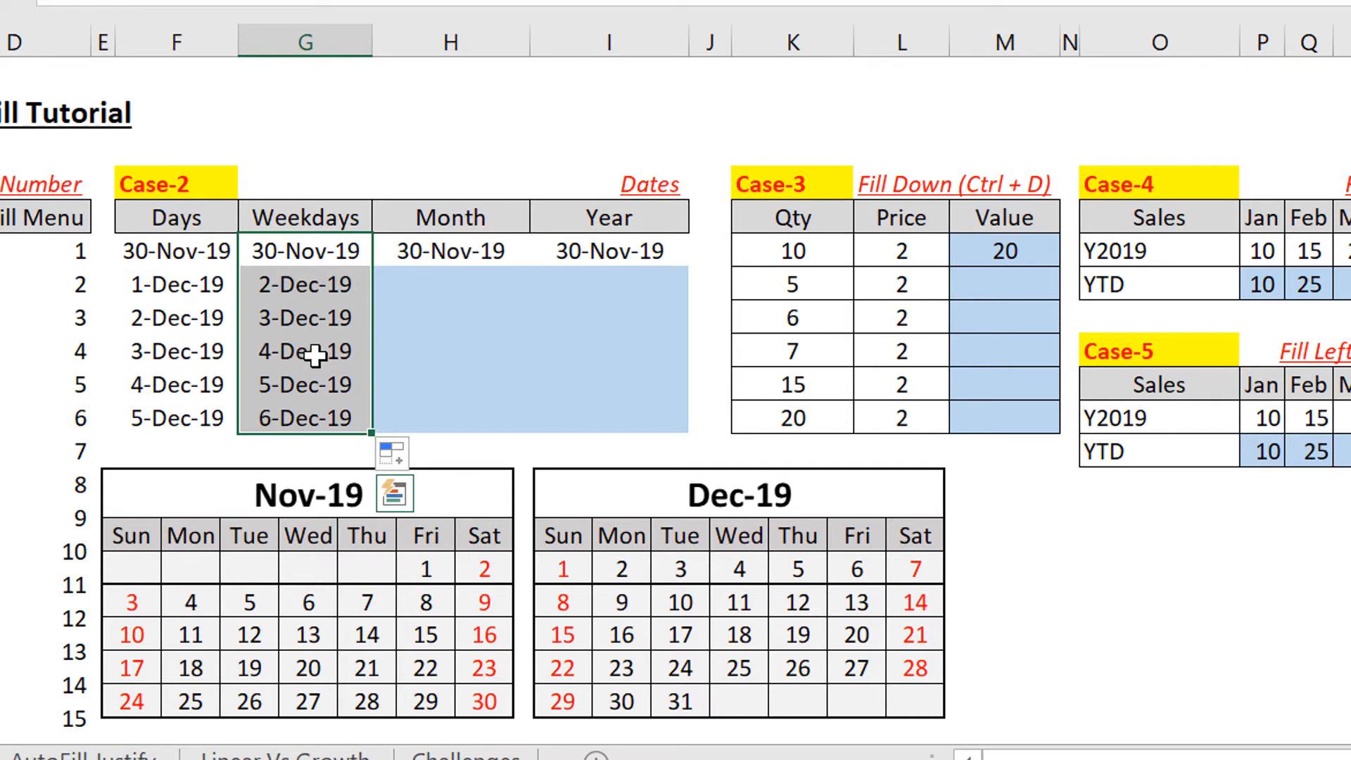
{"action": "left_click", "coordinate": [318, 295]}
{"action": "left_click", "coordinate": [339, 251]}
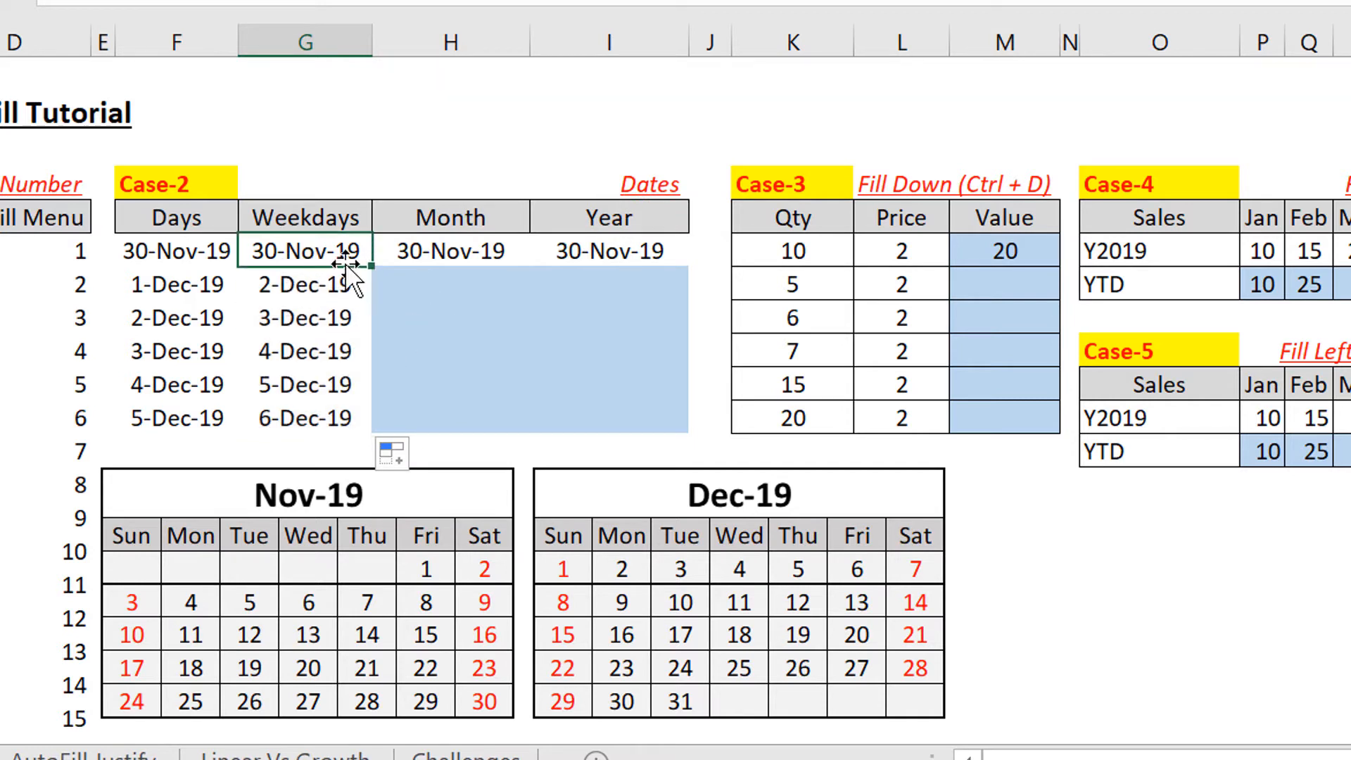
{"action": "left_click", "coordinate": [317, 286]}
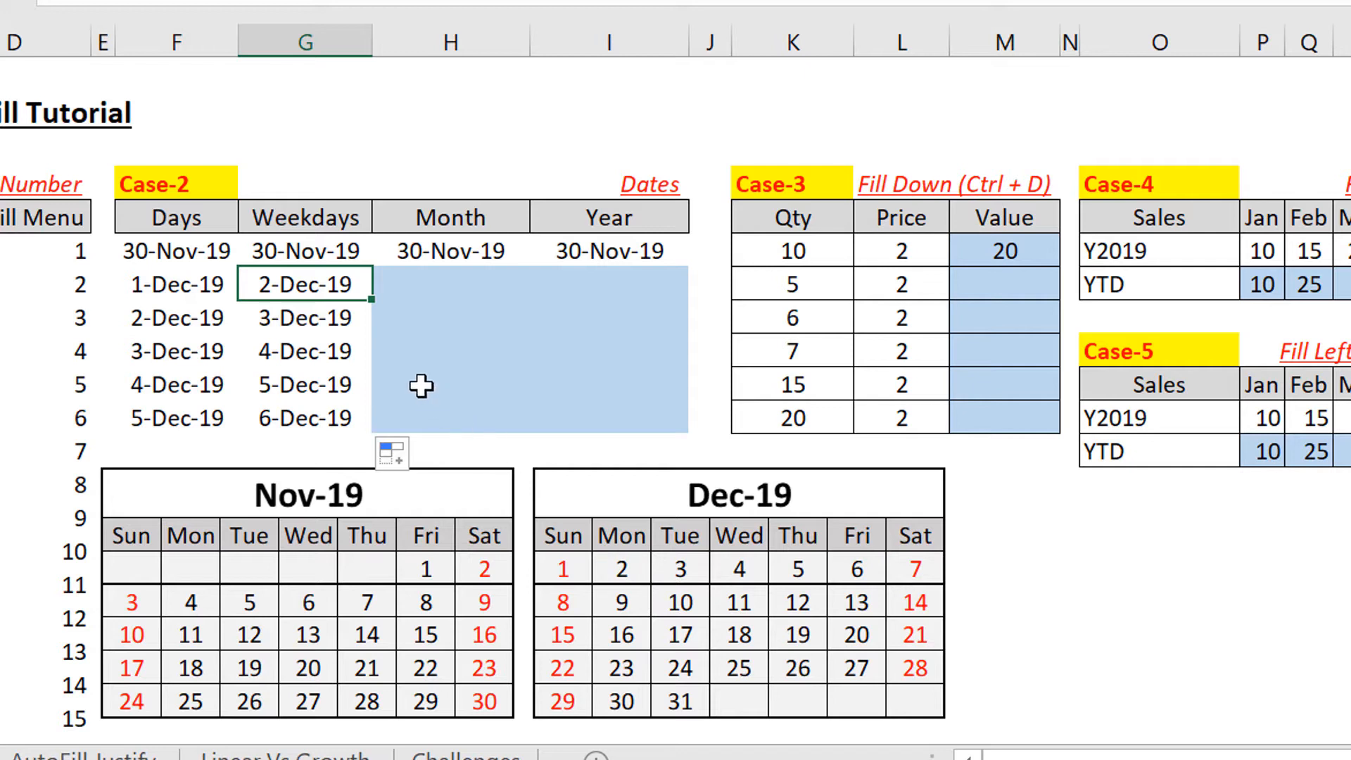
Extend the date in H6 down the Month column to H11 using the Fill Months option.
{"action": "left_click", "coordinate": [458, 256]}
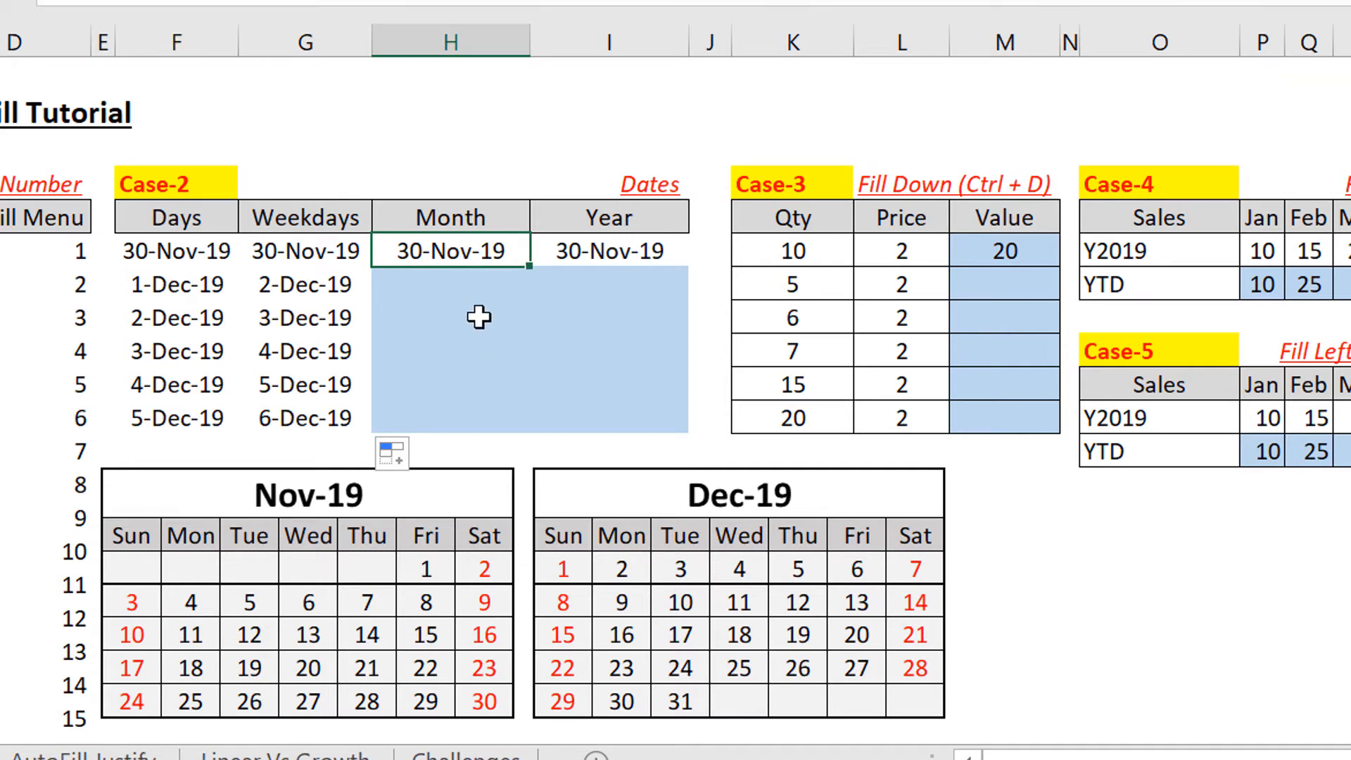
{"action": "left_click_drag", "start_coordinate": [533, 275], "coordinate": [528, 442]}
{"action": "left_click", "coordinate": [581, 469]}
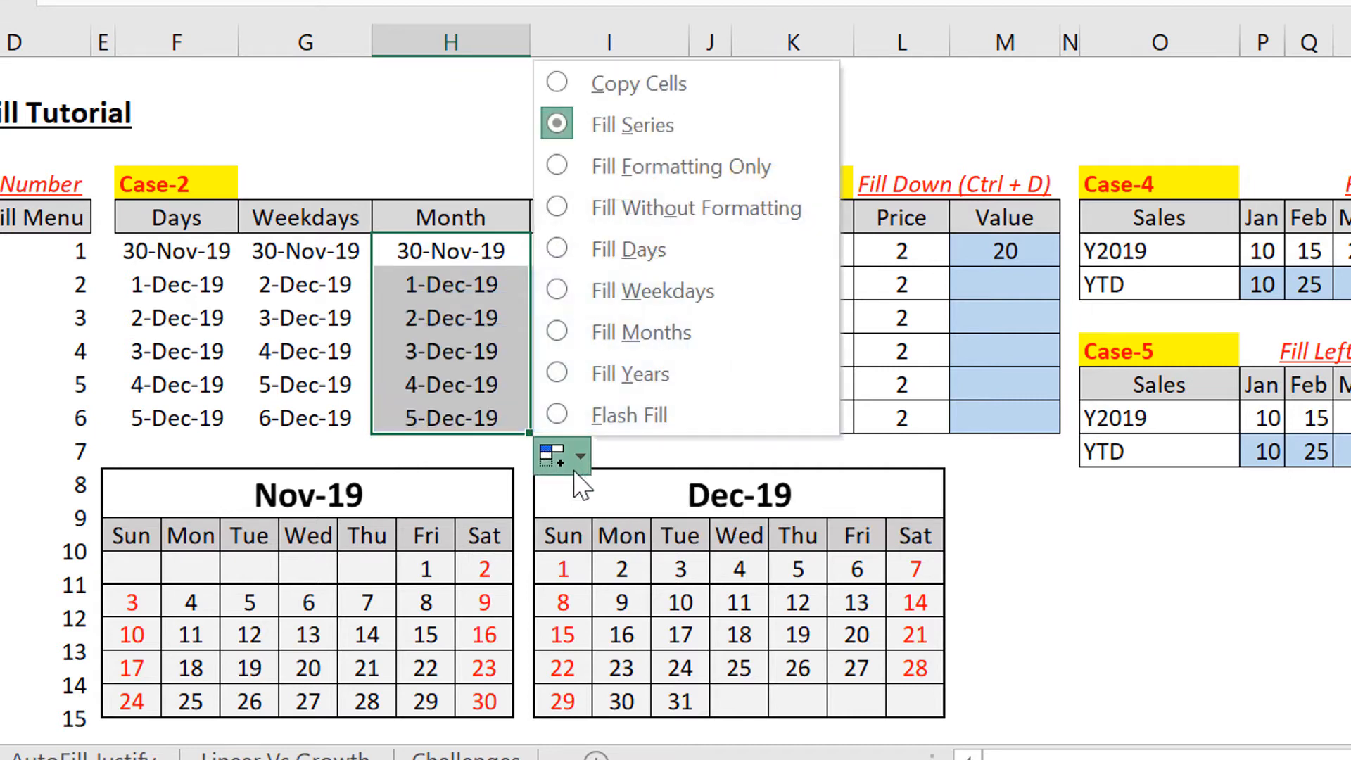
{"action": "left_click", "coordinate": [622, 336]}
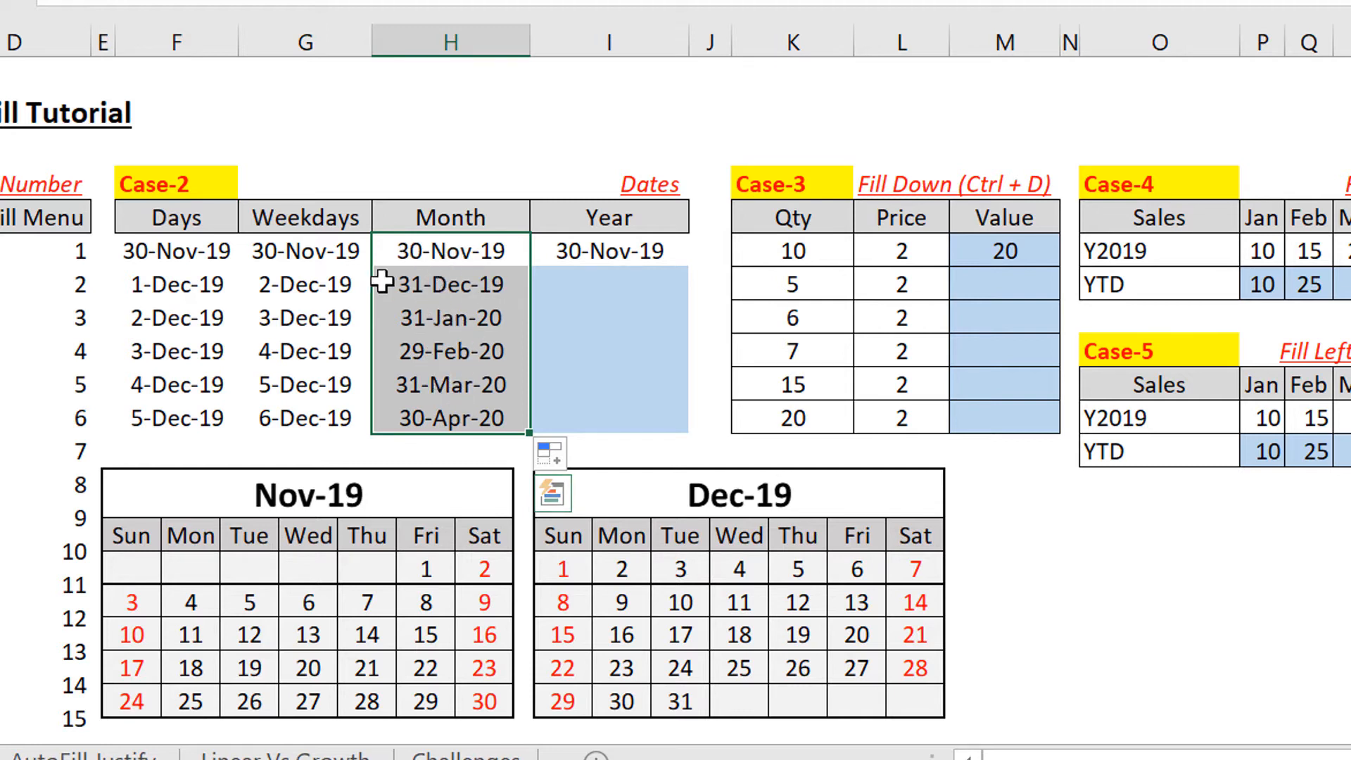
Change the starting date of the Month column in H6 to 11/27/2019.
{"action": "left_click", "coordinate": [428, 251]}
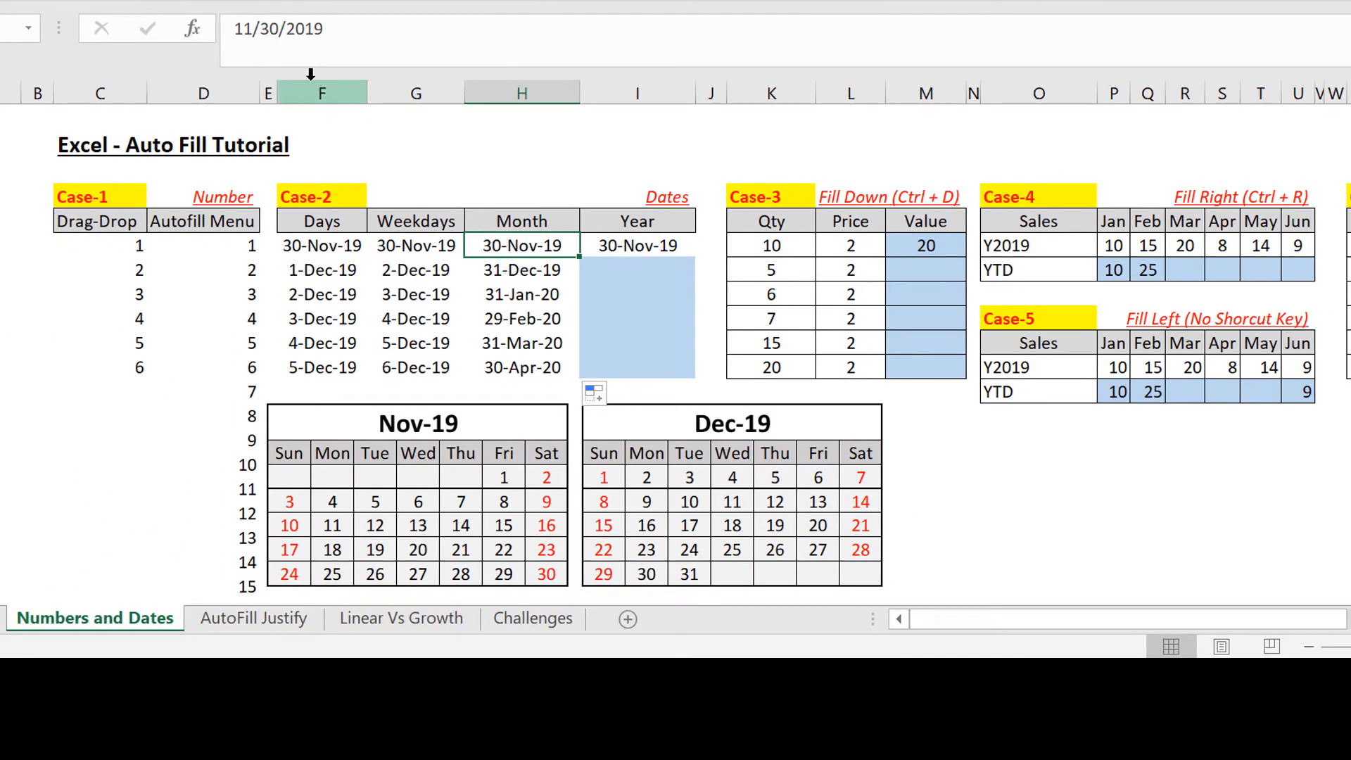
{"action": "left_click", "coordinate": [281, 28]}
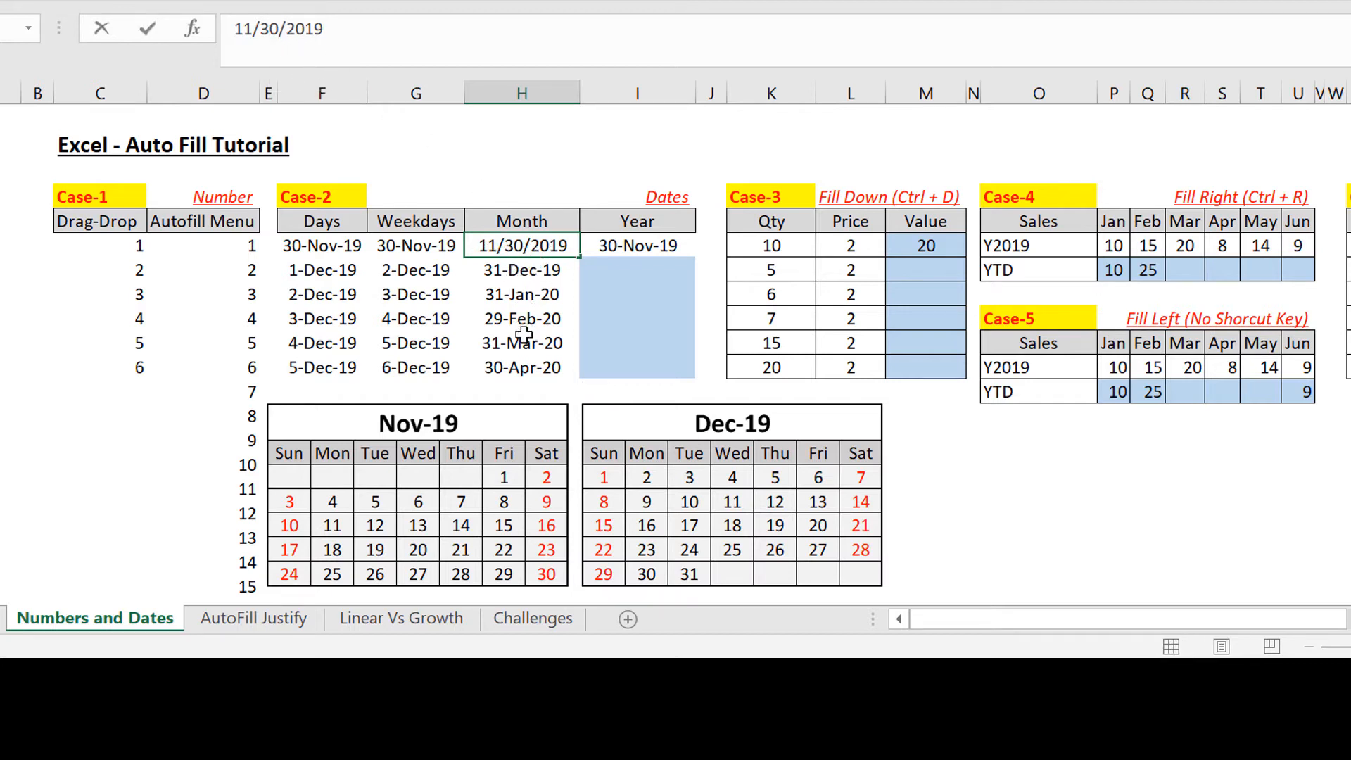
{"action": "key", "text": "BackSpace"}
{"action": "key", "text": "BackSpace"}
{"action": "type", "text": "27"}
{"action": "key", "text": "Return"}
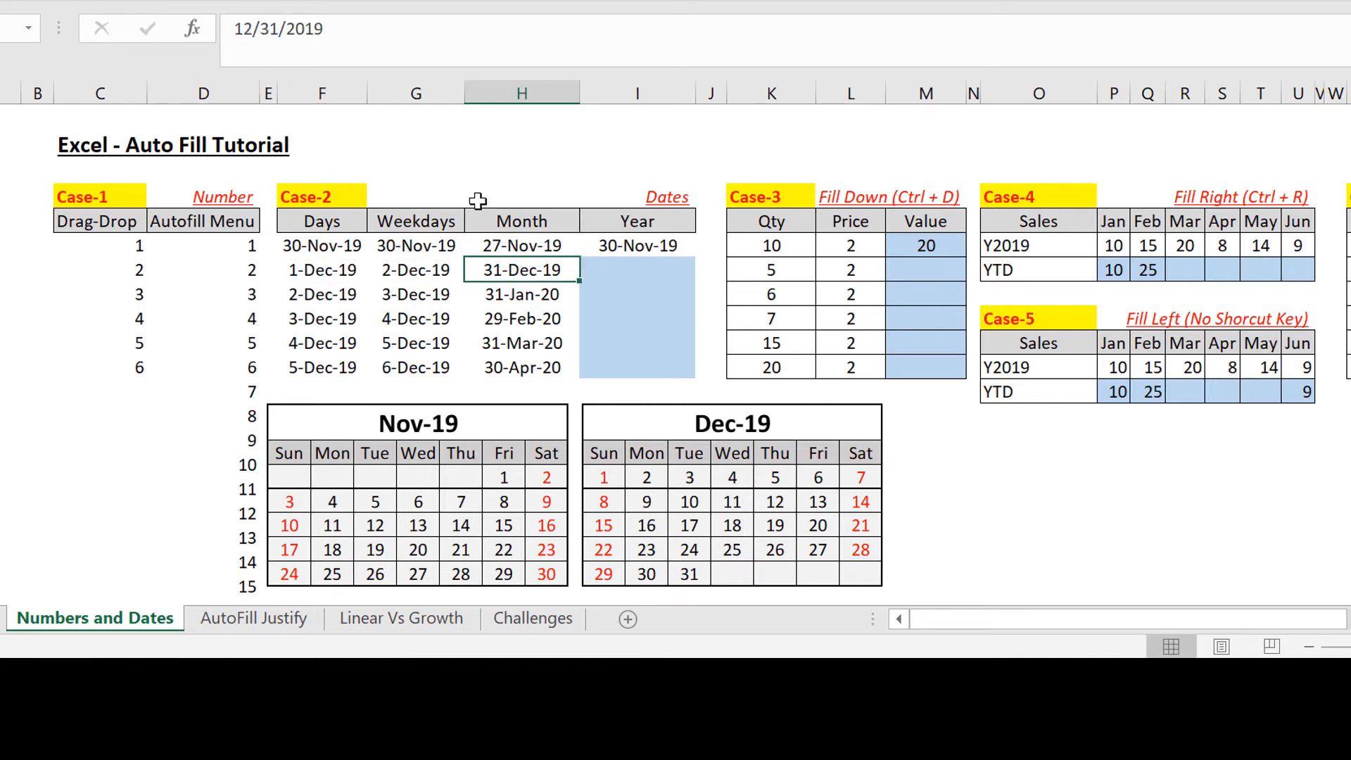
Refill the Month column from the new date in H6 down to H11 using the Fill Weekdays option.
{"action": "left_click", "coordinate": [500, 240]}
{"action": "left_click_drag", "start_coordinate": [580, 257], "coordinate": [554, 368]}
{"action": "left_click", "coordinate": [598, 394]}
{"action": "left_click", "coordinate": [668, 274]}
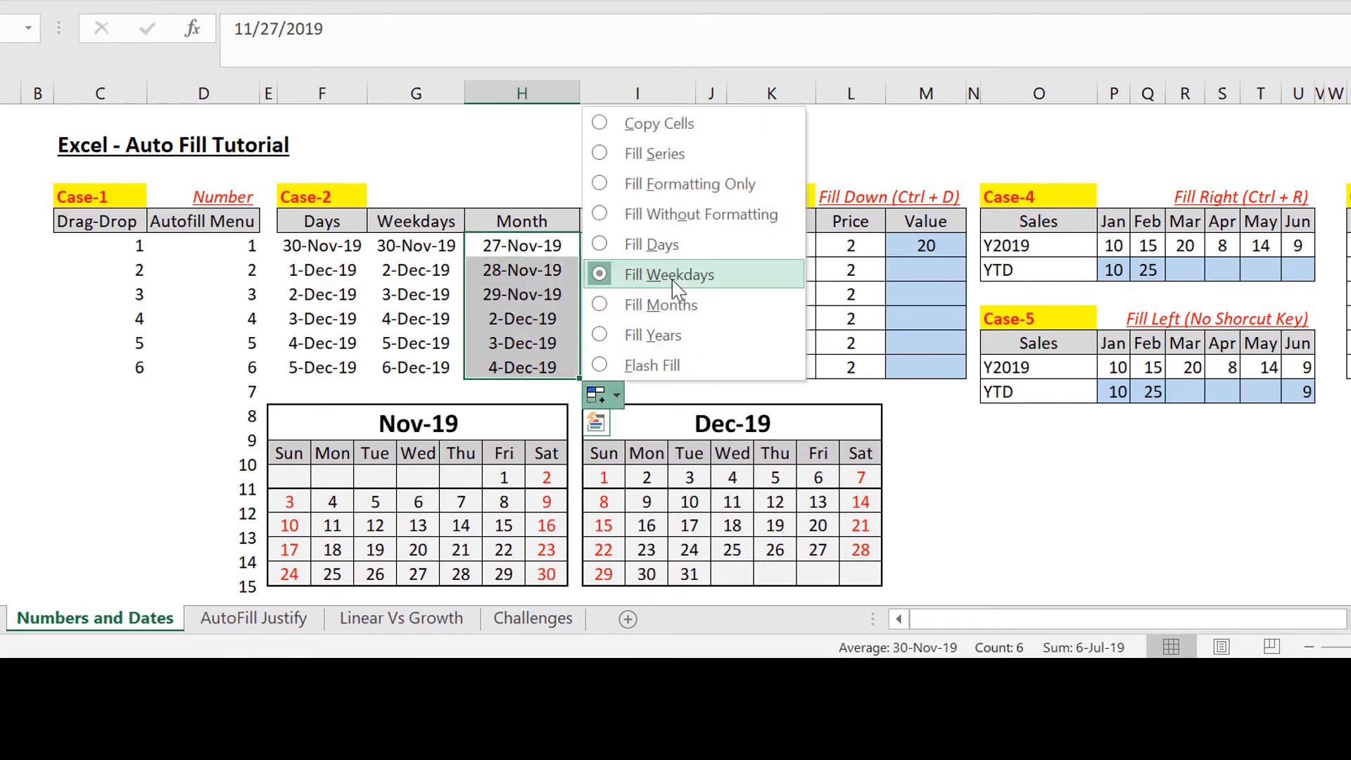
Switch the Month column's fill to Fill Months and extend the date in I6 down the Year column to I11 with Fill Years.
{"action": "left_click", "coordinate": [681, 312]}
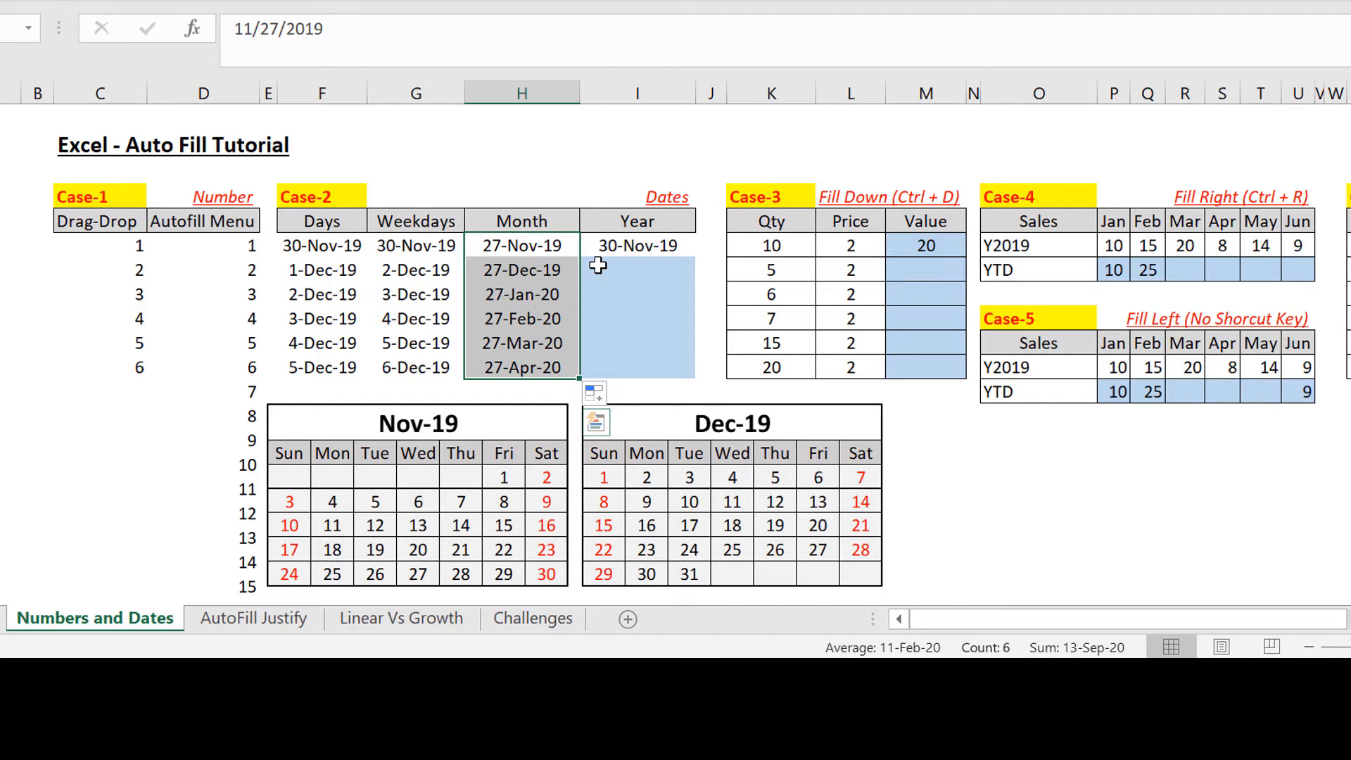
{"action": "left_click", "coordinate": [674, 246]}
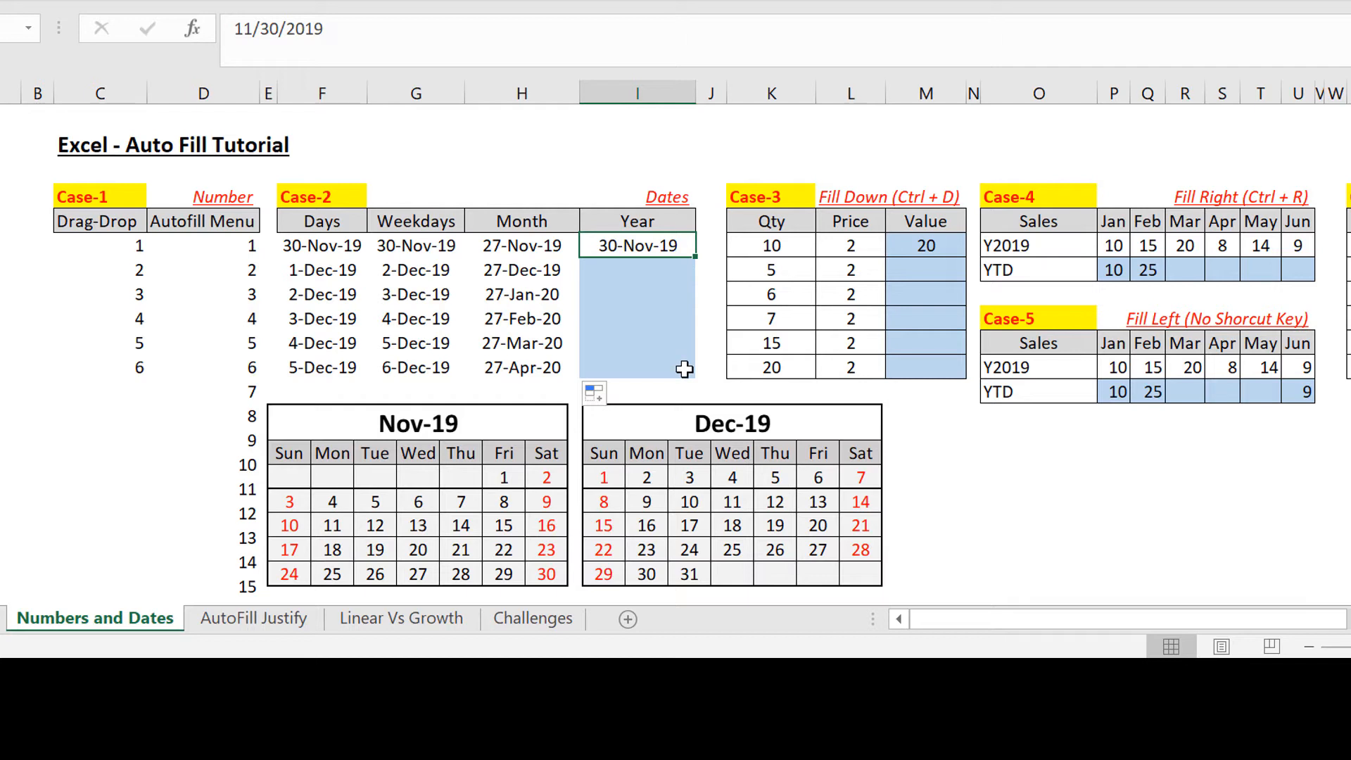
{"action": "left_click_drag", "start_coordinate": [699, 257], "coordinate": [698, 380]}
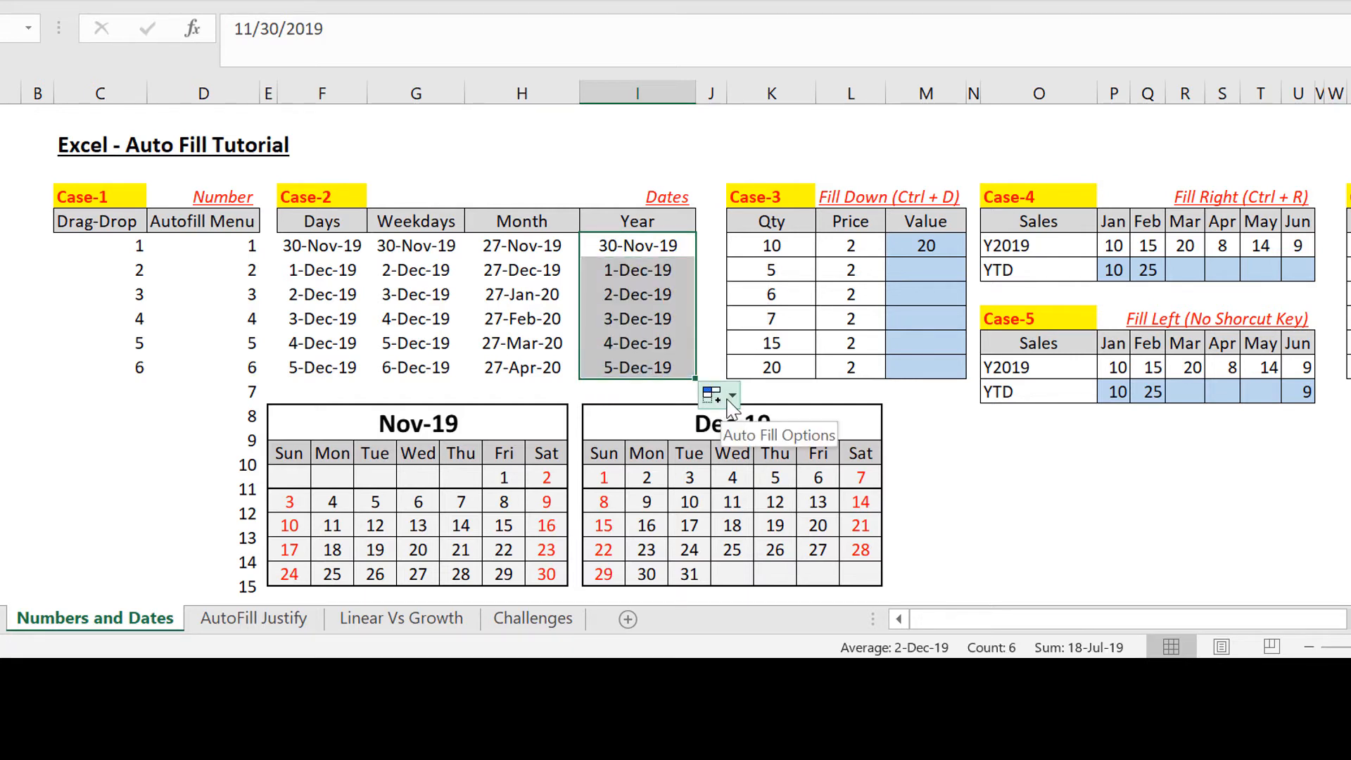
{"action": "left_click", "coordinate": [725, 397]}
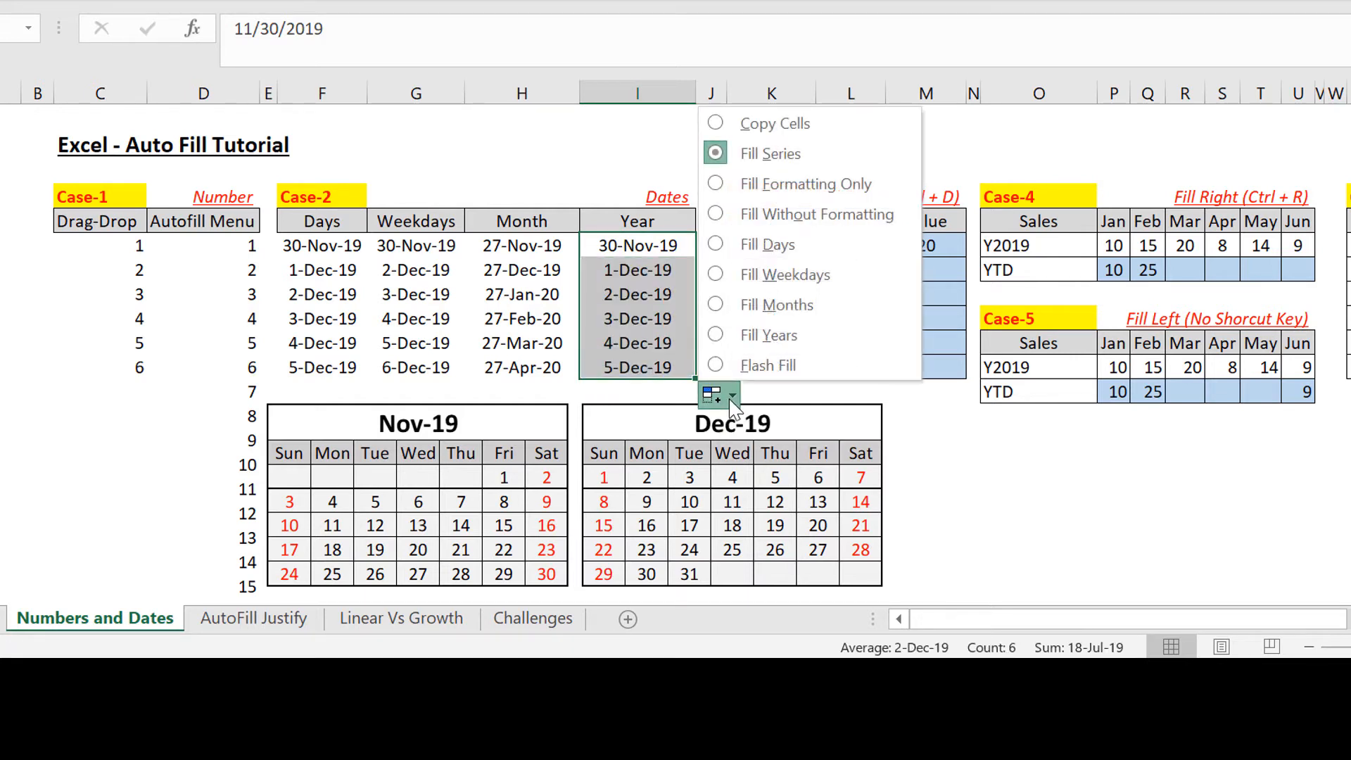
{"action": "left_click", "coordinate": [782, 336]}
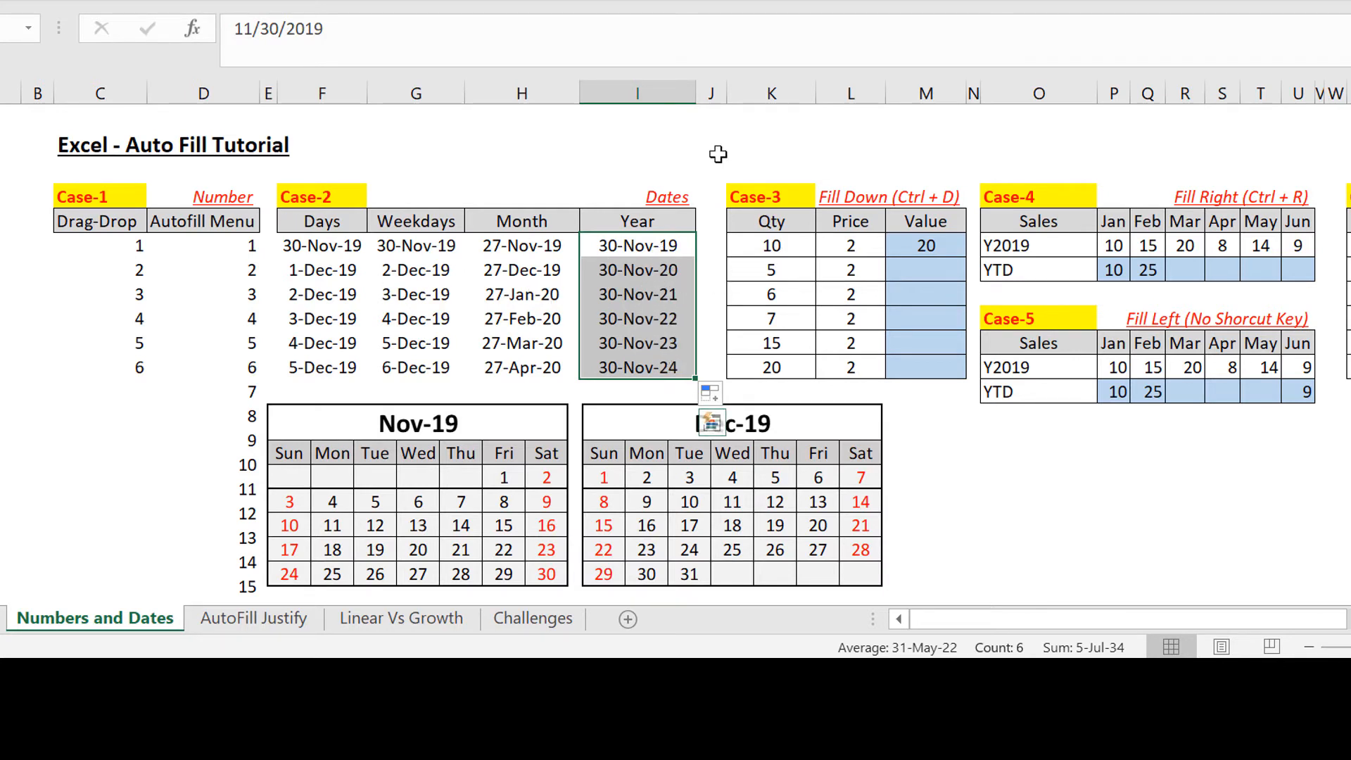
Review the Weekday, Month and Year date units in the Series dialog without applying a series.
{"action": "left_click", "coordinate": [609, 313]}
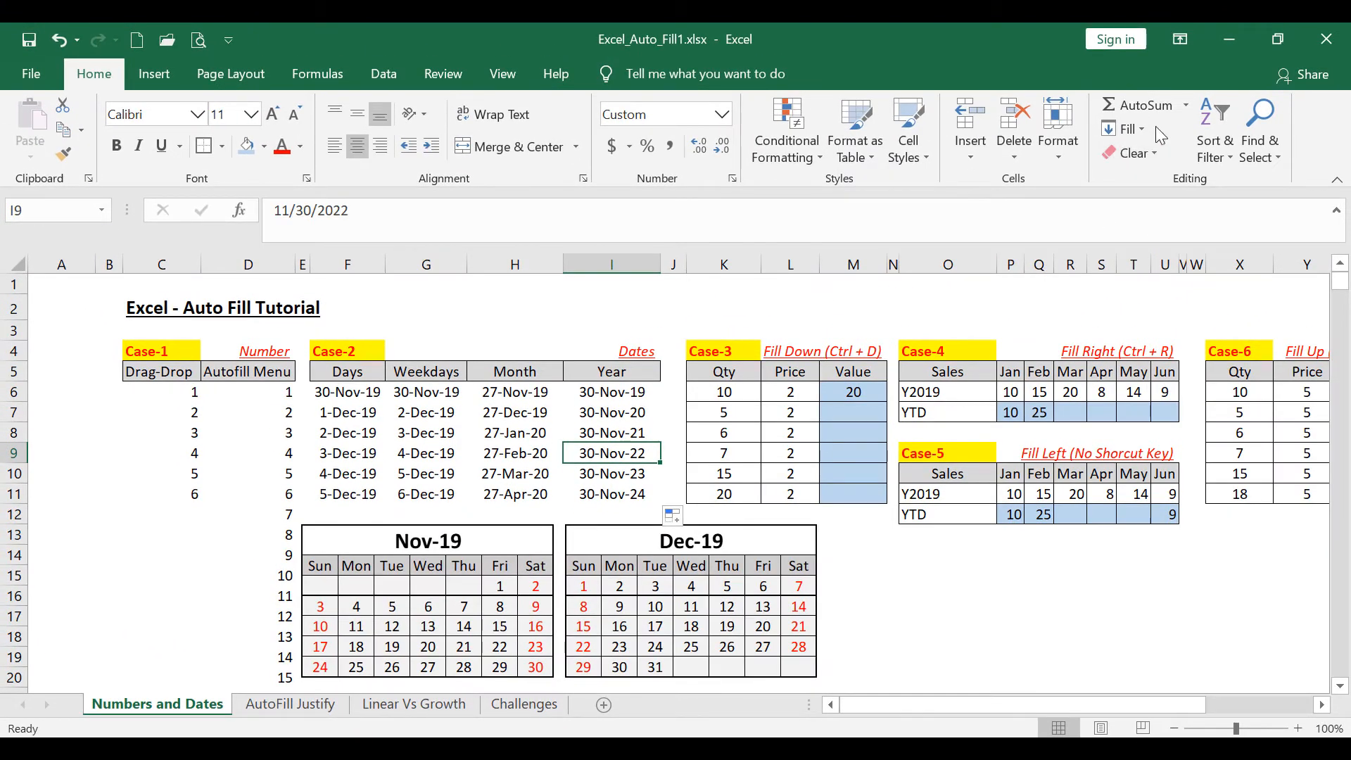
{"action": "left_click", "coordinate": [1147, 125]}
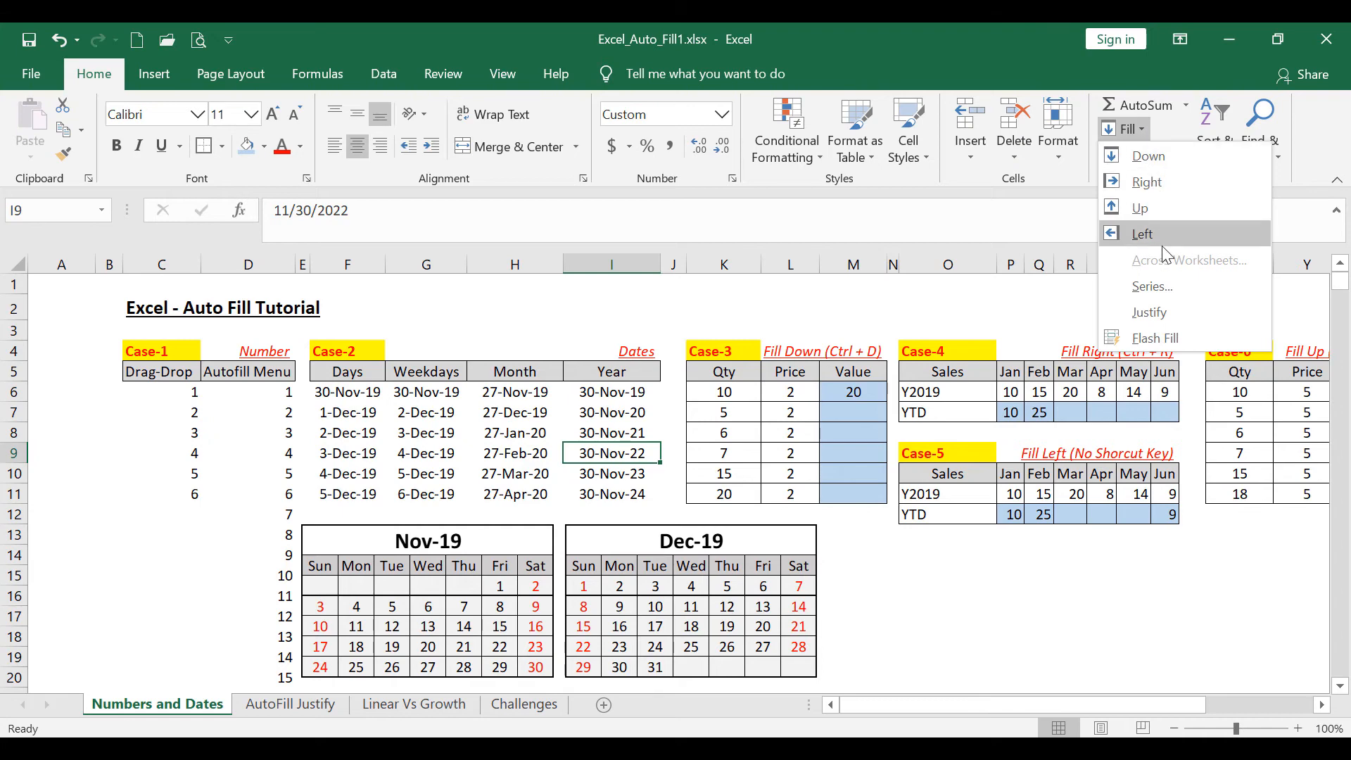
{"action": "left_click", "coordinate": [1274, 271]}
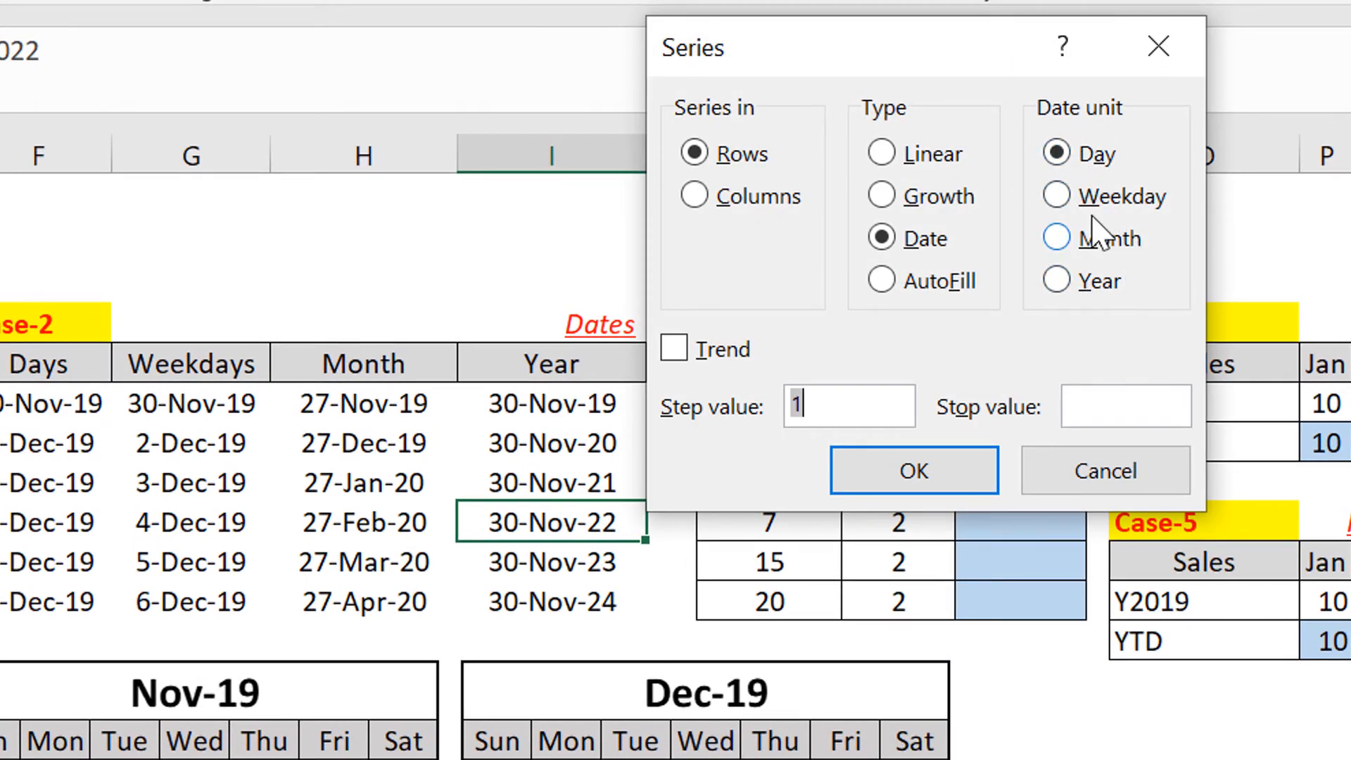
{"action": "left_click", "coordinate": [1084, 201]}
{"action": "left_click", "coordinate": [1101, 242]}
{"action": "left_click", "coordinate": [1082, 283]}
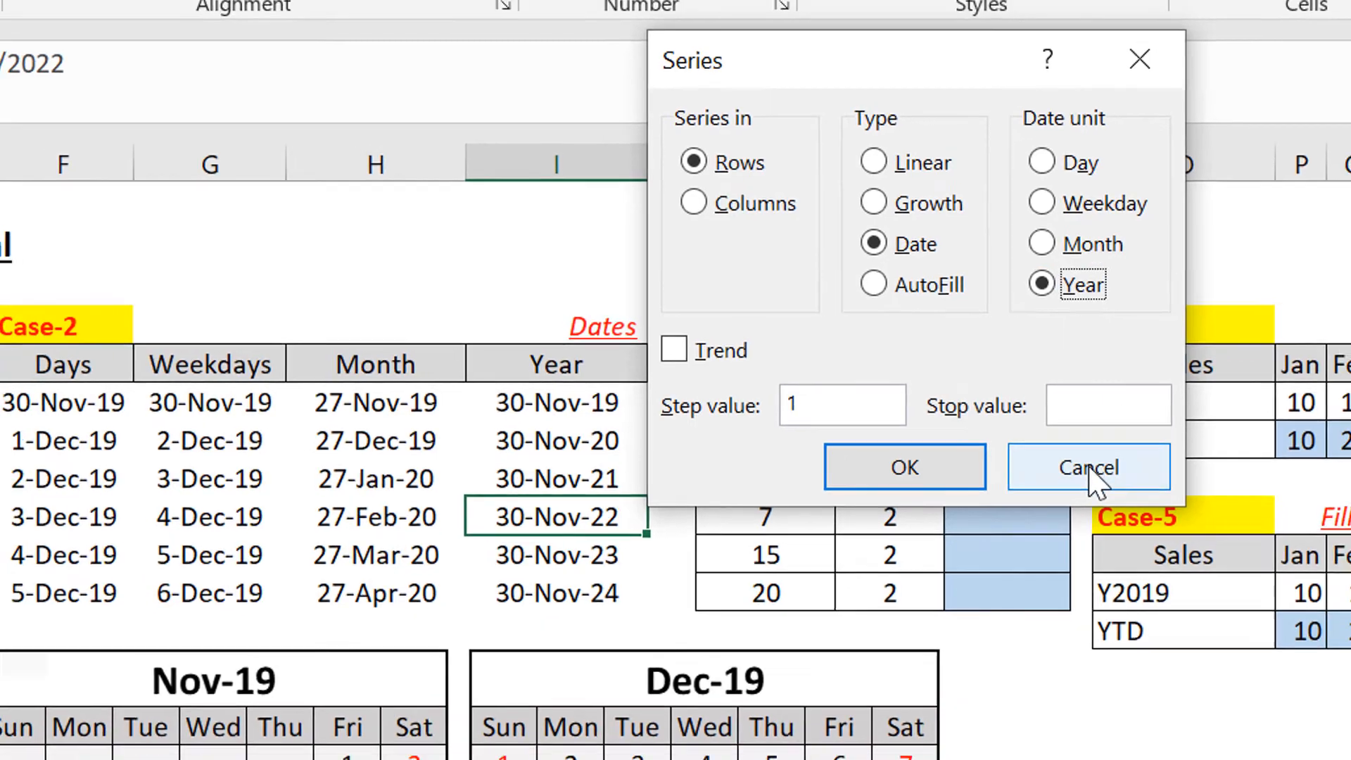
{"action": "left_click", "coordinate": [1097, 470]}
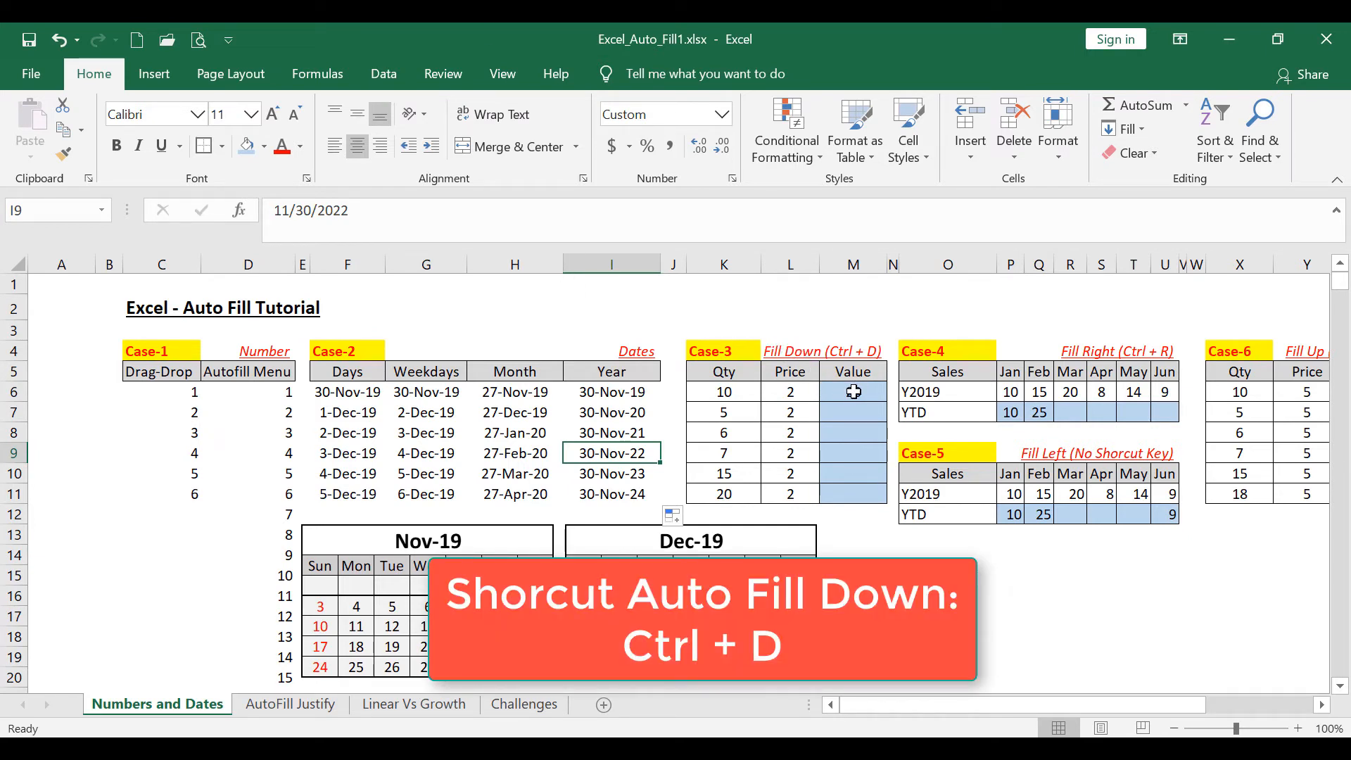
Copy the Case-3 Value formula in M6 down through M11 using Fill Down.
{"action": "left_click", "coordinate": [846, 354]}
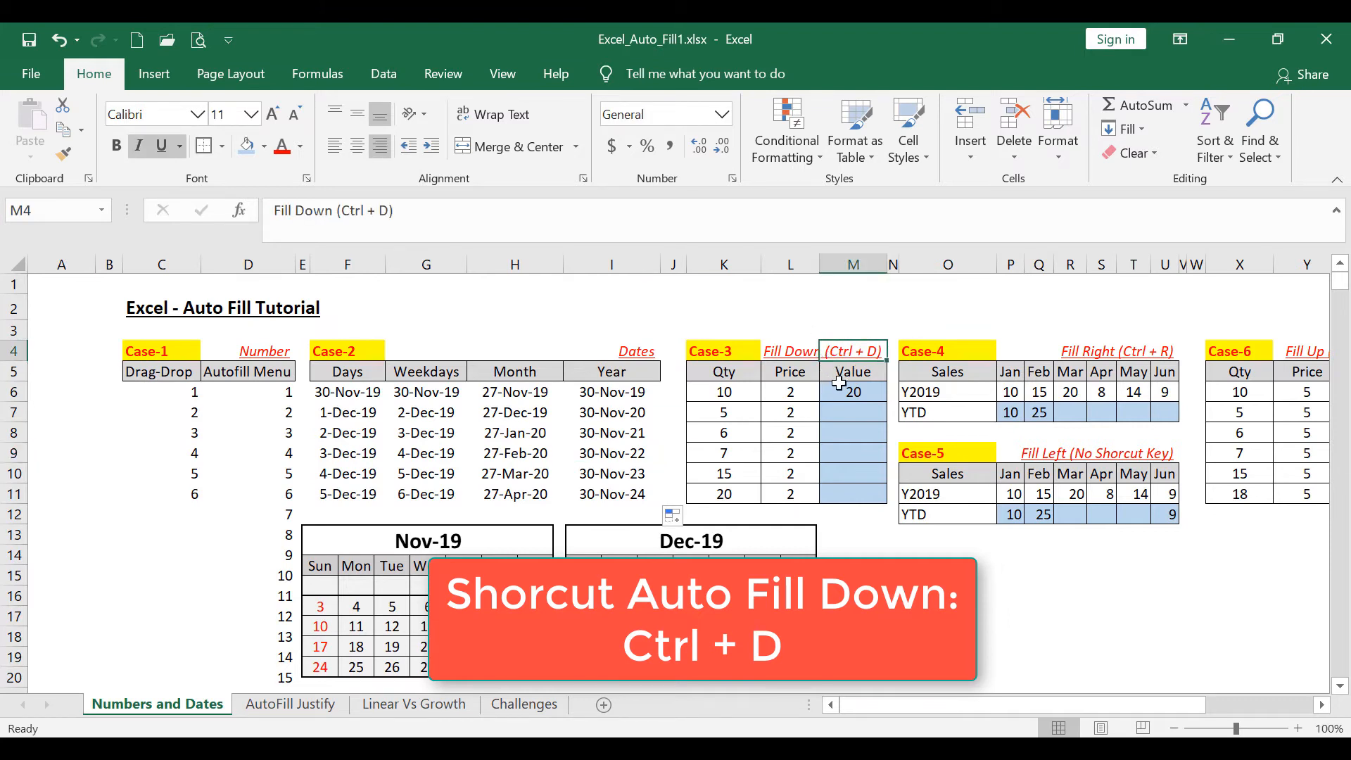
{"action": "left_click", "coordinate": [839, 386]}
{"action": "left_click", "coordinate": [418, 214]}
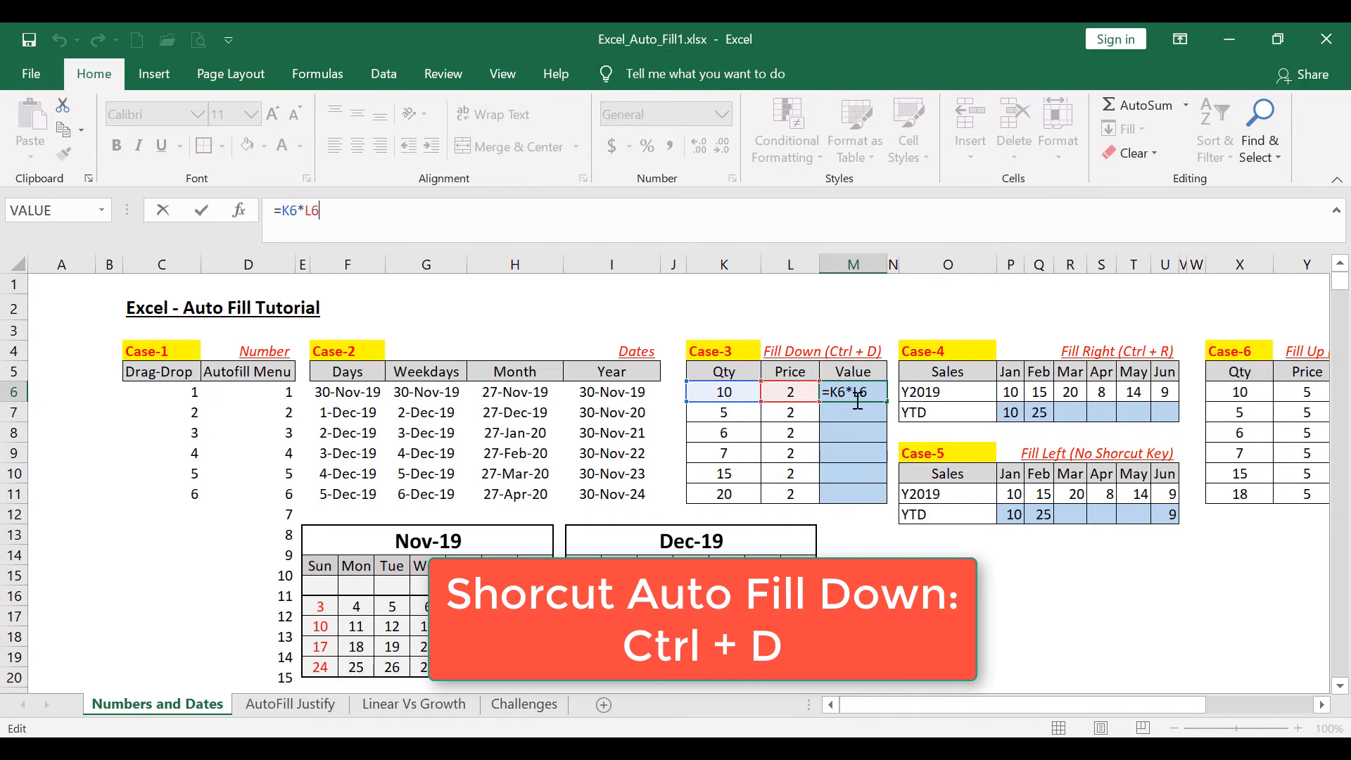
{"action": "left_click", "coordinate": [884, 396]}
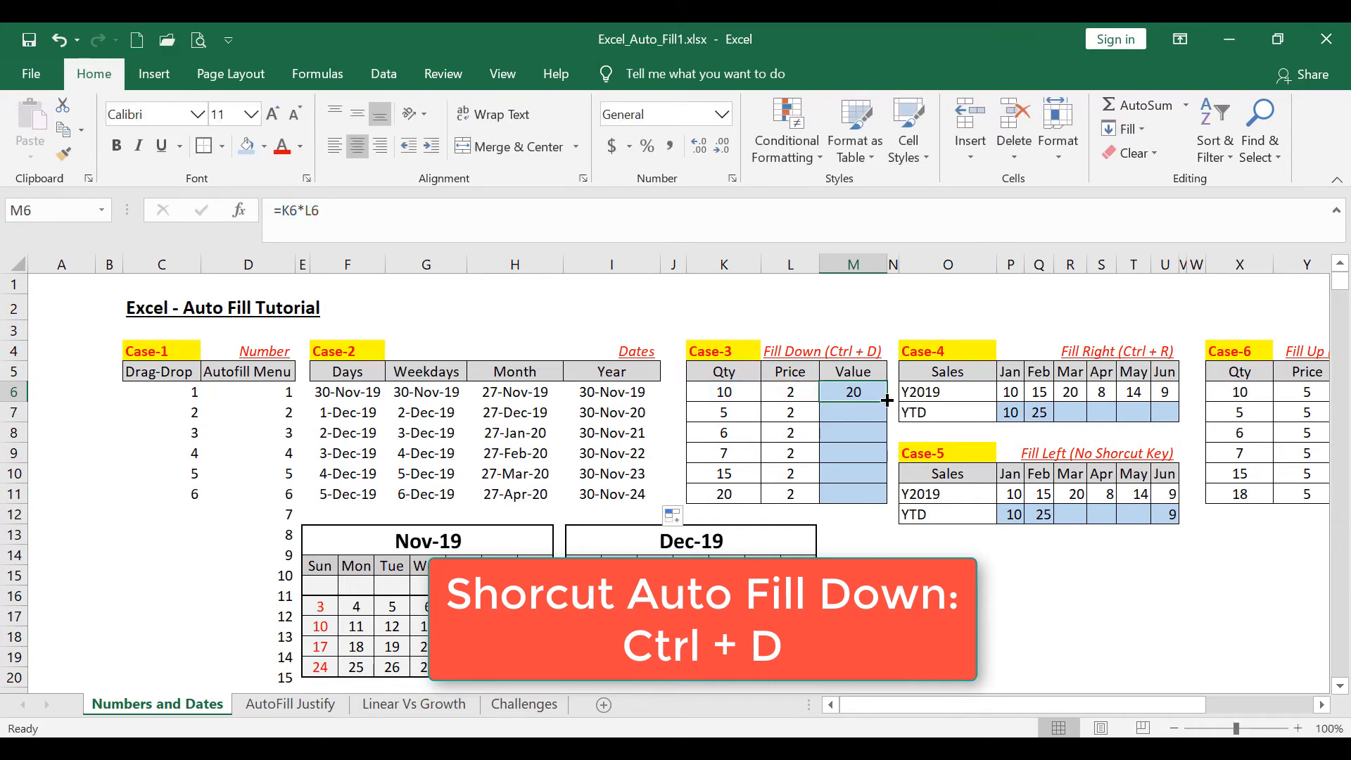
{"action": "left_click_drag", "start_coordinate": [875, 395], "coordinate": [867, 490]}
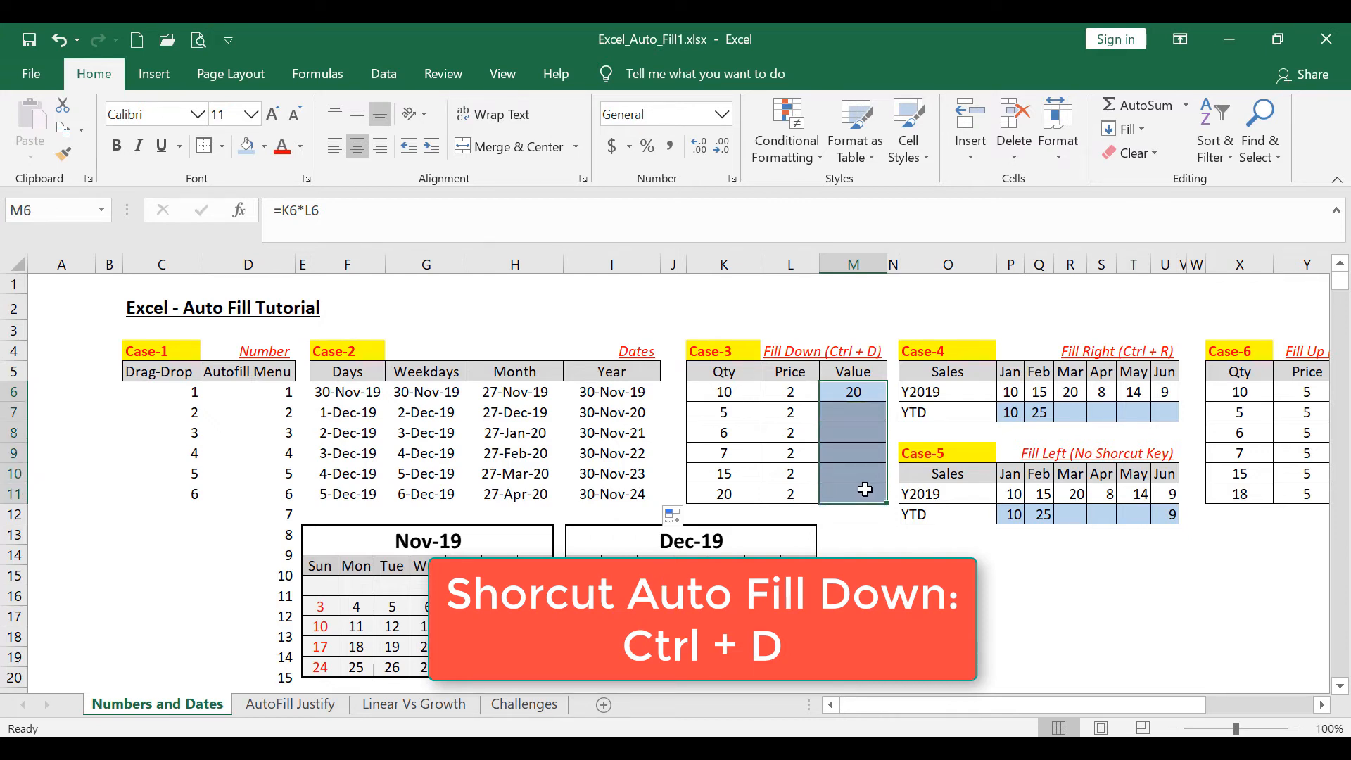
{"action": "key", "text": "ctrl+d"}
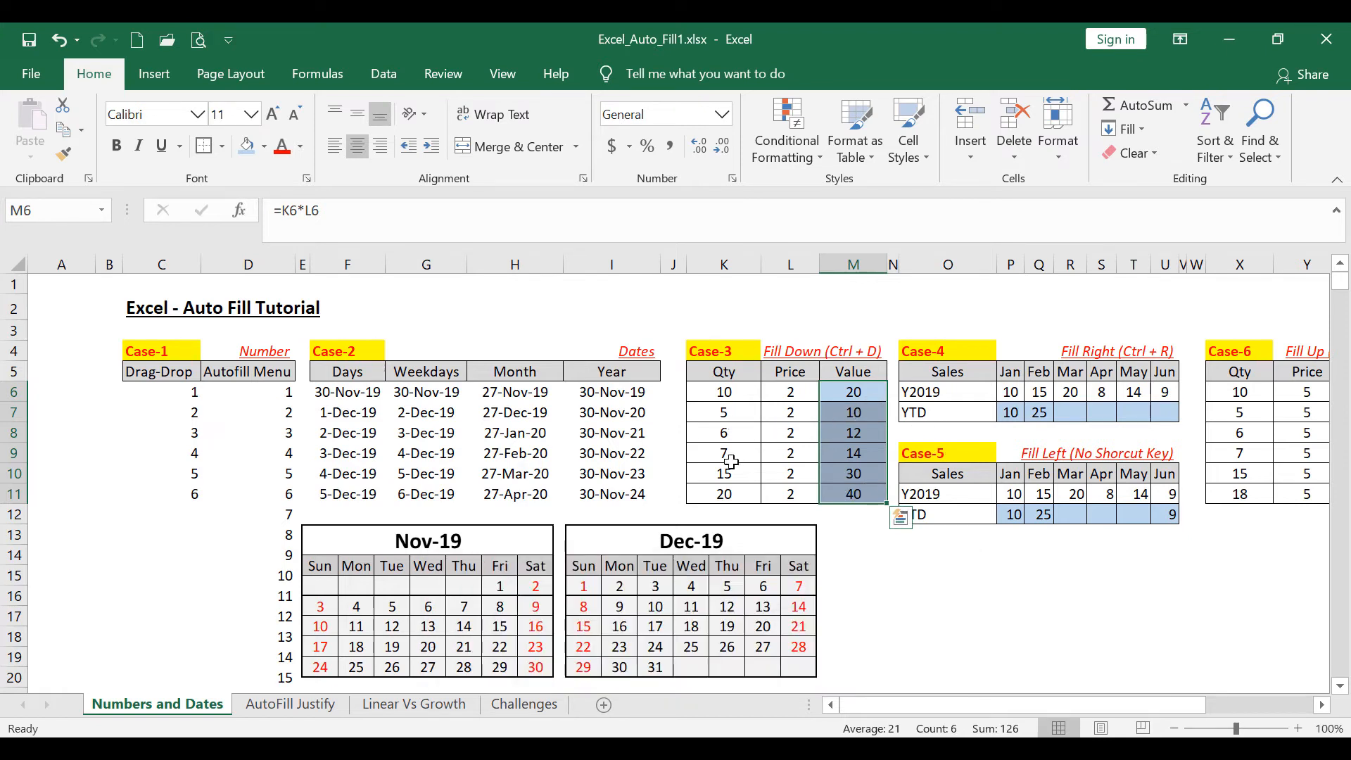
Copy the Case-4 YTD formula in Q7 across to U7 using Fill Right and check the formulas in Q7 and R7.
{"action": "left_click", "coordinate": [972, 393]}
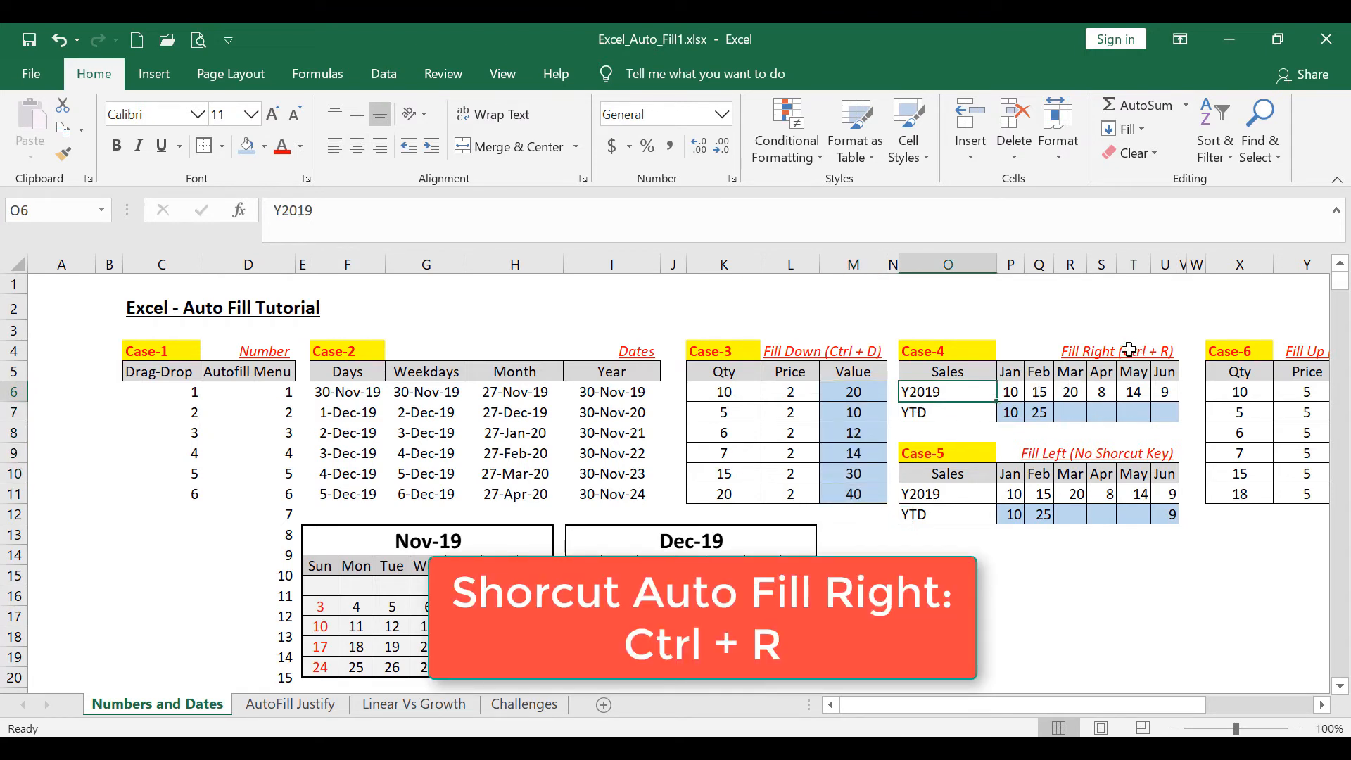
{"action": "left_click", "coordinate": [1041, 411]}
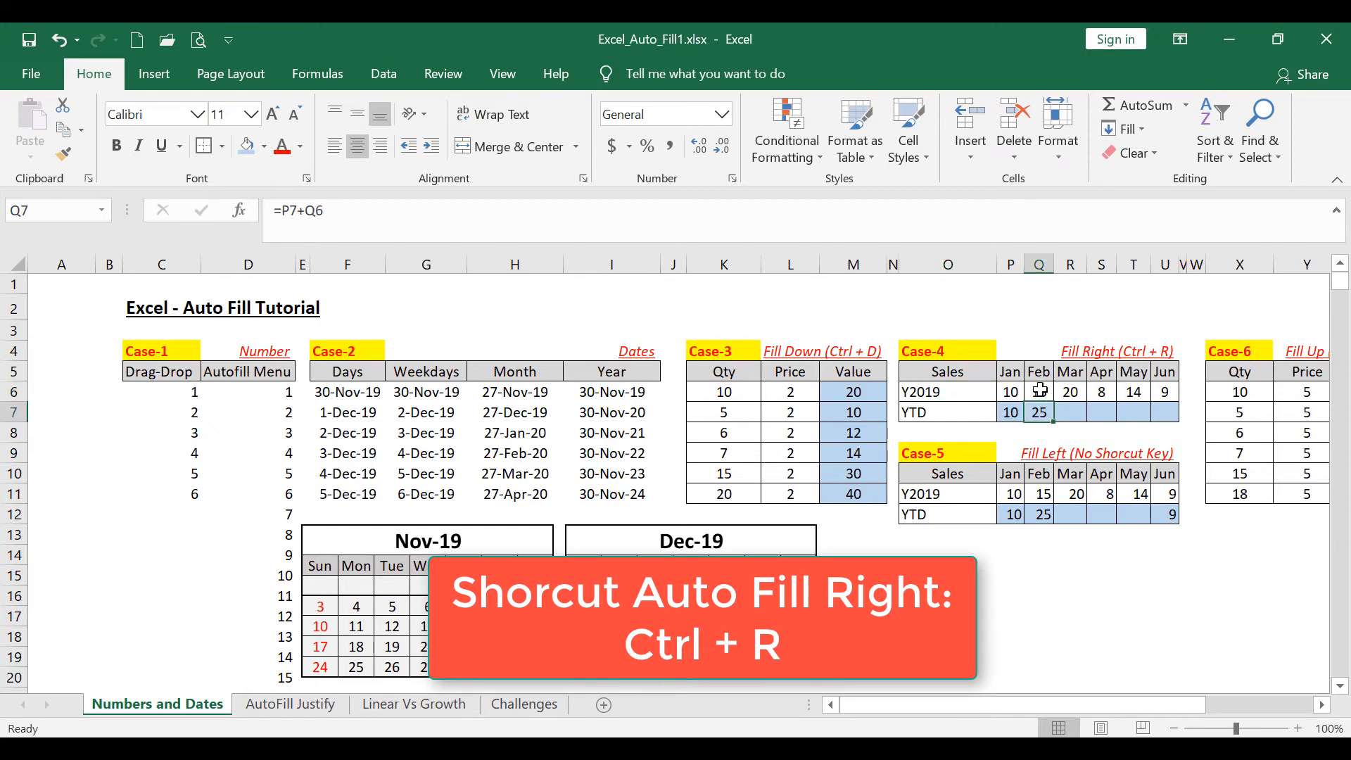
{"action": "left_click", "coordinate": [1075, 415]}
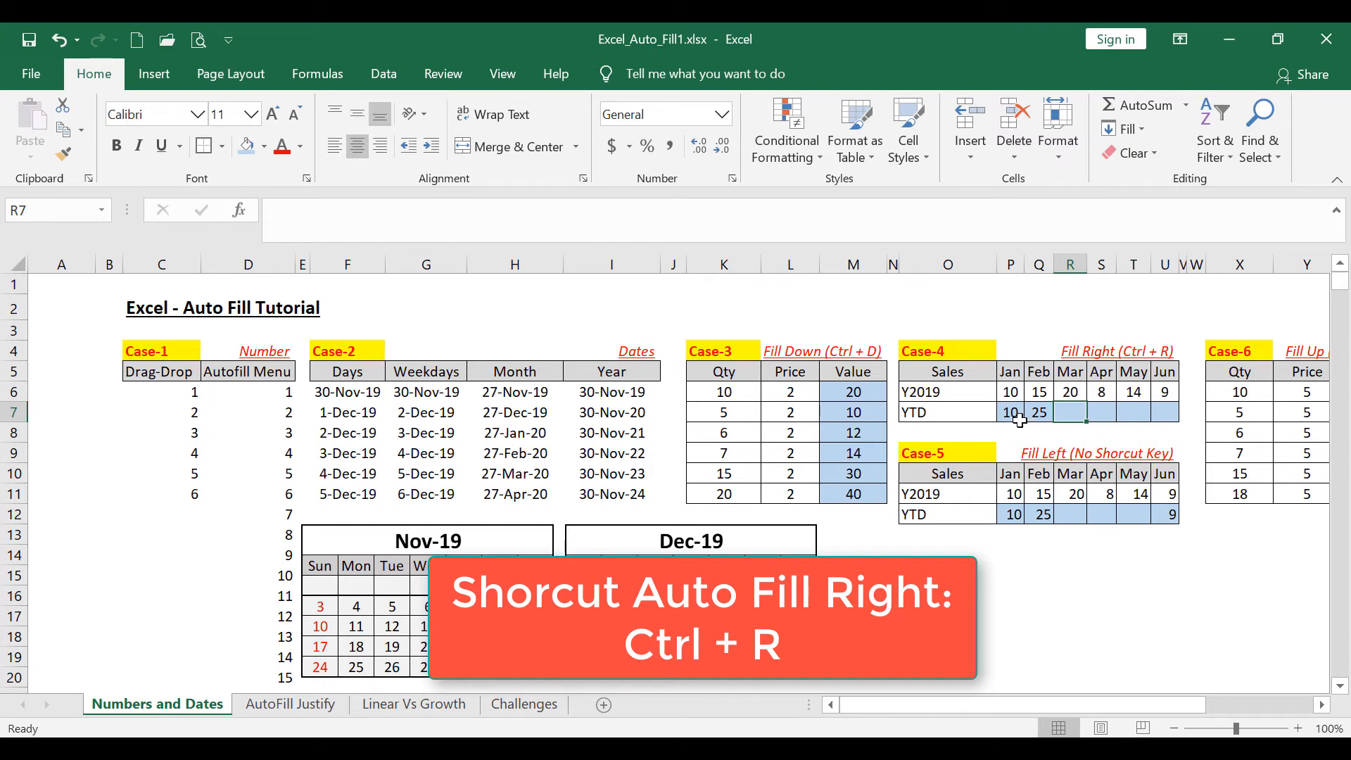
{"action": "left_click_drag", "start_coordinate": [1042, 416], "coordinate": [1169, 414]}
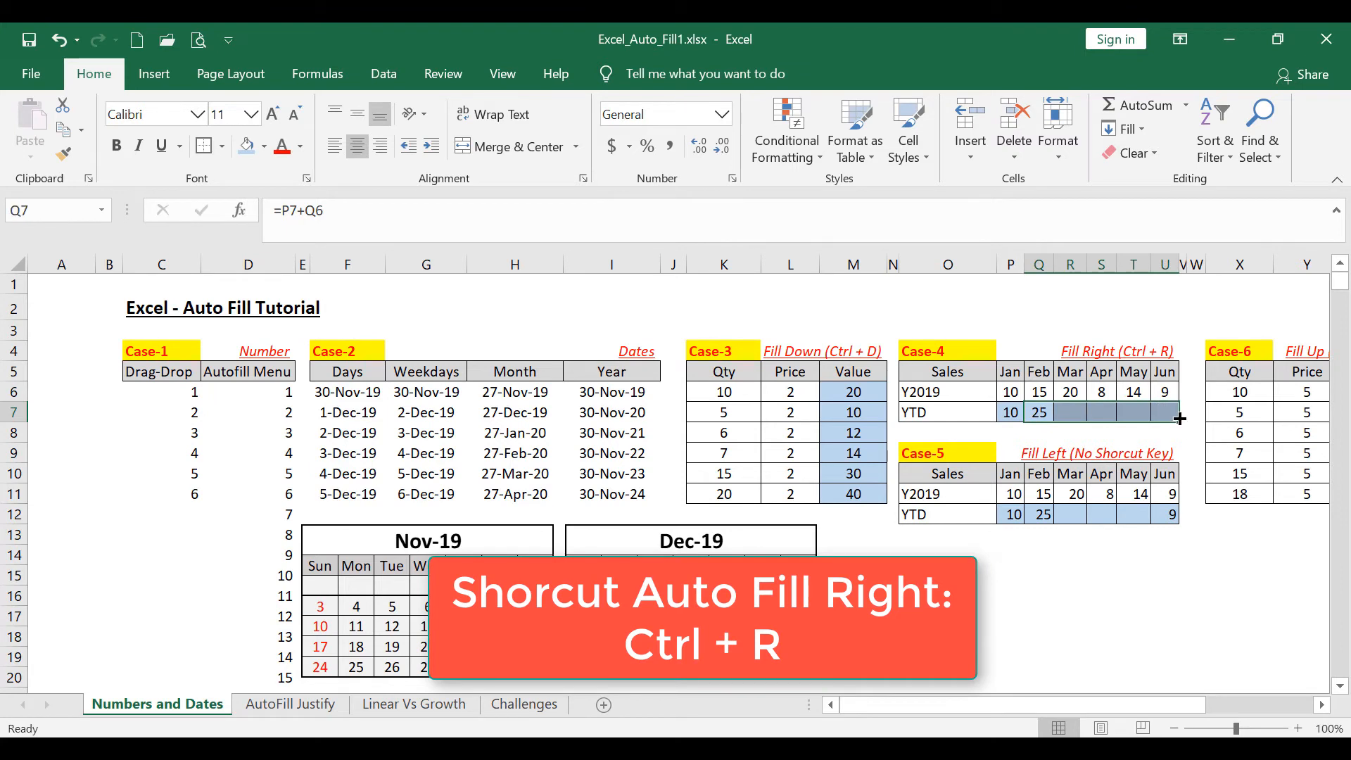
{"action": "key", "text": "ctrl+r"}
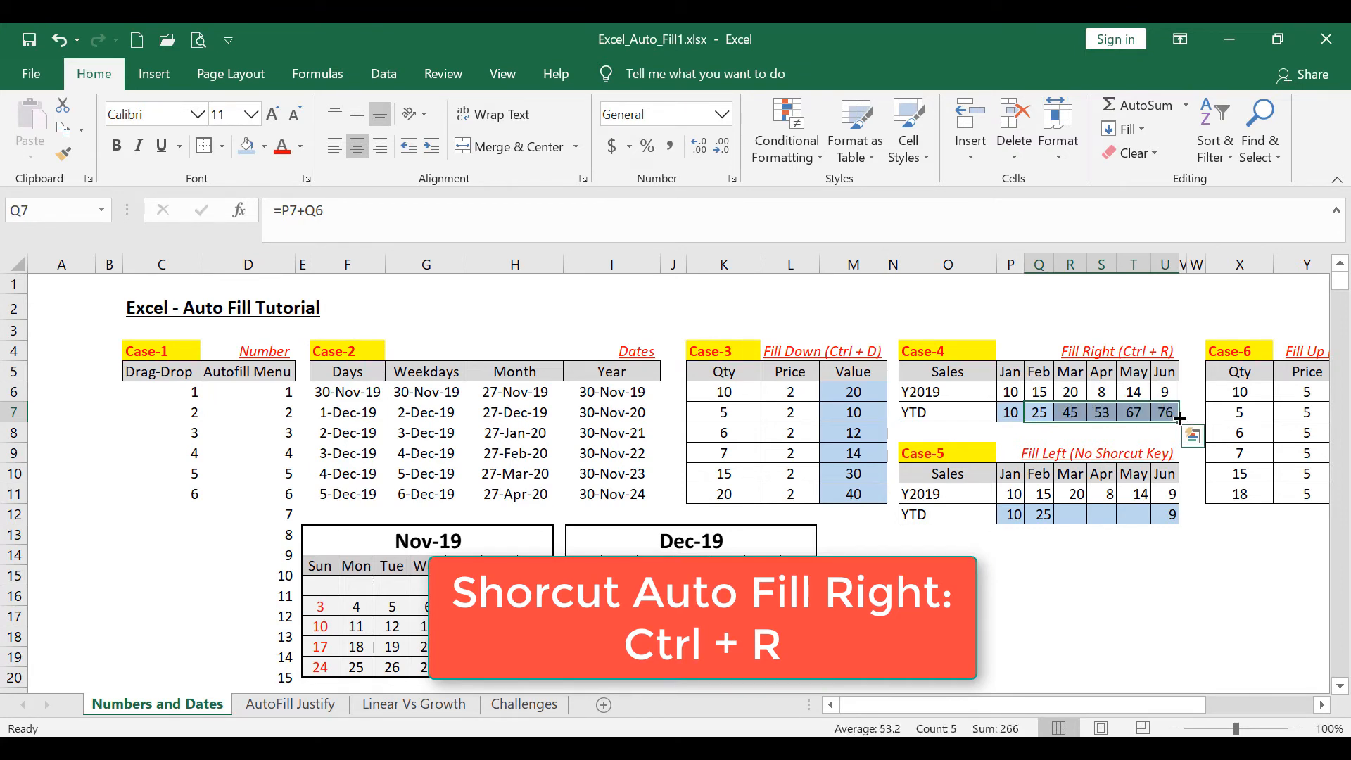
{"action": "left_click", "coordinate": [1117, 430]}
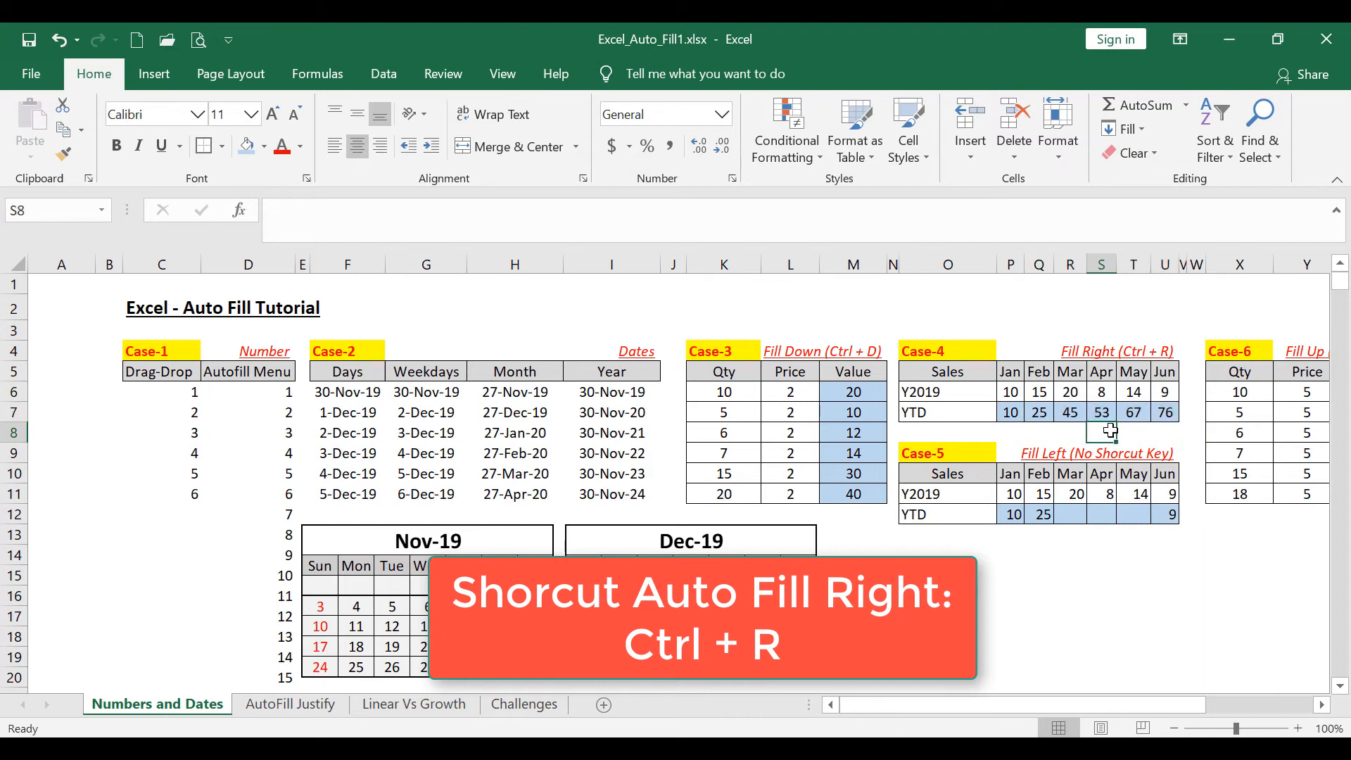
{"action": "left_click", "coordinate": [1039, 413]}
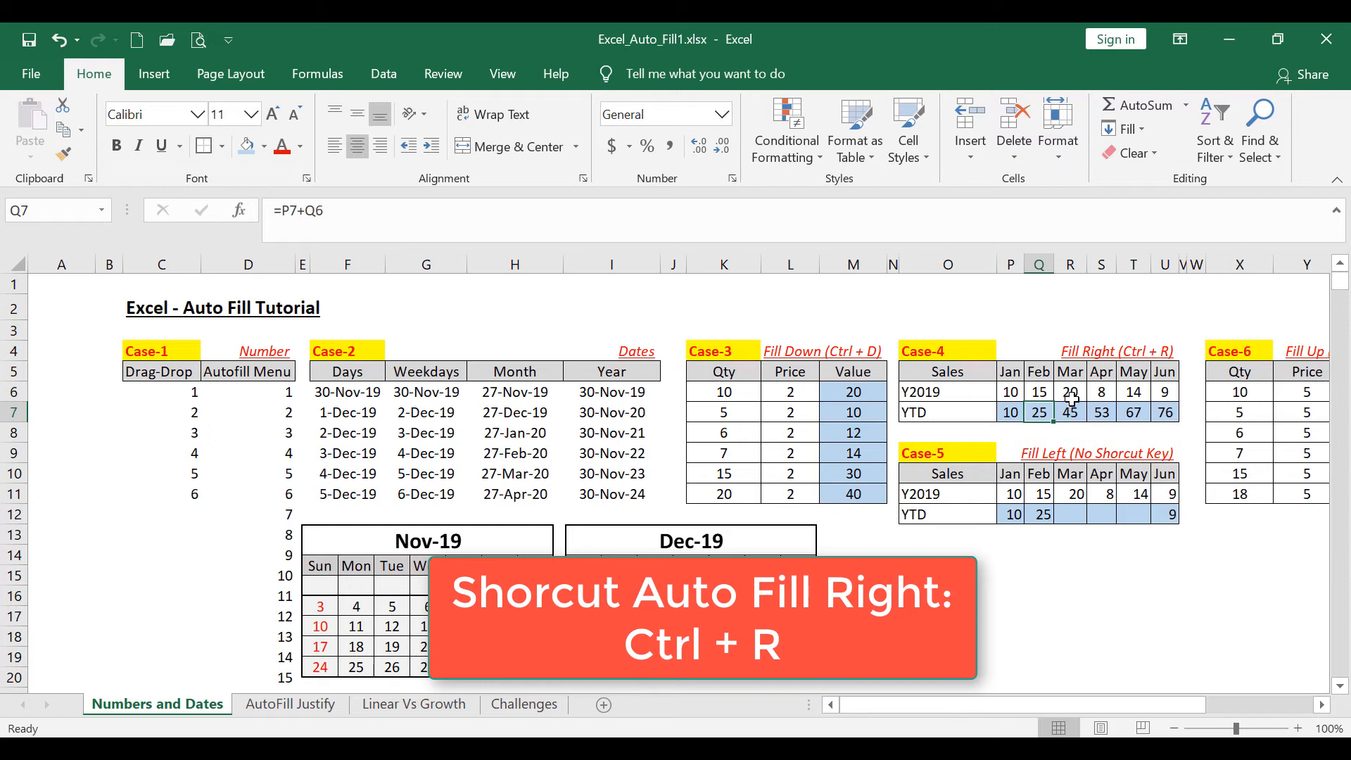
{"action": "left_click", "coordinate": [1071, 399]}
{"action": "left_click", "coordinate": [1047, 412]}
{"action": "left_click", "coordinate": [1069, 412]}
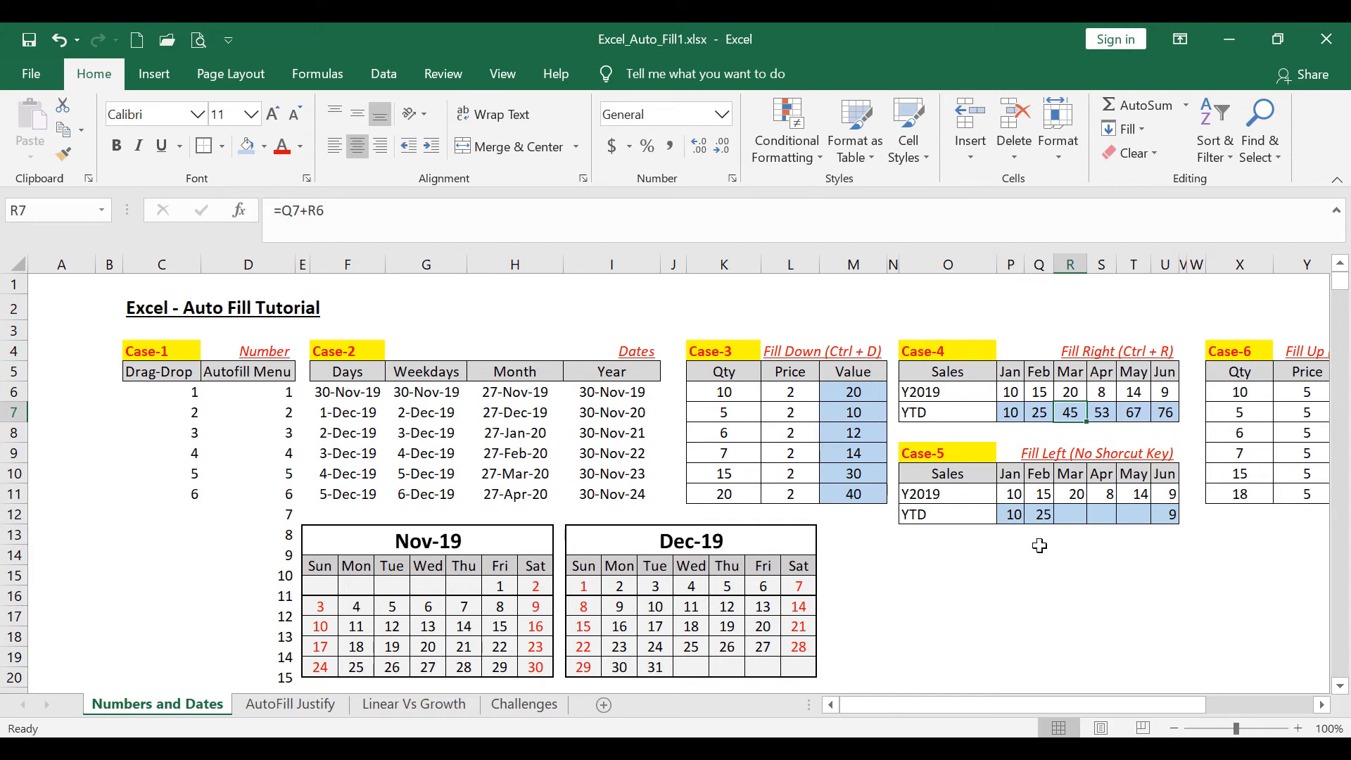
{"action": "left_click_drag", "start_coordinate": [1013, 514], "coordinate": [1168, 524]}
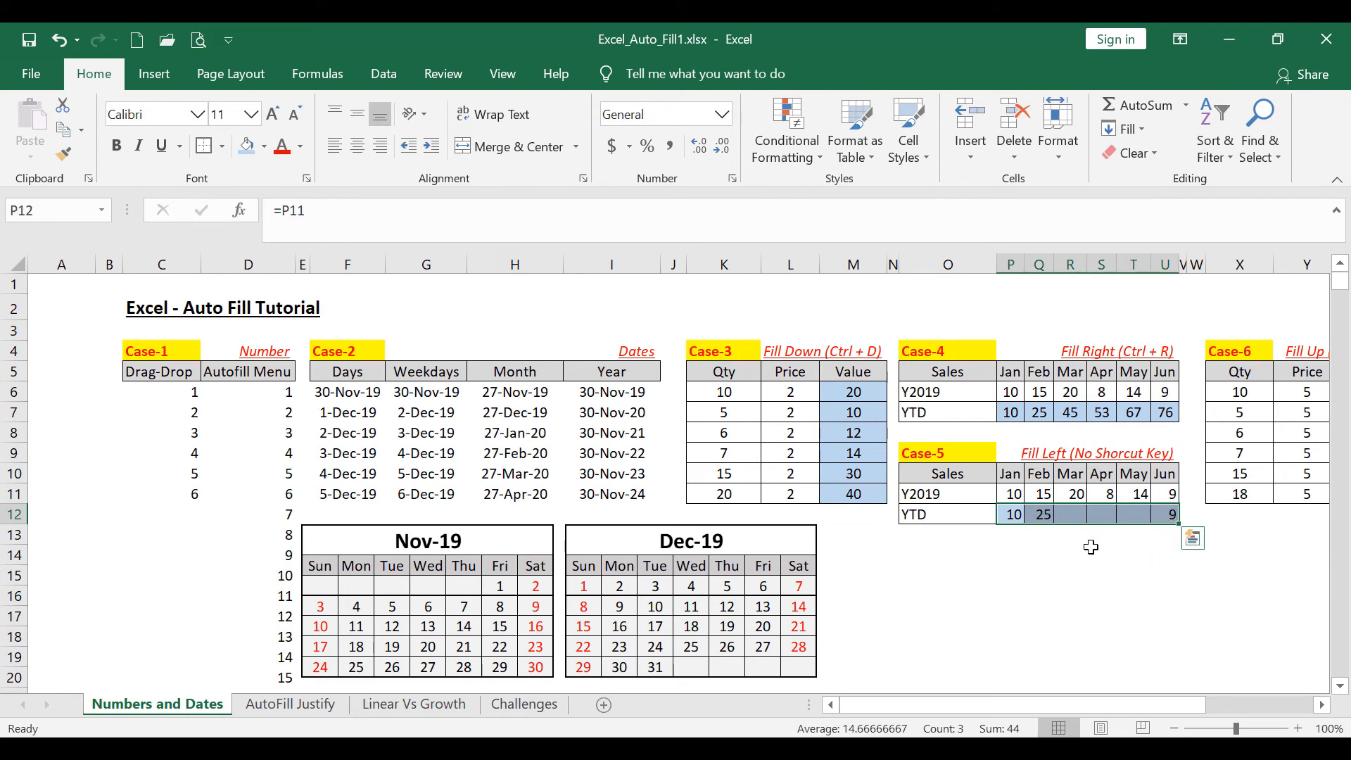
{"action": "key", "text": "ctrl+t"}
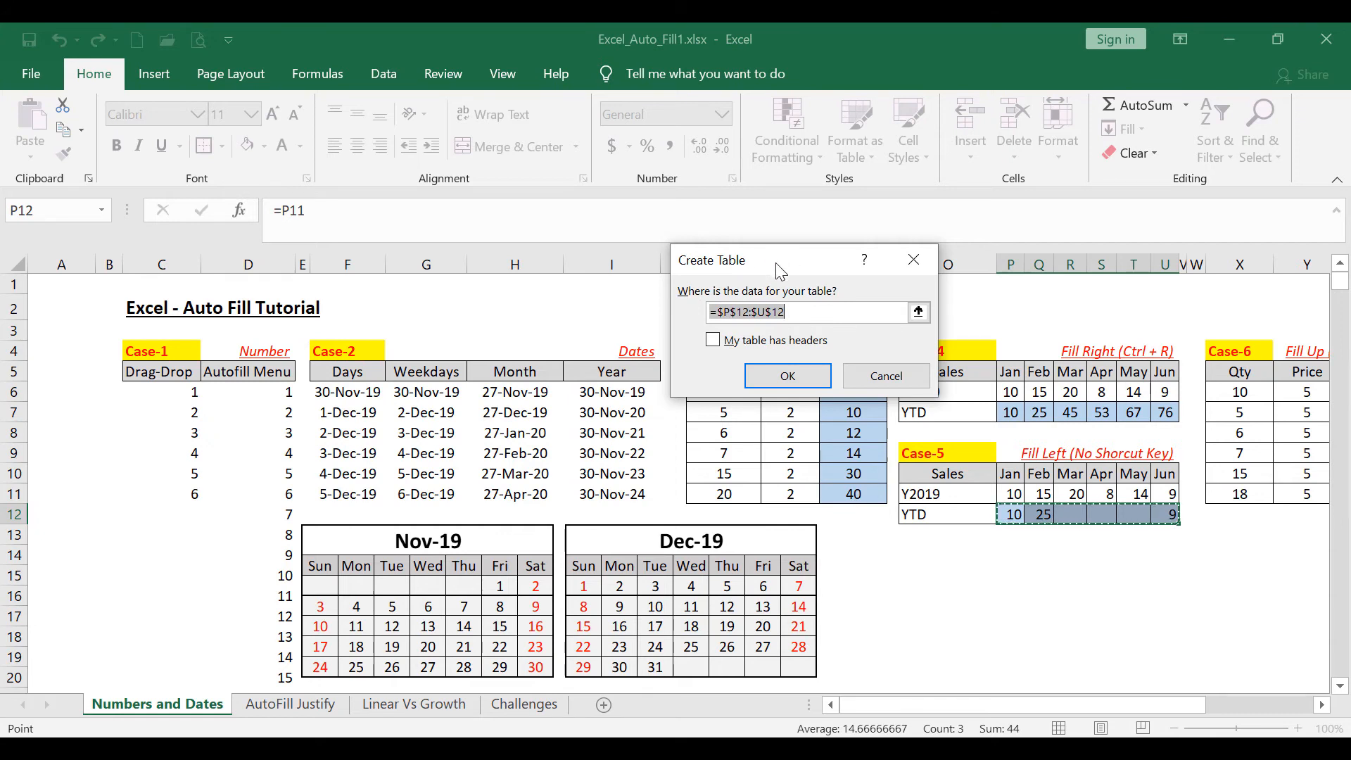
{"action": "key", "text": "Escape"}
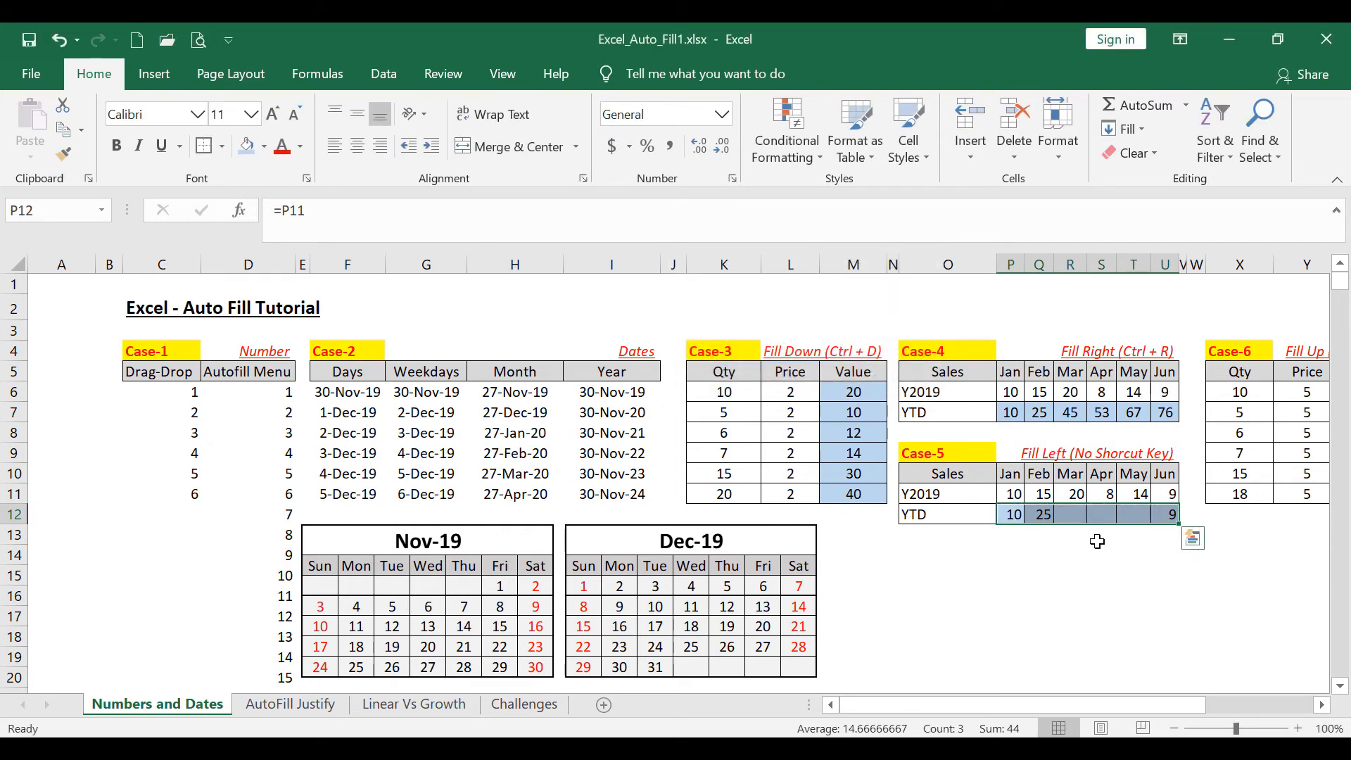
{"action": "left_click", "coordinate": [1095, 538]}
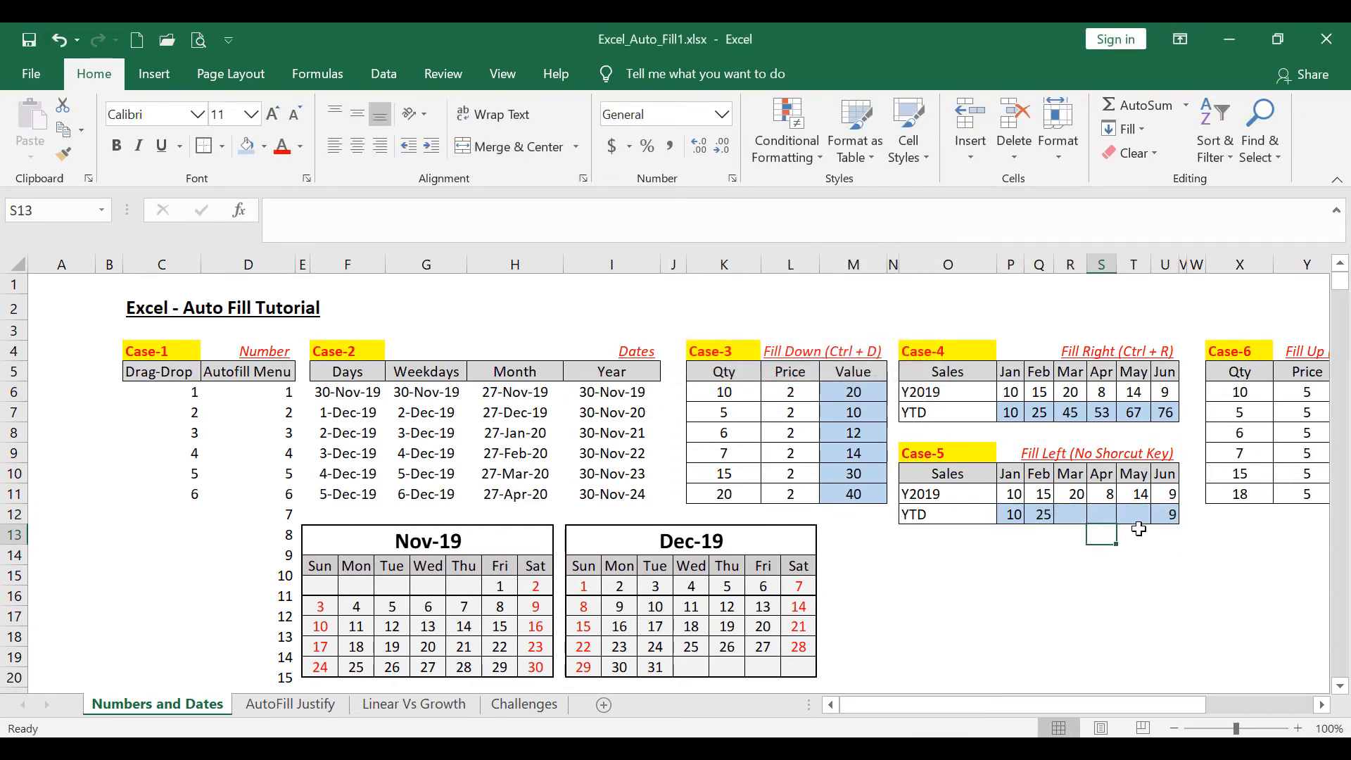
Extend the Case-5 YTD formula in U12 leftwards to R12 with the fill handle.
{"action": "left_click", "coordinate": [1172, 512]}
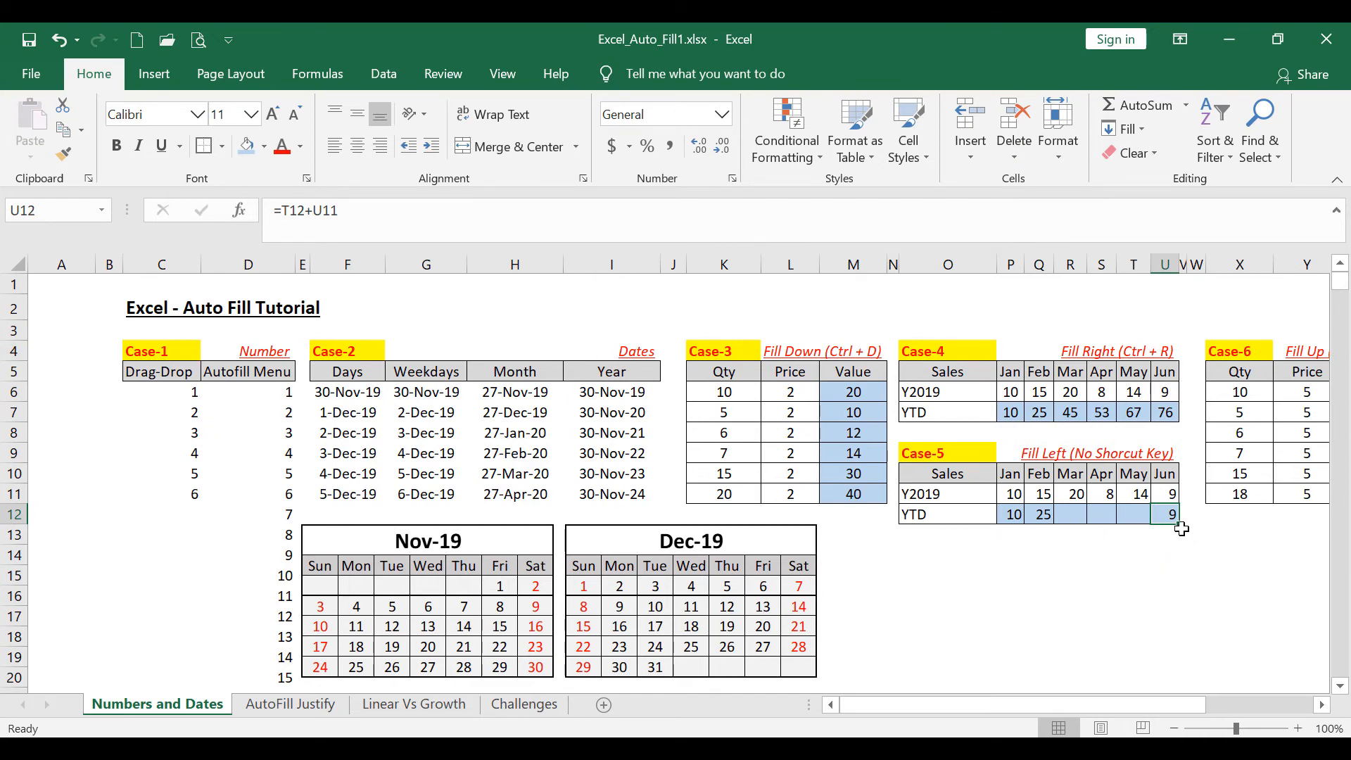
{"action": "left_click", "coordinate": [1174, 413]}
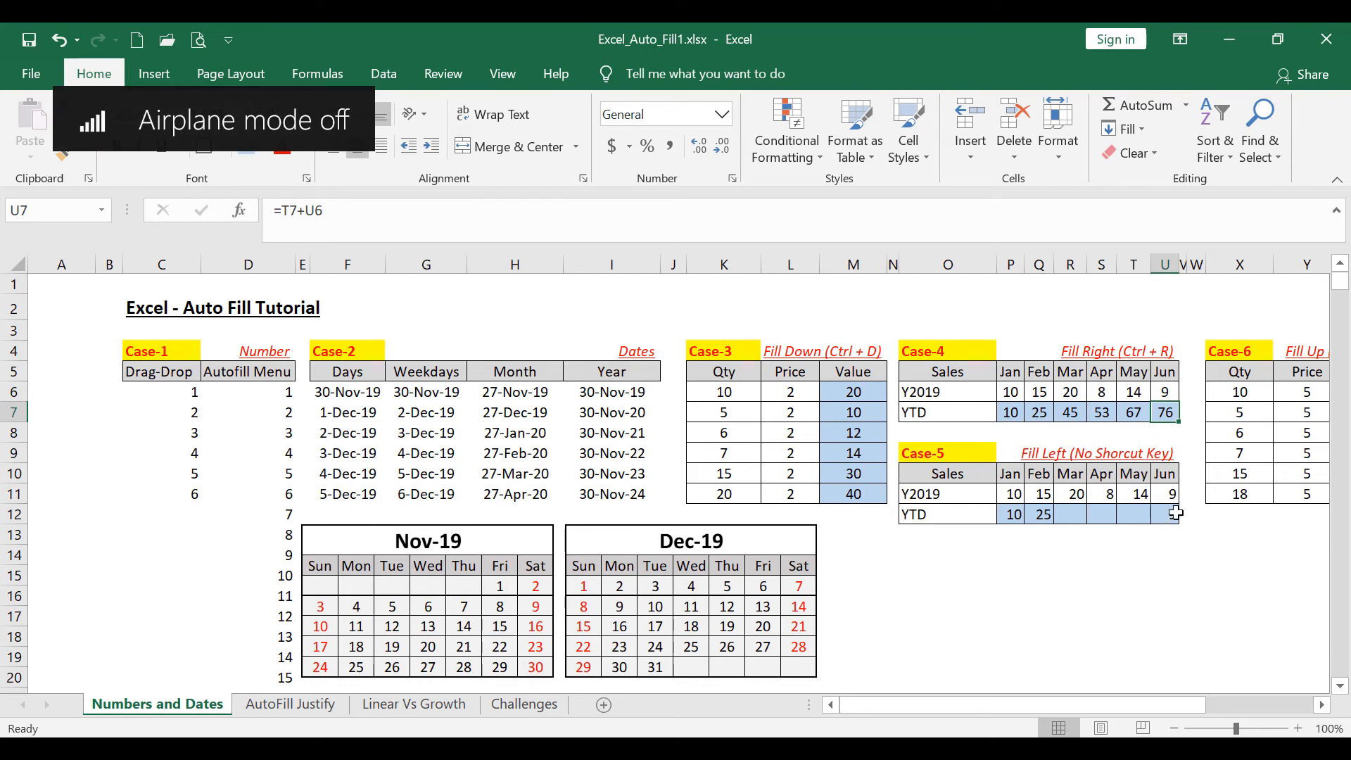
{"action": "left_click", "coordinate": [1171, 517]}
{"action": "left_click_drag", "start_coordinate": [1180, 524], "coordinate": [1069, 527]}
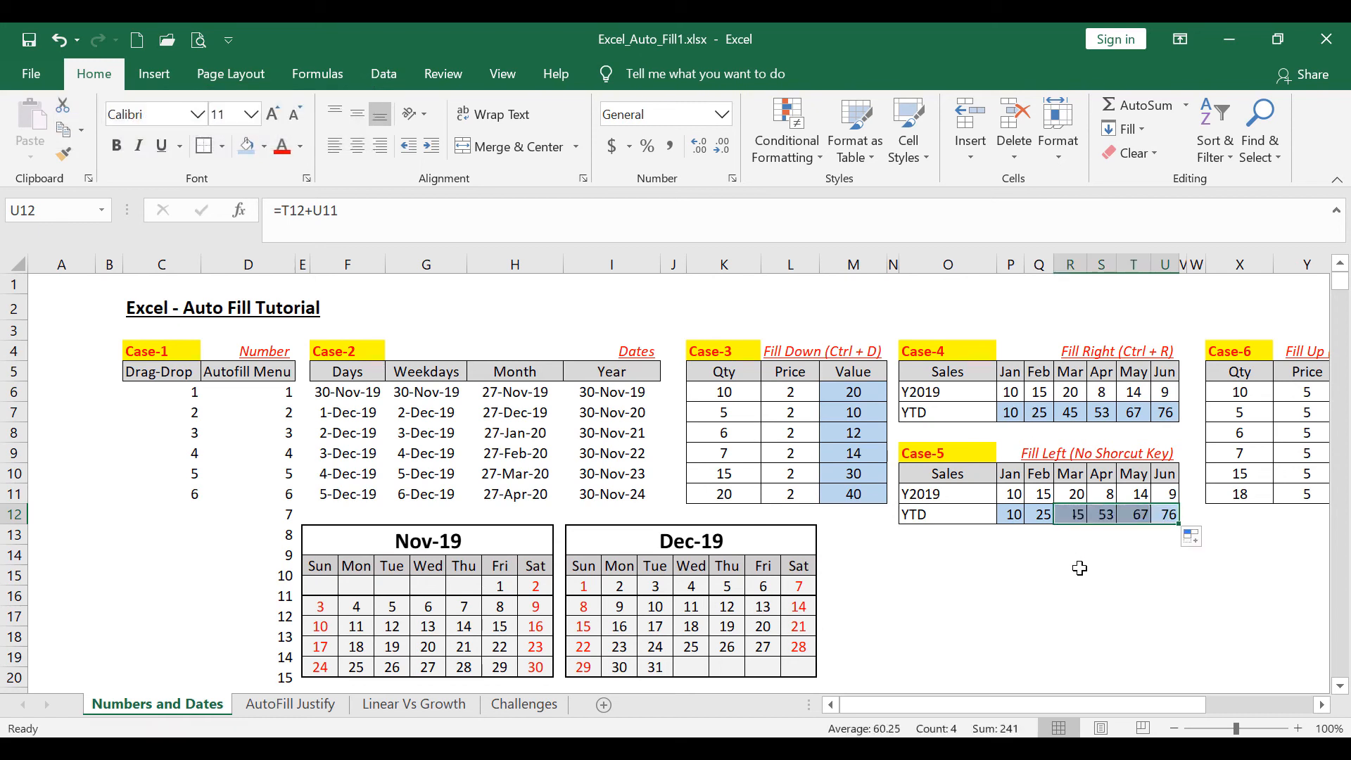
{"action": "left_click", "coordinate": [1062, 558]}
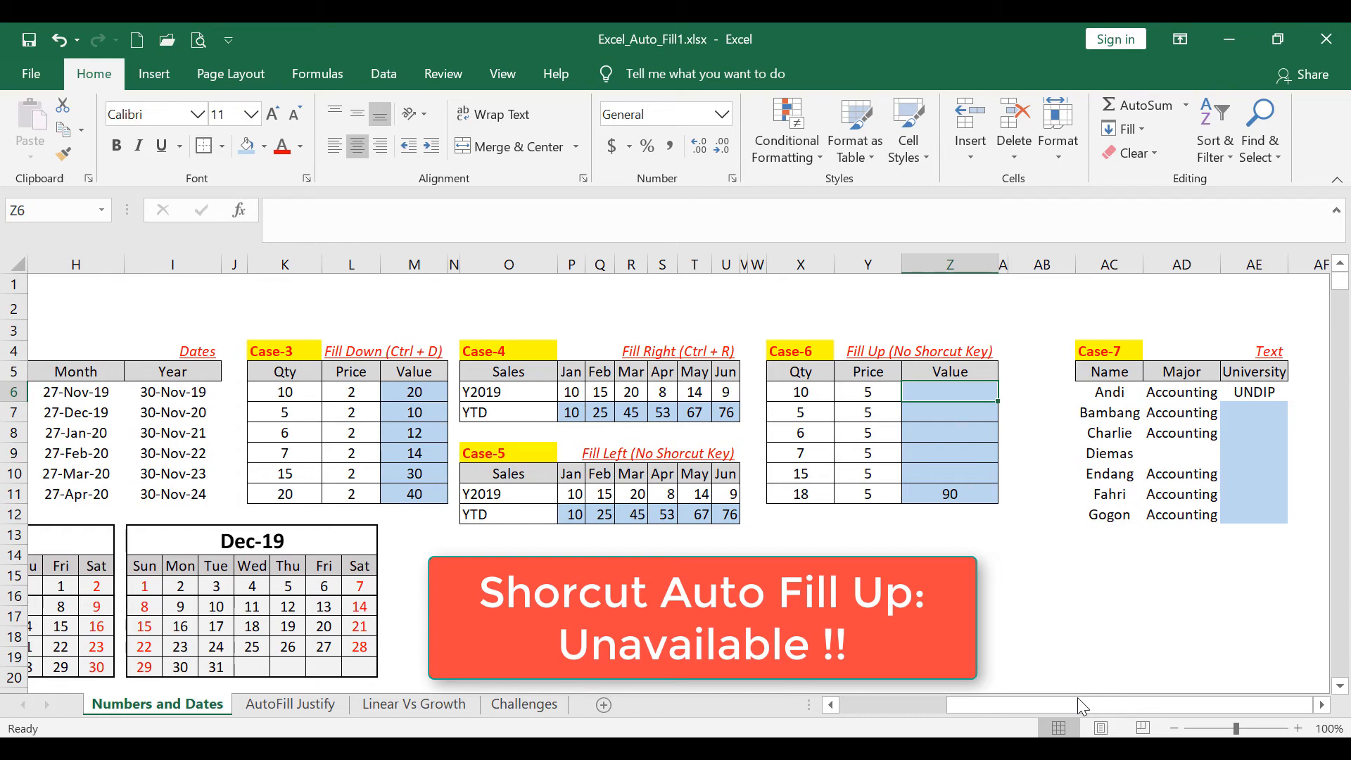
Extend the Case-6 Value formula in Z11 upwards to Z6 with the fill handle.
{"action": "left_click", "coordinate": [961, 494]}
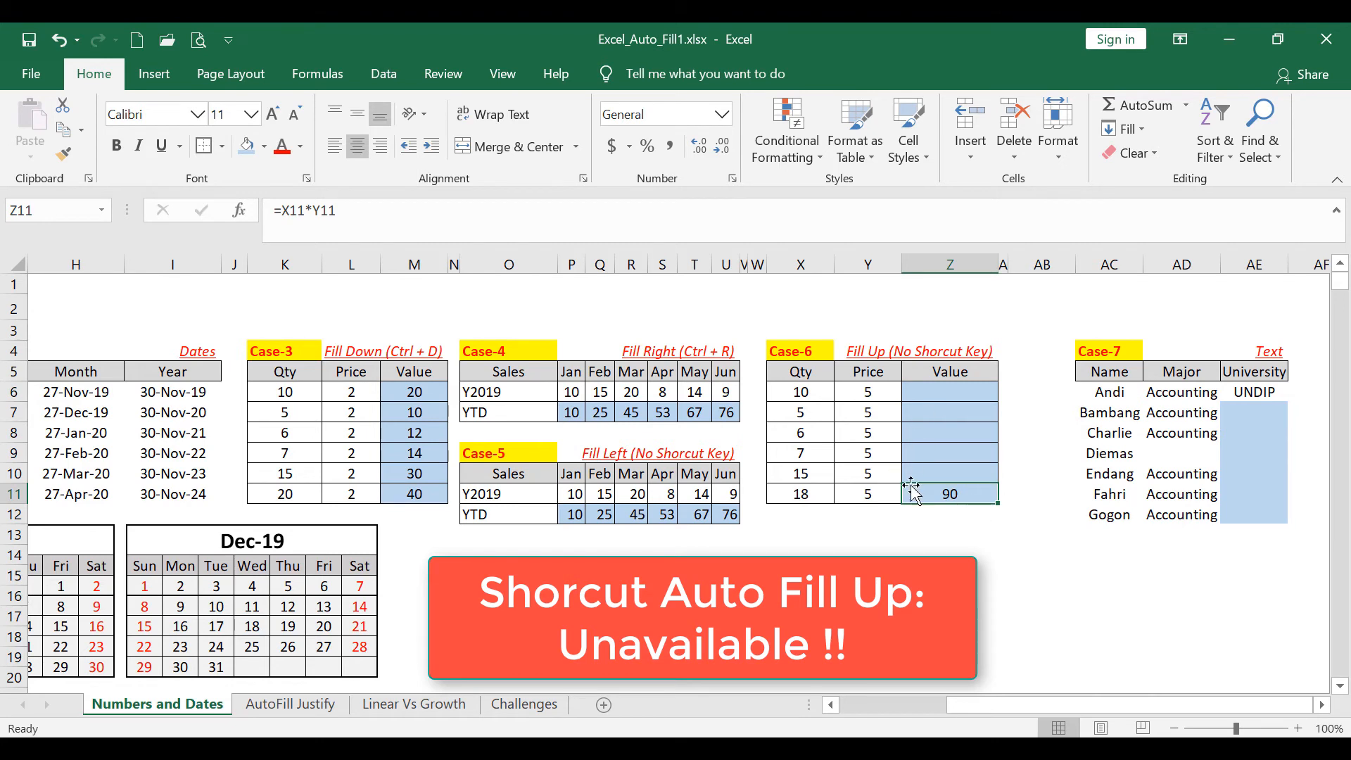
{"action": "key", "text": "ctrl+u"}
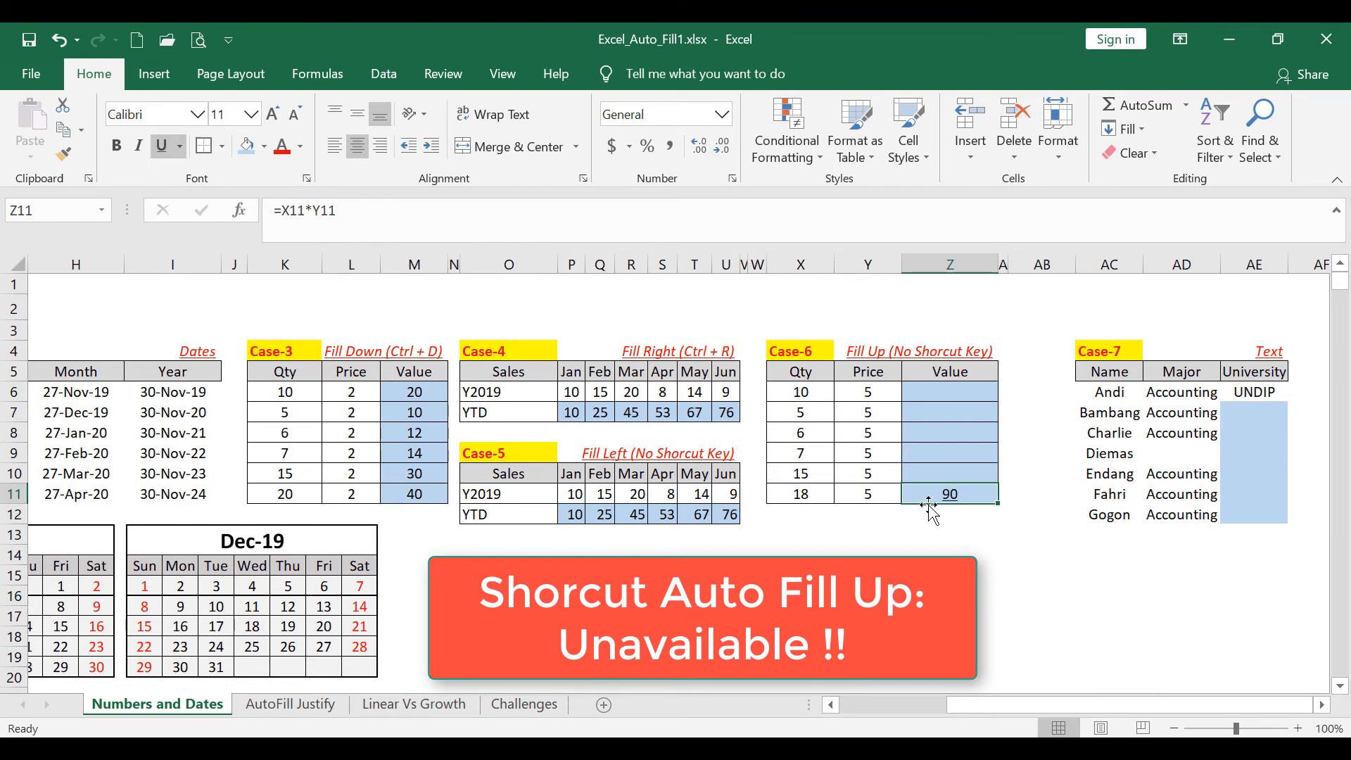
{"action": "key", "text": "ctrl+z"}
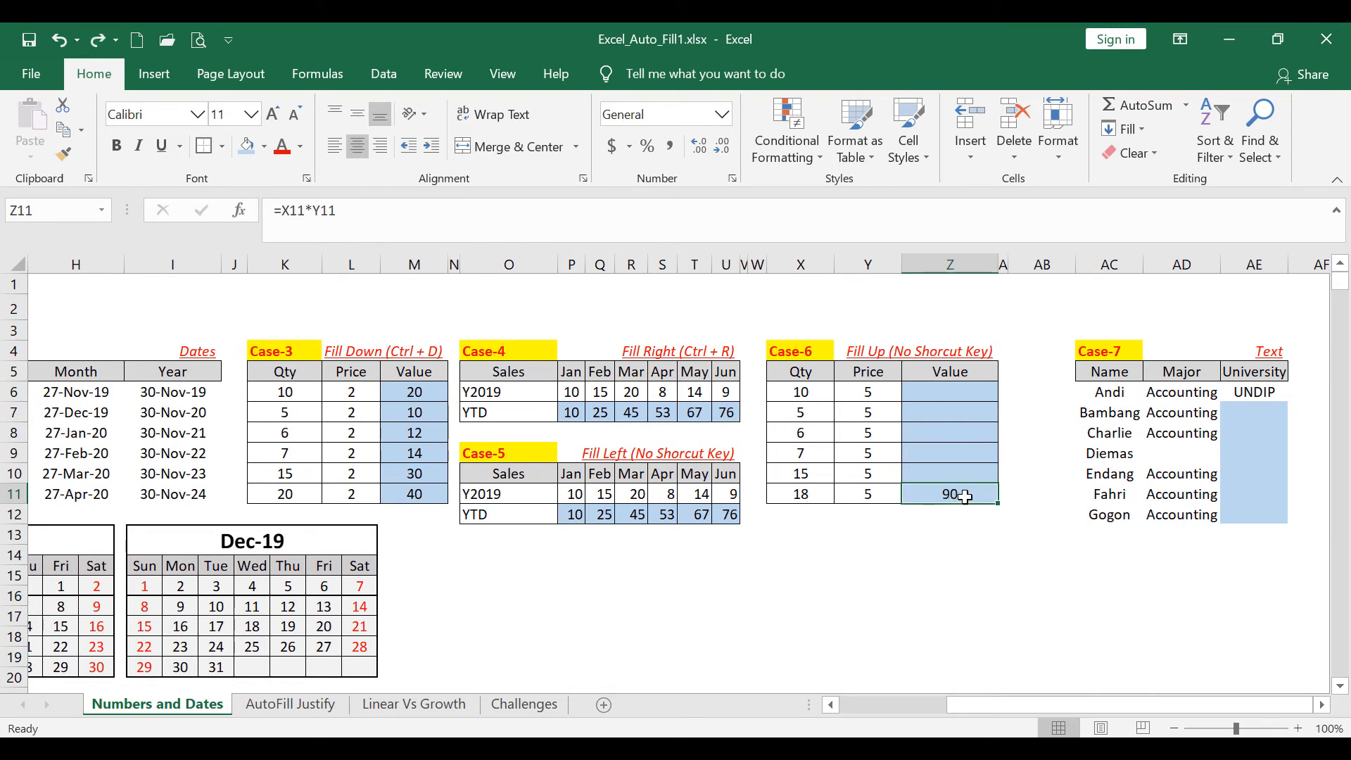
{"action": "left_click_drag", "start_coordinate": [1002, 506], "coordinate": [1006, 386]}
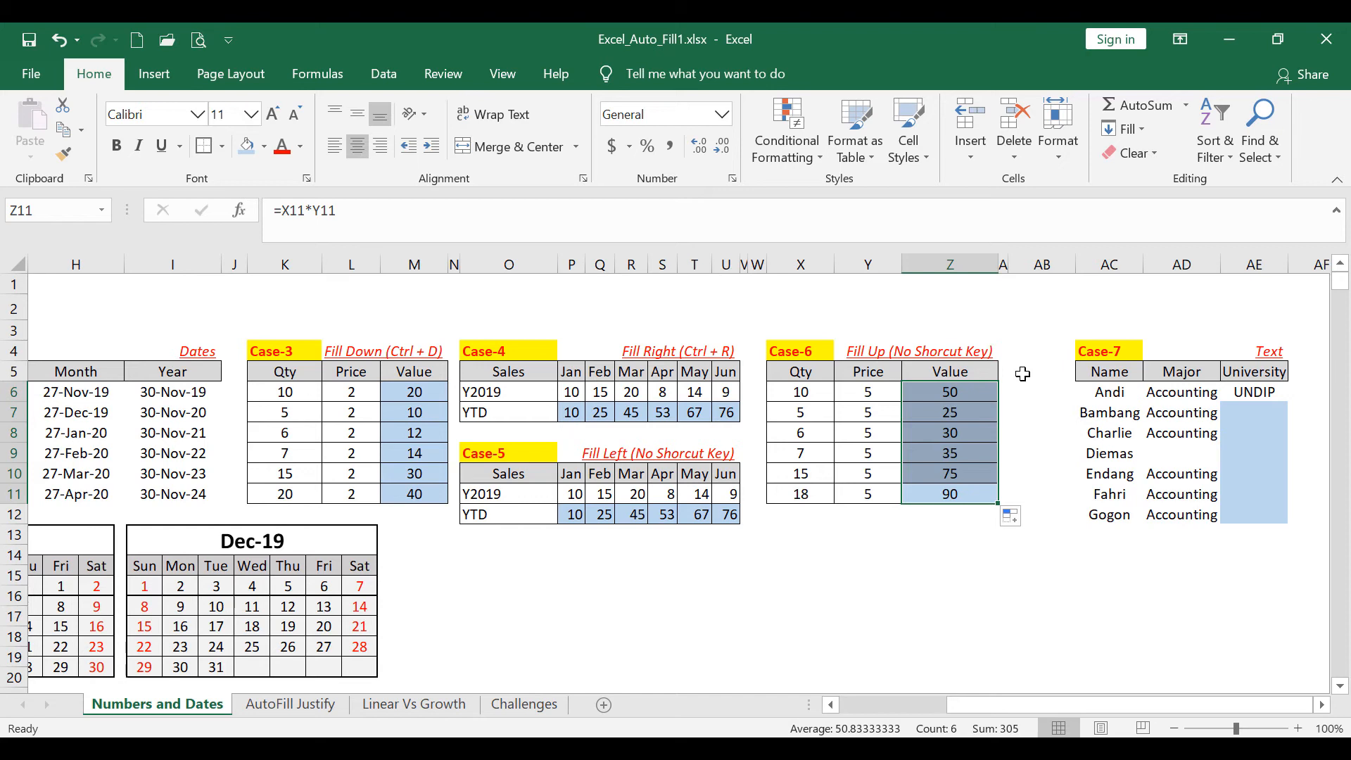
Copy the Case-7 University text UNDIP in AE6 down through AE12 using Fill Down.
{"action": "left_click", "coordinate": [966, 441]}
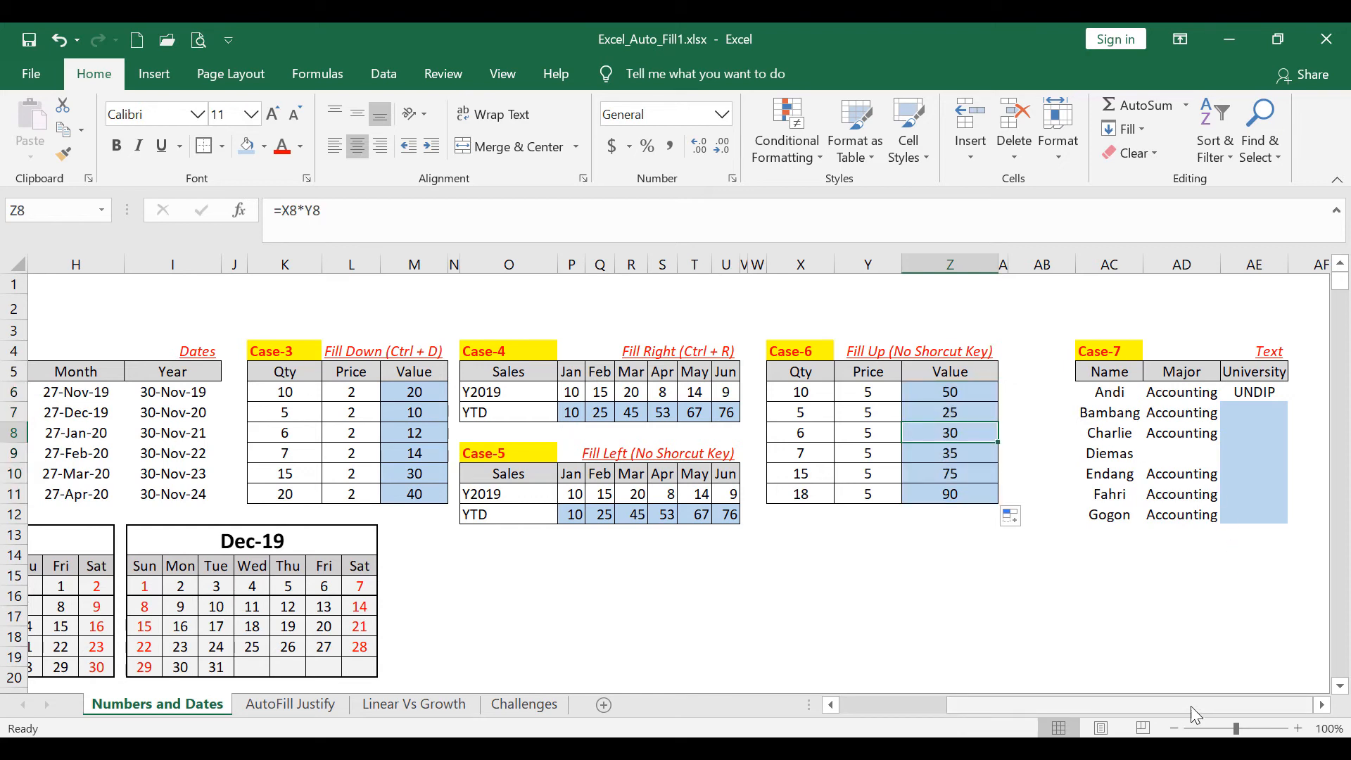
{"action": "left_click_drag", "start_coordinate": [1314, 684], "coordinate": [1313, 679]}
{"action": "left_click_drag", "start_coordinate": [1263, 394], "coordinate": [1279, 509]}
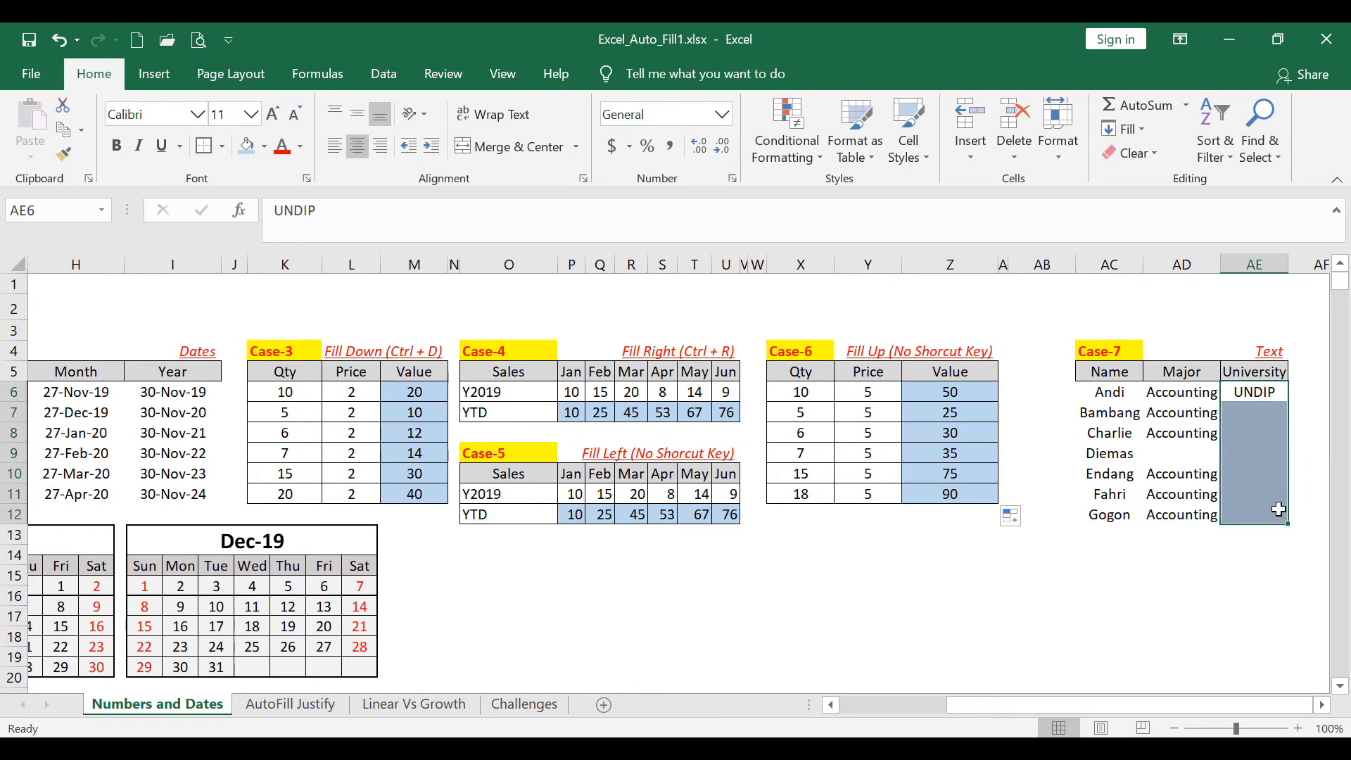
{"action": "key", "text": "ctrl+d"}
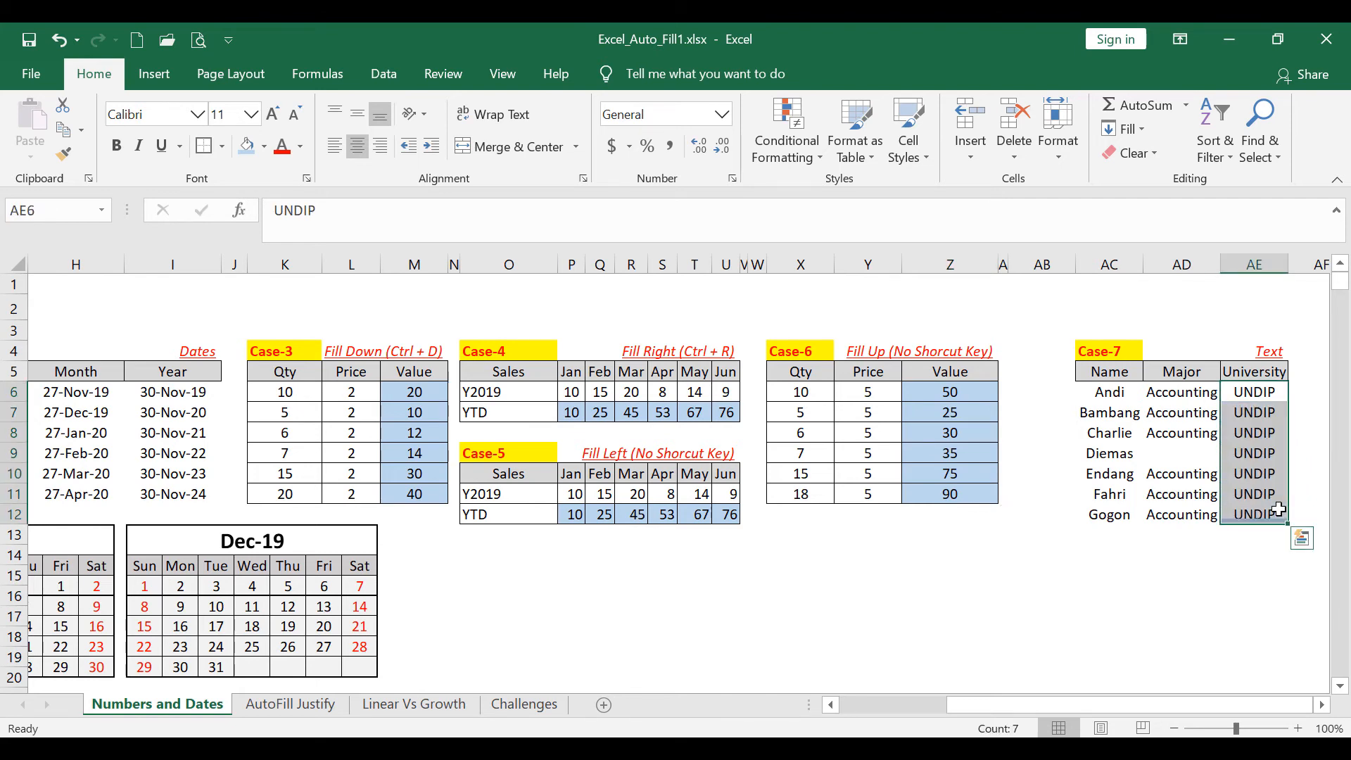
Fill the University text from AE6 down to AE12 again, this time with the fill handle.
{"action": "left_click", "coordinate": [1057, 470]}
{"action": "left_click", "coordinate": [1266, 394]}
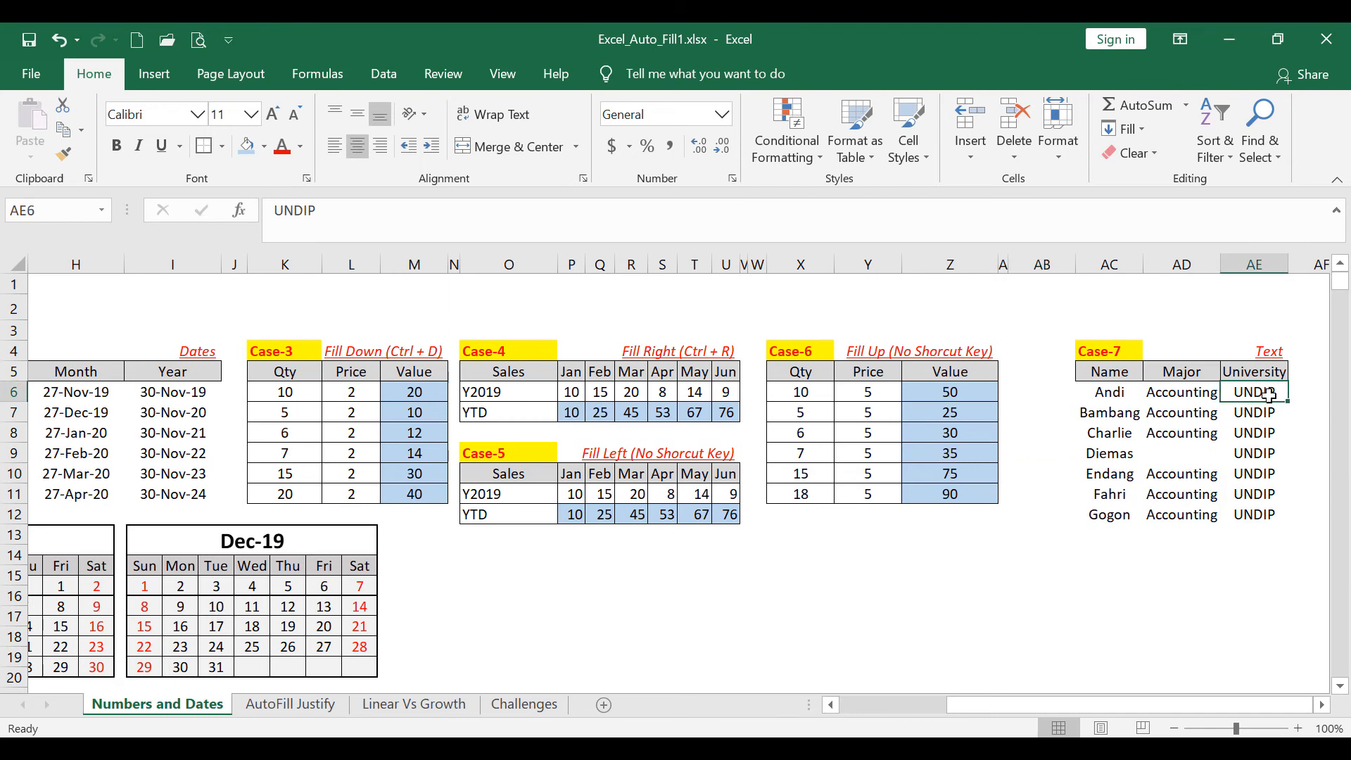
{"action": "left_click_drag", "start_coordinate": [1287, 401], "coordinate": [1288, 522]}
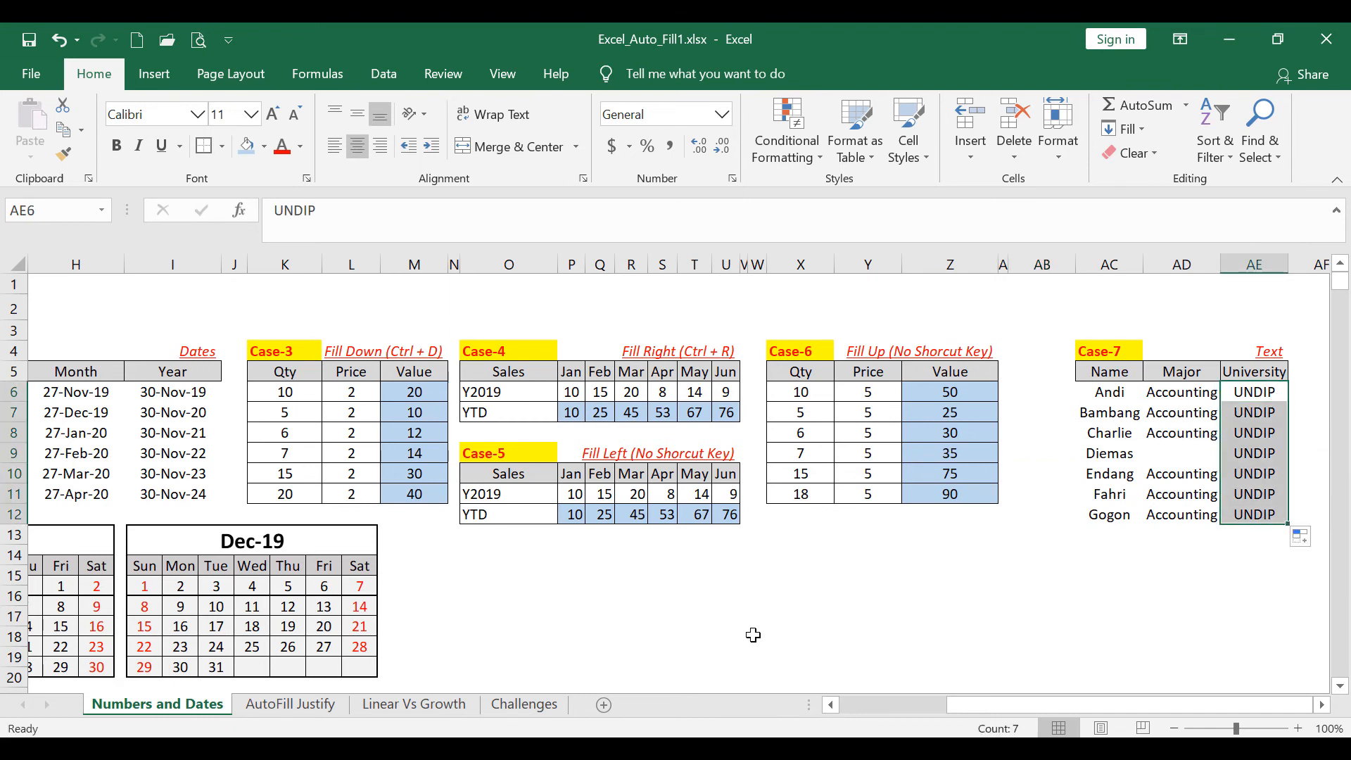
On the AutoFill Justify sheet, copy the paragraph in B4:F8 to B10 and clear the leftover text in row 15.
{"action": "left_click", "coordinate": [314, 700]}
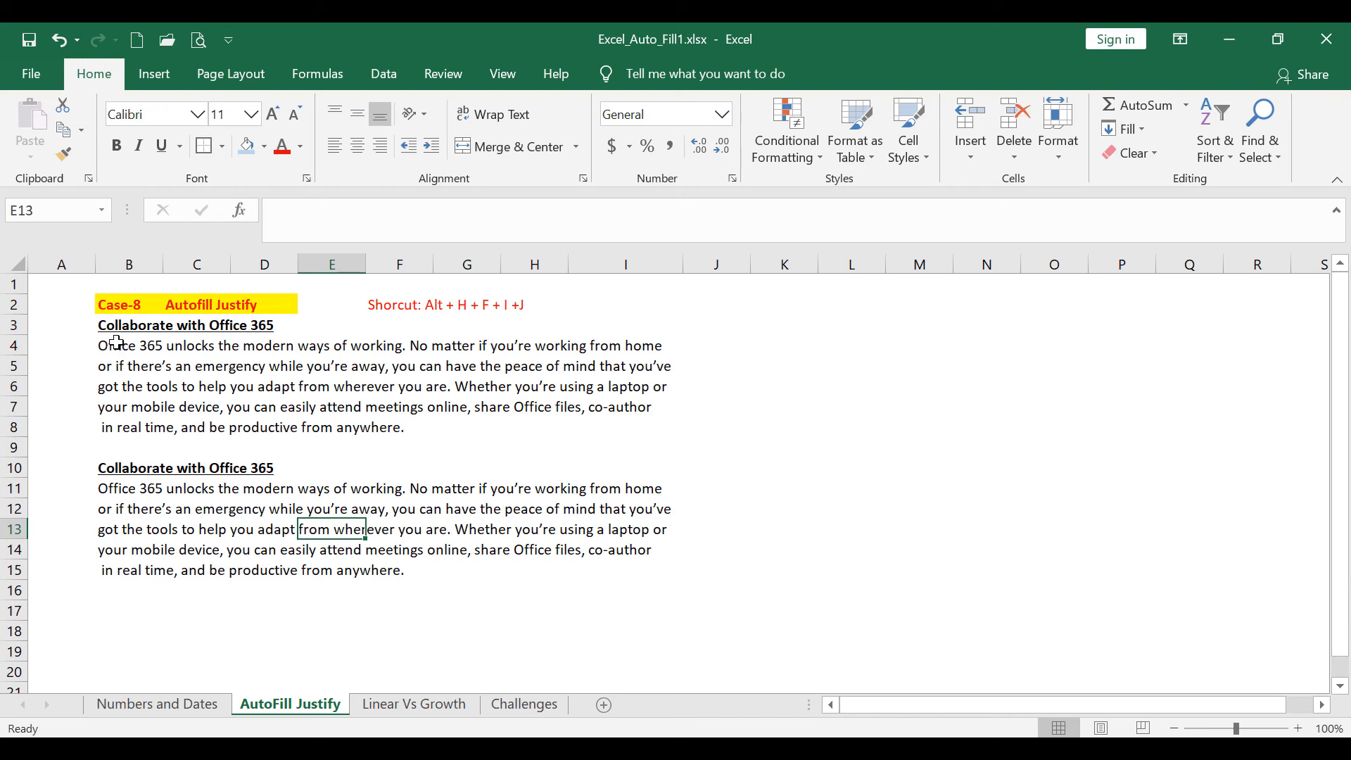
{"action": "left_click_drag", "start_coordinate": [106, 344], "coordinate": [112, 431]}
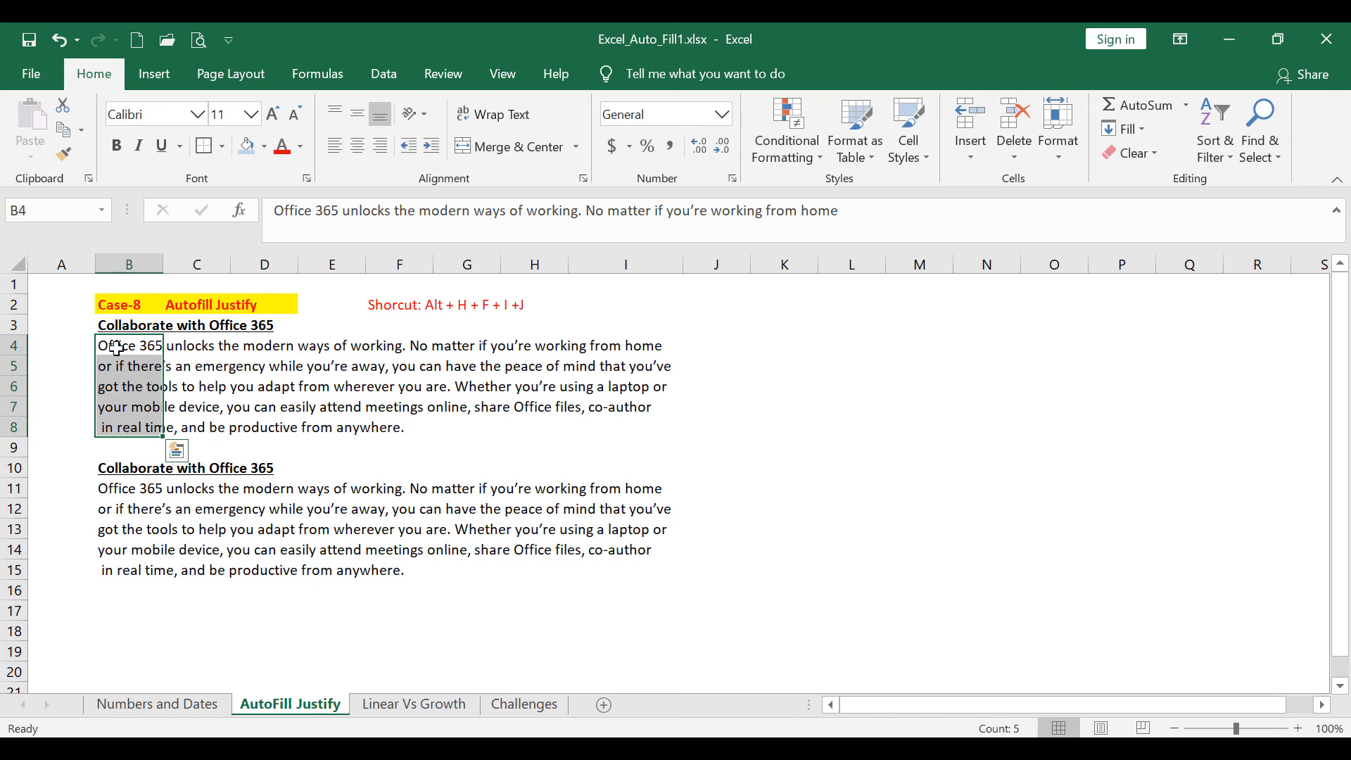
{"action": "left_click_drag", "start_coordinate": [114, 347], "coordinate": [605, 422]}
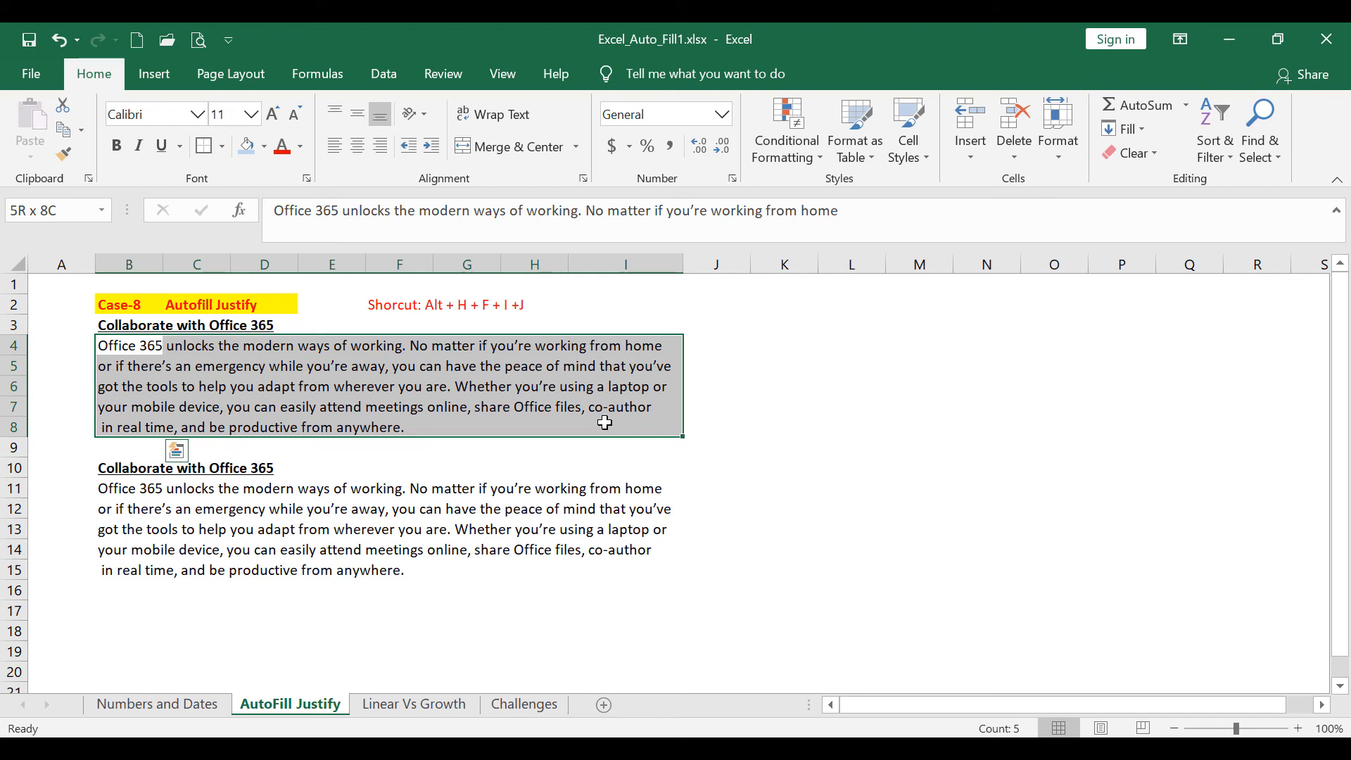
{"action": "left_click_drag", "start_coordinate": [605, 422], "coordinate": [605, 422]}
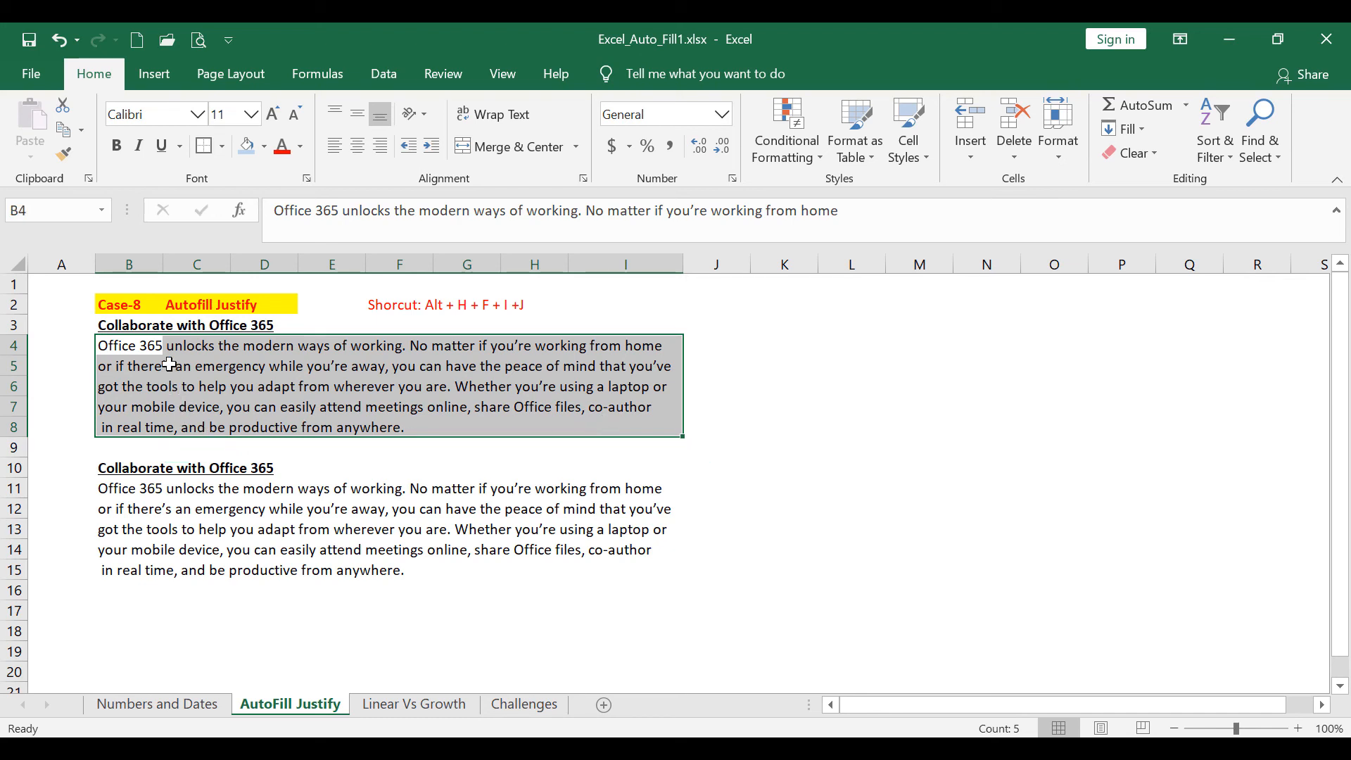
{"action": "left_click_drag", "start_coordinate": [118, 352], "coordinate": [419, 433]}
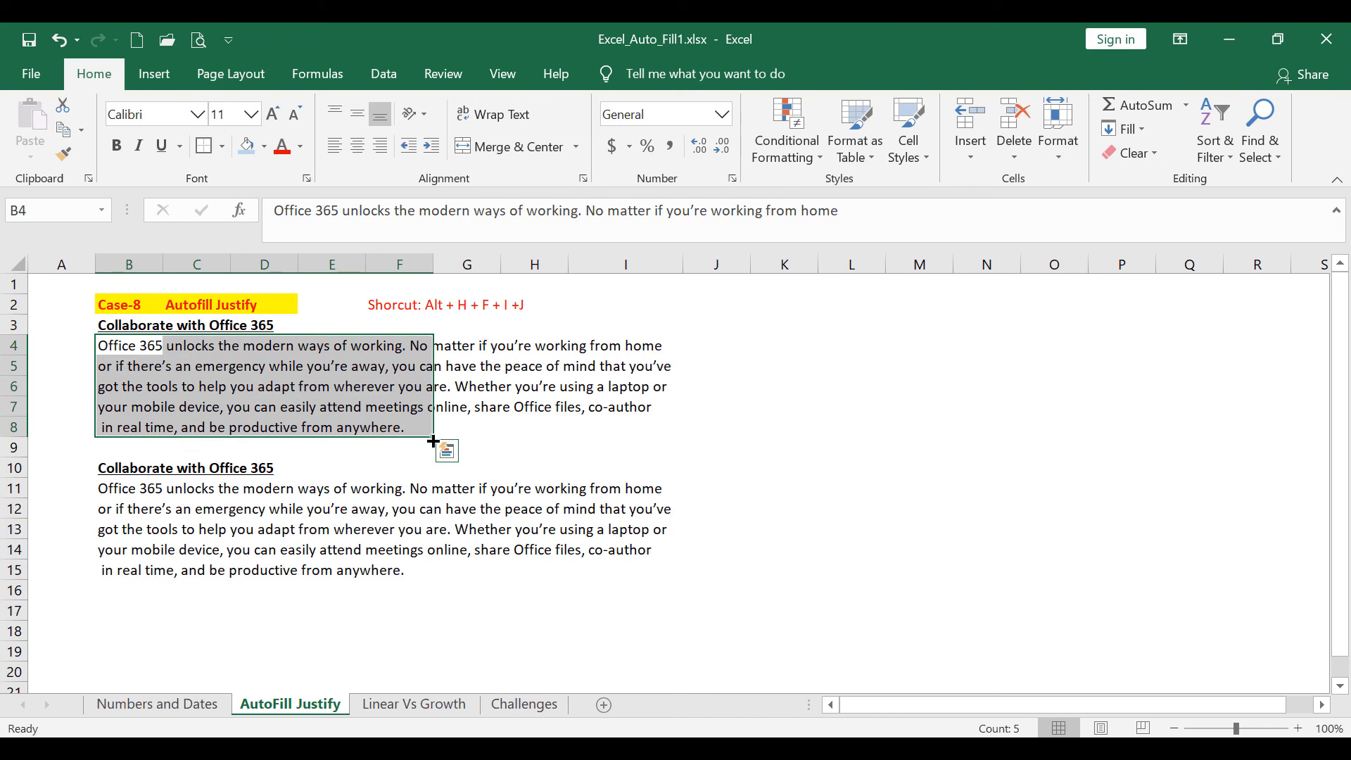
{"action": "key", "text": "ctrl+q"}
{"action": "key", "text": "Escape"}
{"action": "key", "text": "ctrl+c"}
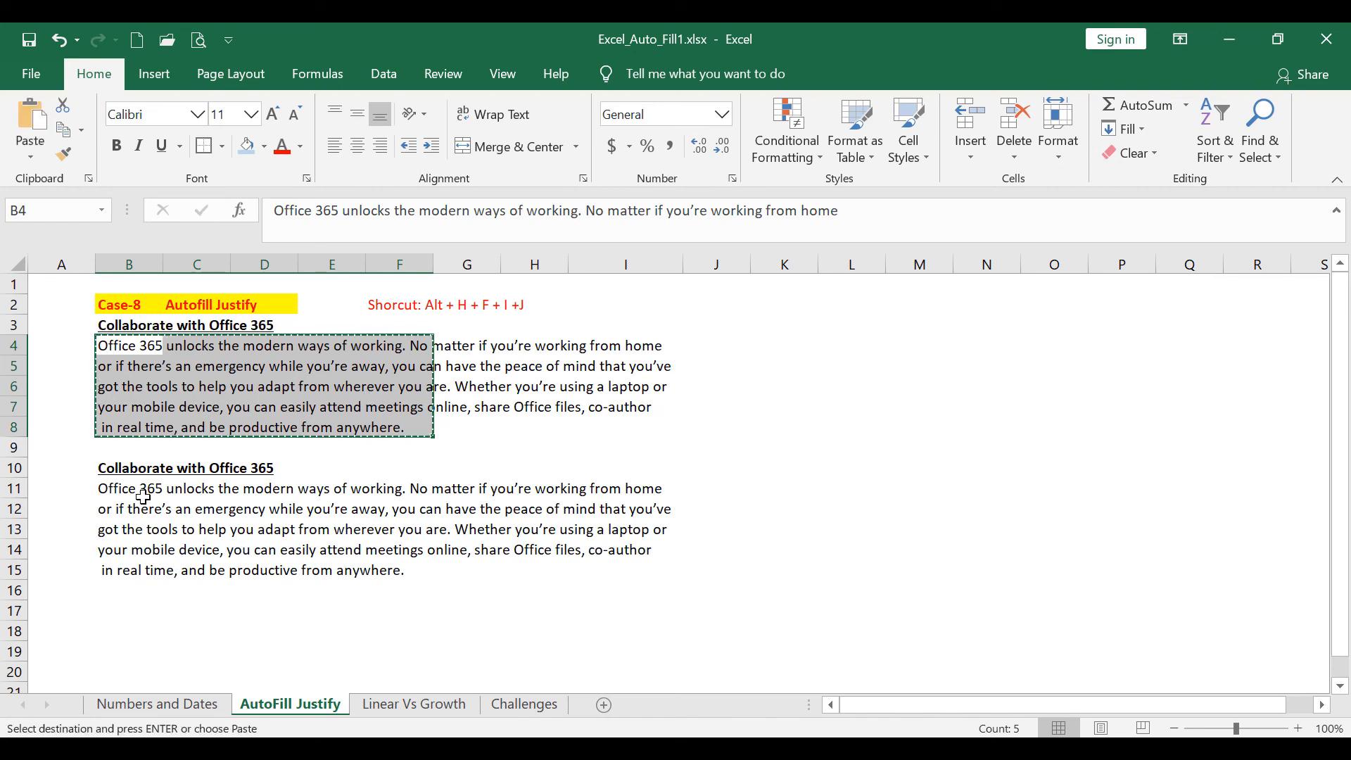
{"action": "left_click", "coordinate": [159, 473]}
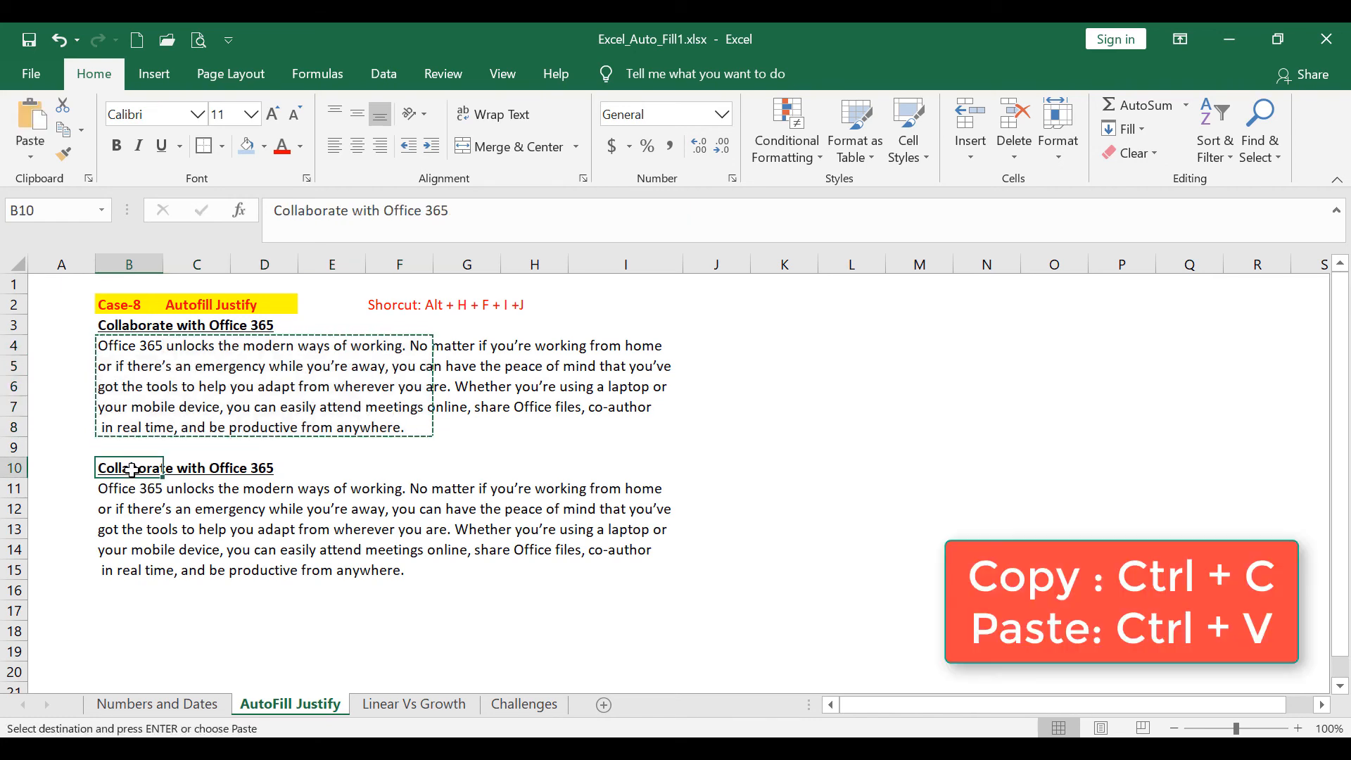
{"action": "key", "text": "ctrl+v"}
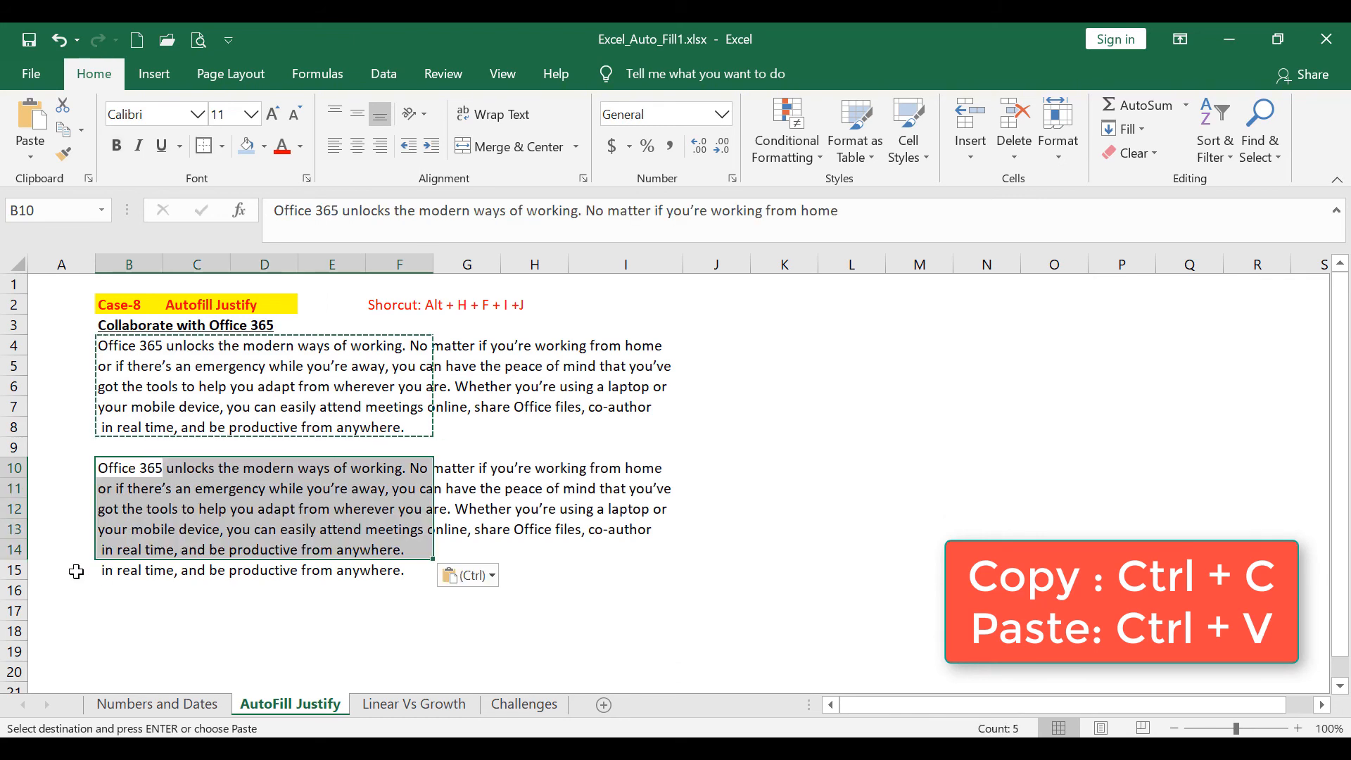
{"action": "left_click", "coordinate": [28, 569]}
{"action": "key", "text": "Delete"}
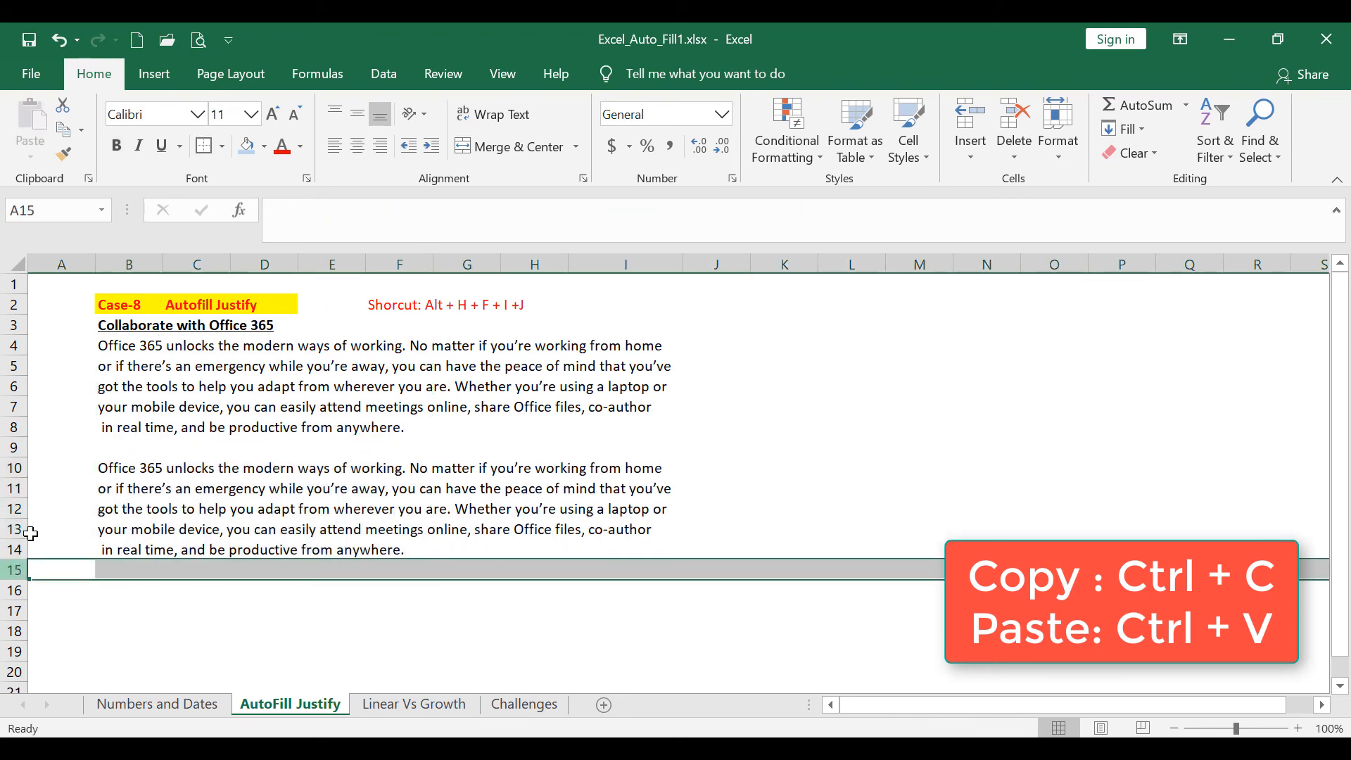
Rewrap the copied paragraph within B10:F14 using Fill Justify, allowing it to extend below the range, and check the wrapped lines.
{"action": "left_click_drag", "start_coordinate": [108, 467], "coordinate": [389, 550]}
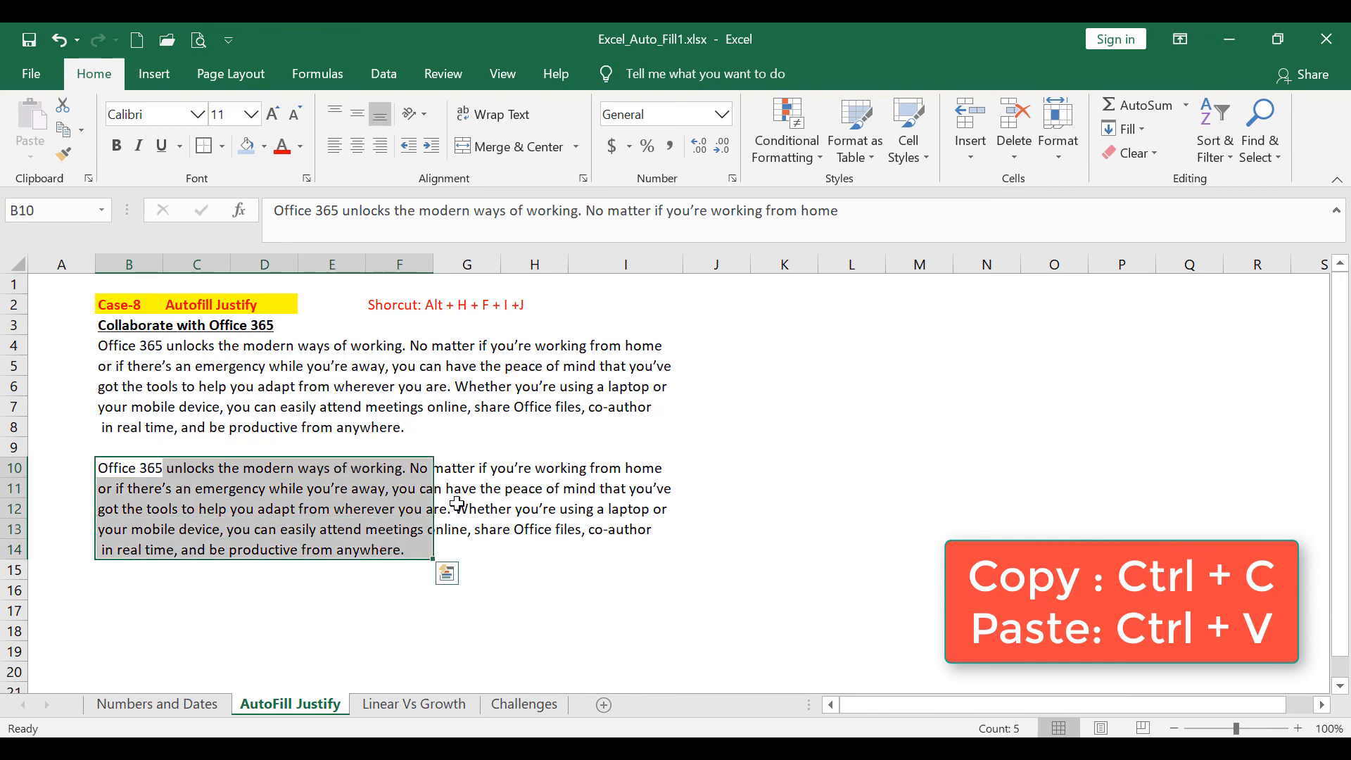
{"action": "left_click", "coordinate": [1141, 133]}
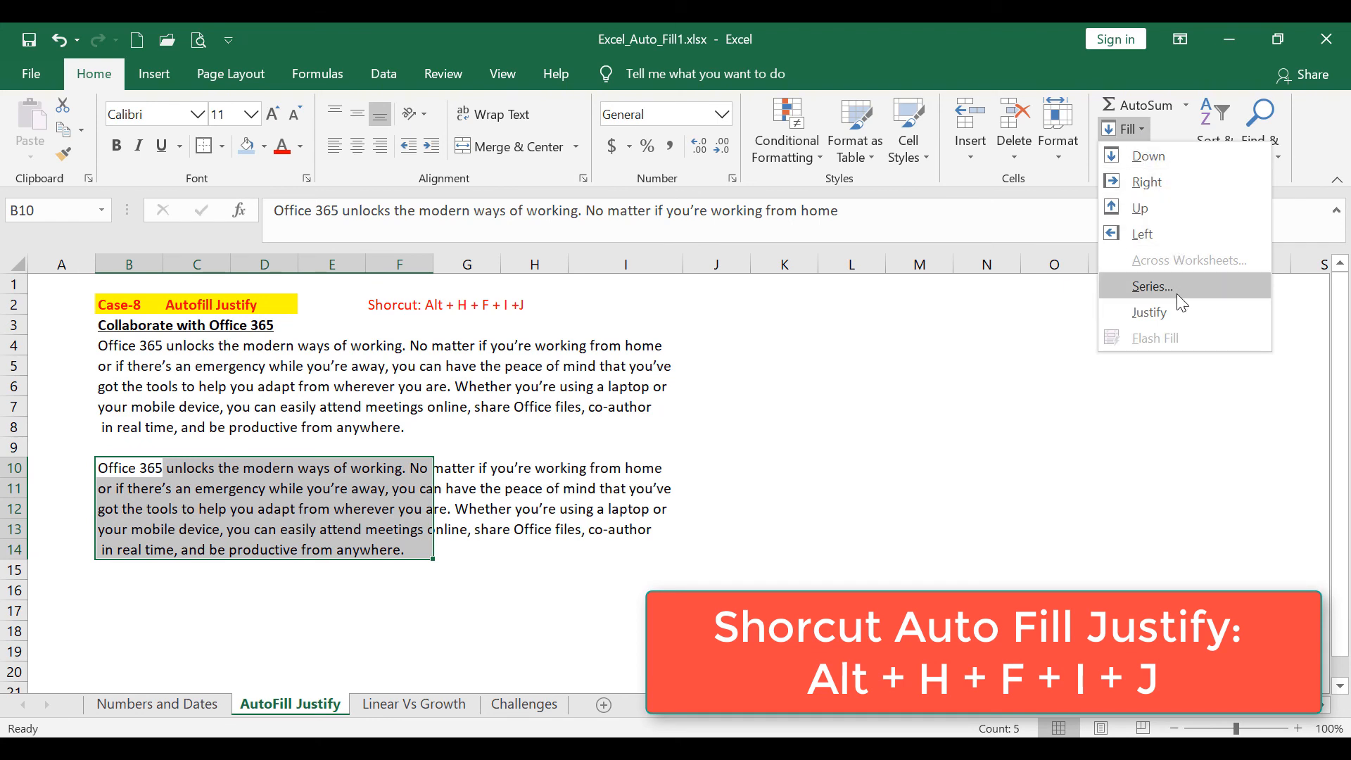
{"action": "left_click", "coordinate": [1176, 315]}
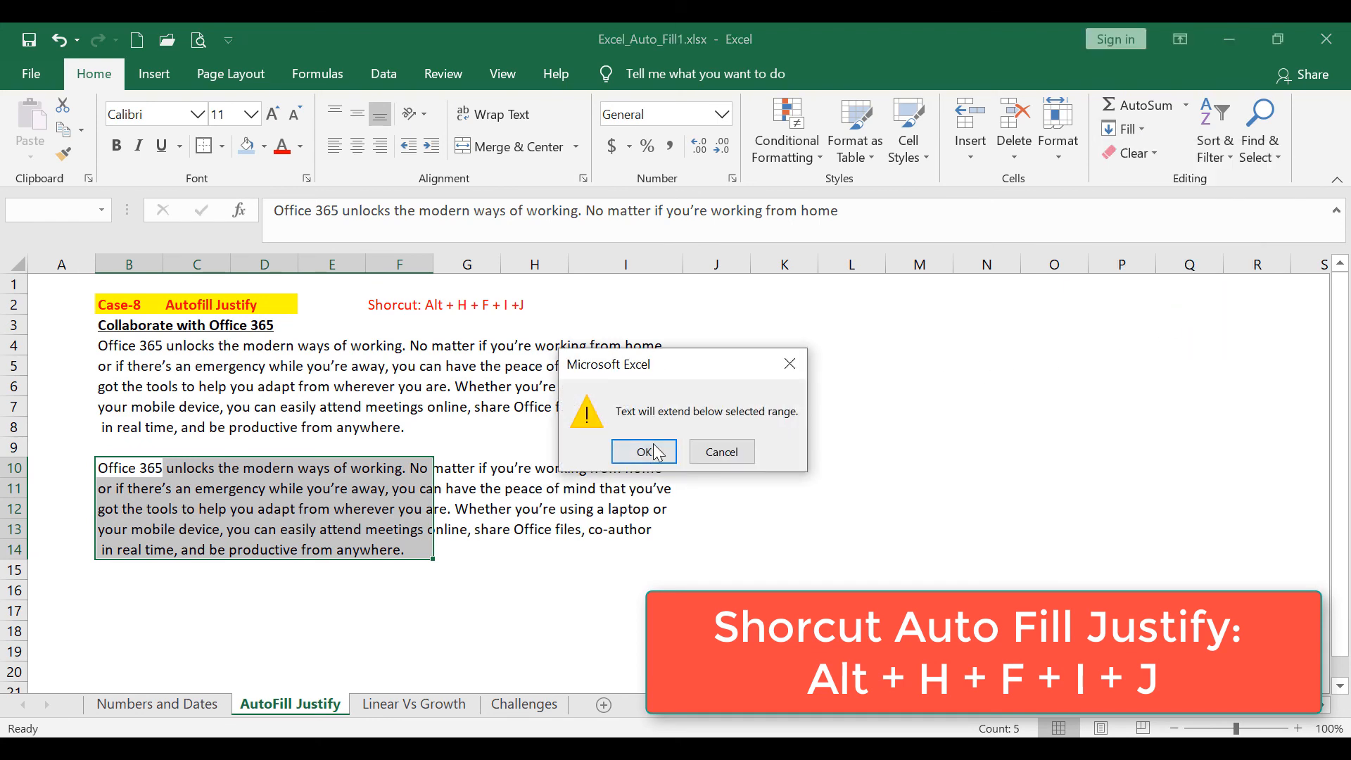
{"action": "left_click", "coordinate": [660, 451]}
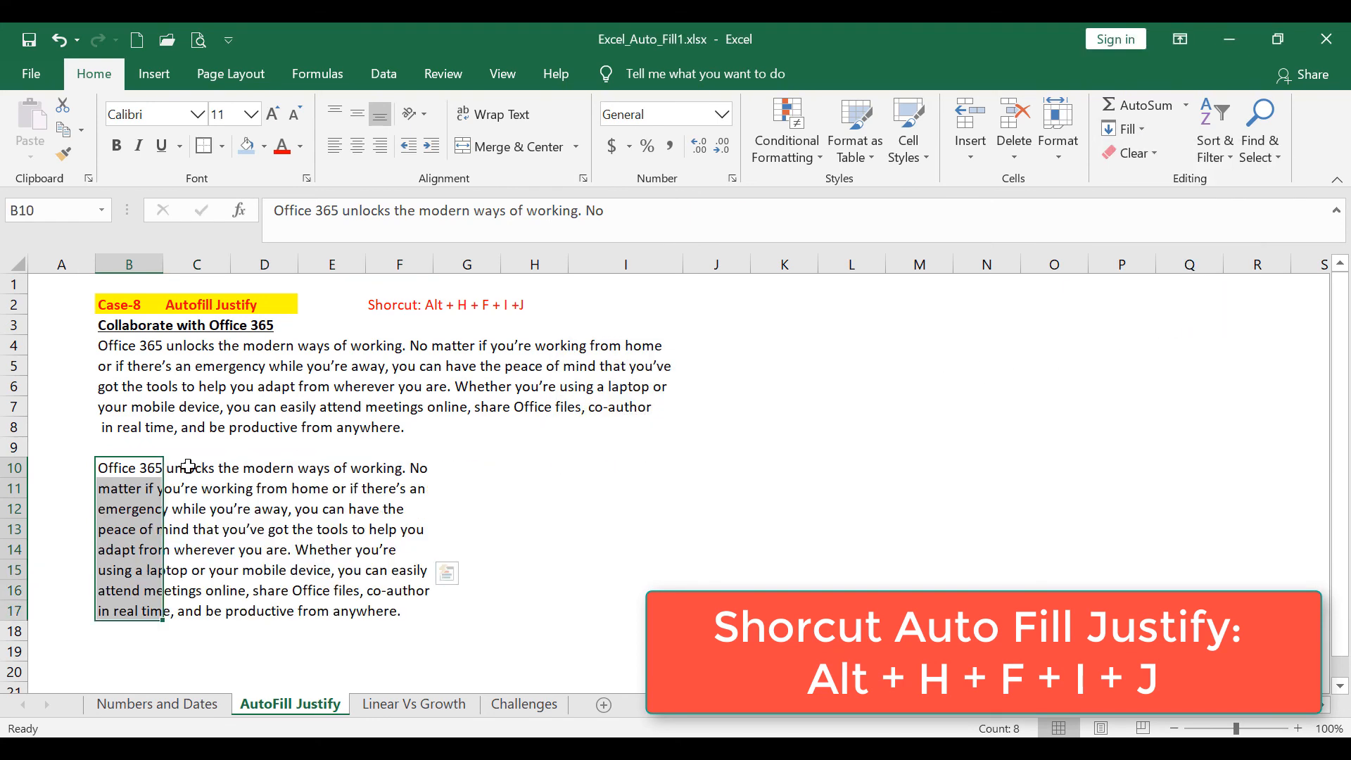
{"action": "left_click_drag", "start_coordinate": [127, 465], "coordinate": [398, 632]}
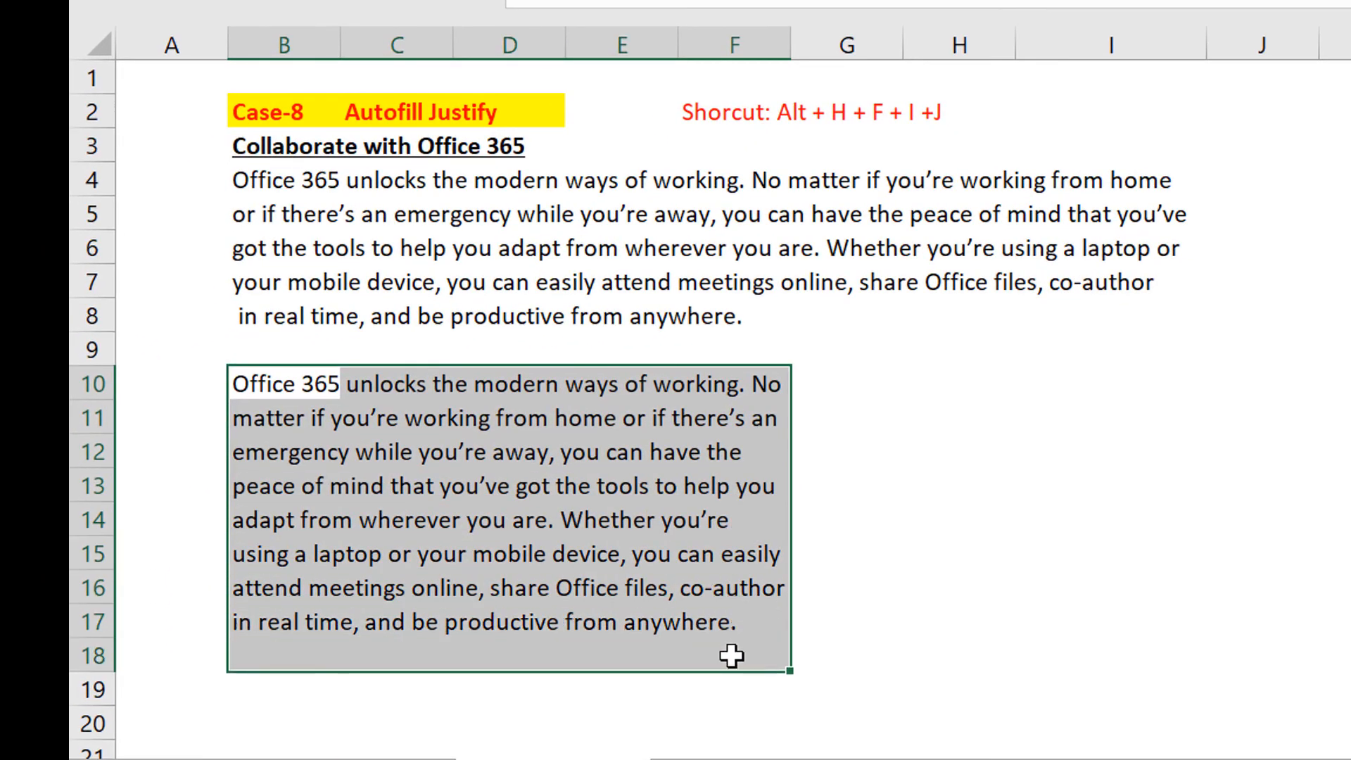
{"action": "left_click_drag", "start_coordinate": [732, 656], "coordinate": [732, 656]}
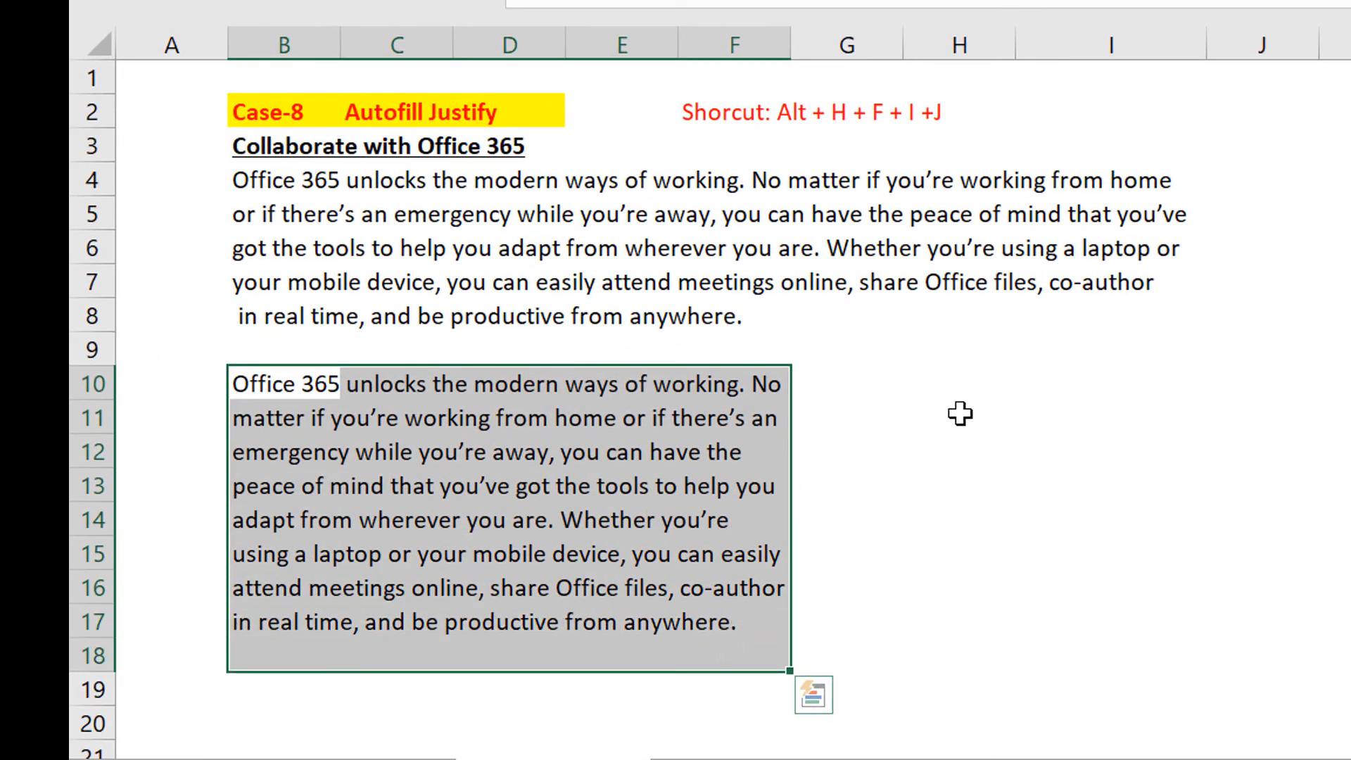
{"action": "left_click", "coordinate": [750, 384]}
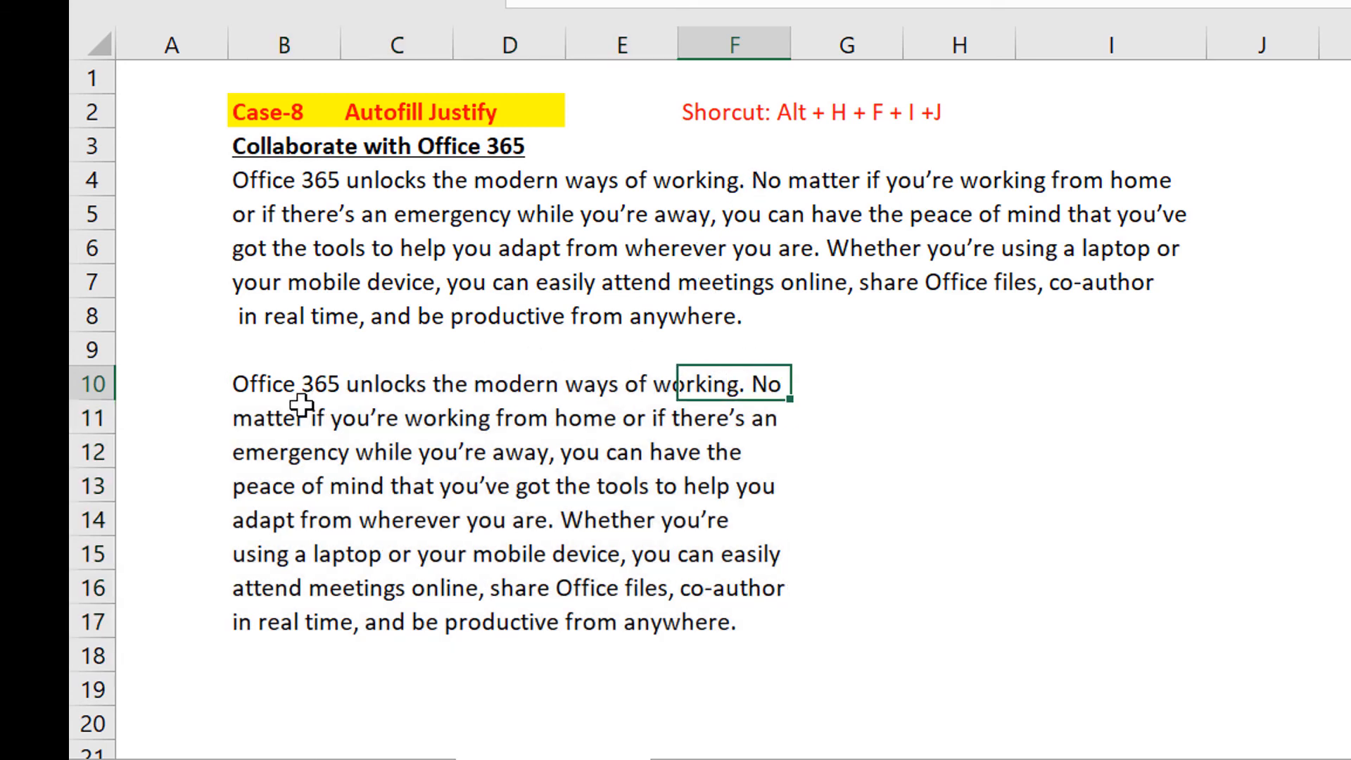
{"action": "left_click_drag", "start_coordinate": [252, 420], "coordinate": [735, 415]}
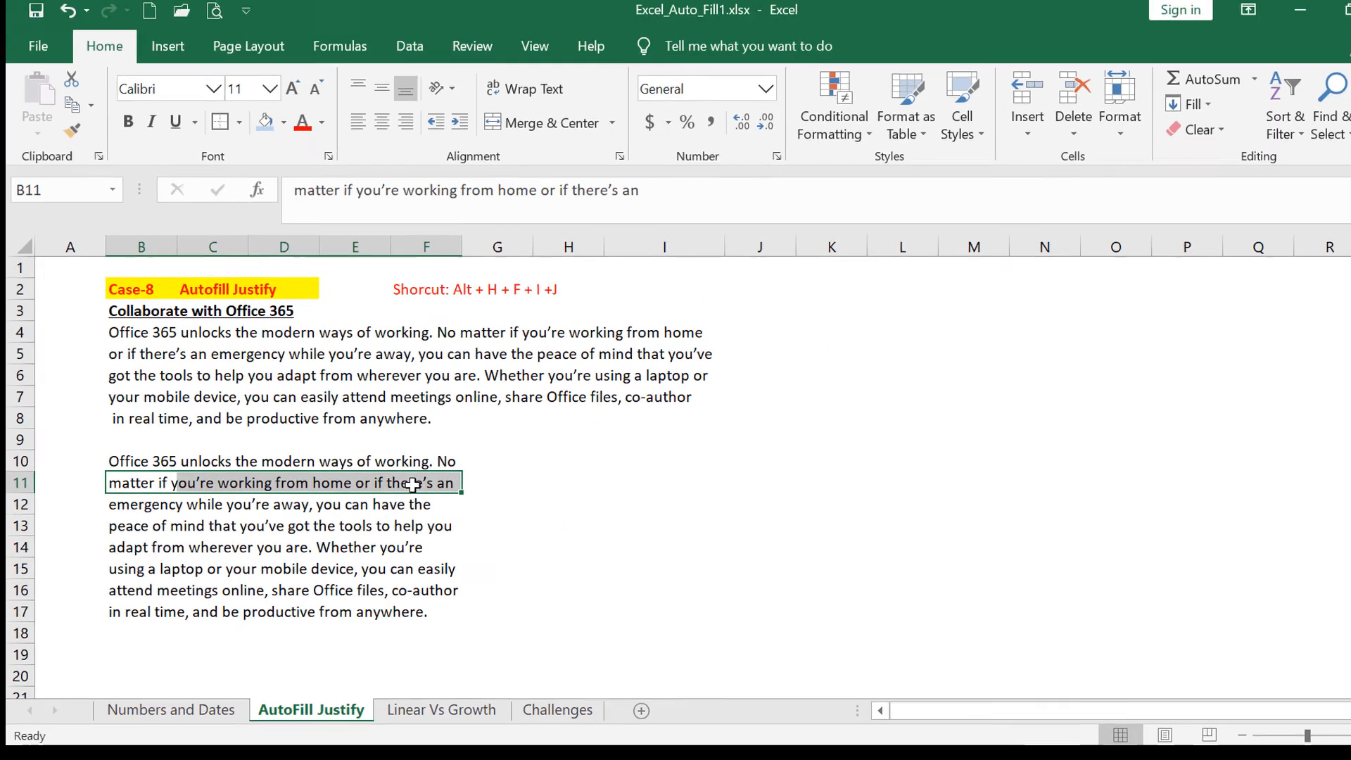
{"action": "left_click", "coordinate": [729, 424]}
Look through the cases on the Linear Vs Growth sheet and the tables on the Challenges sheet.
{"action": "left_click", "coordinate": [398, 705]}
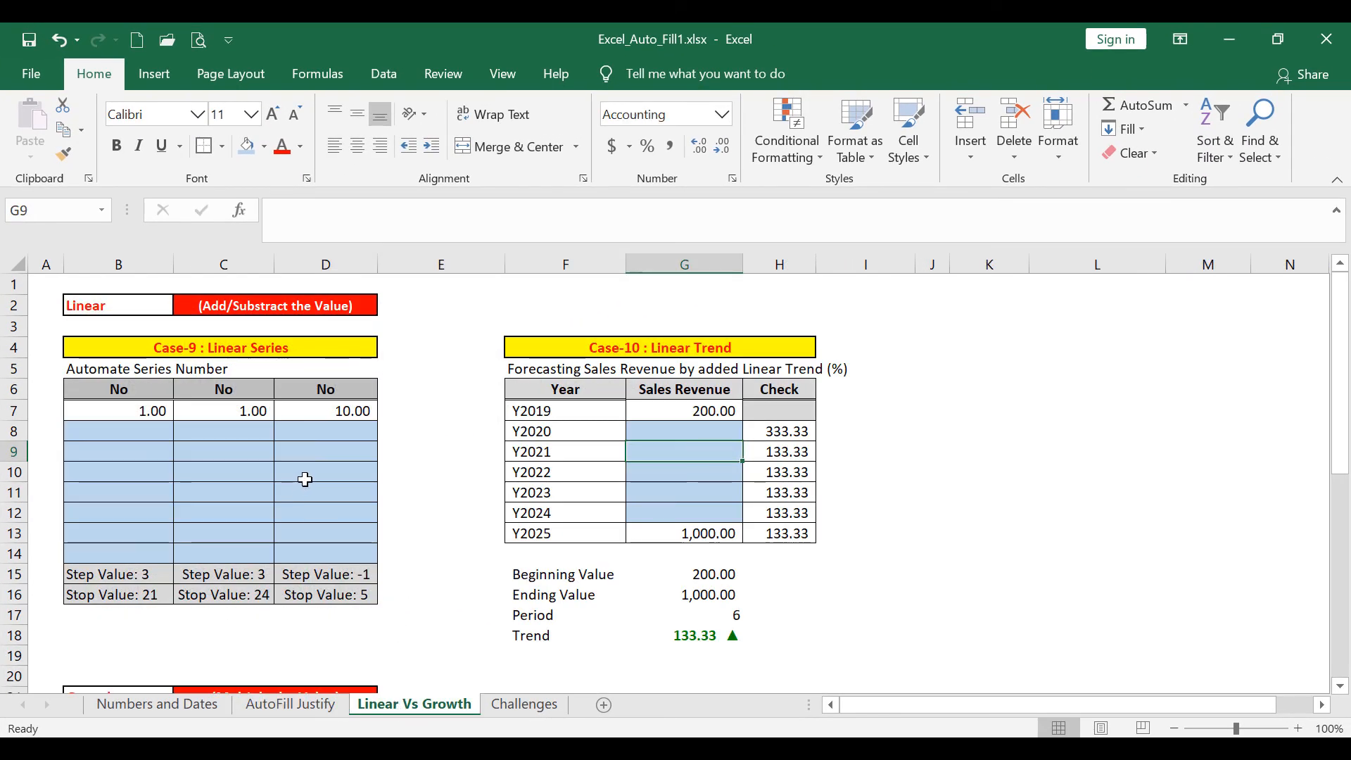
{"action": "scroll", "coordinate": [323, 465], "scroll_direction": "down", "scroll_amount": 4}
{"action": "scroll", "coordinate": [332, 460], "scroll_direction": "down", "scroll_amount": 7}
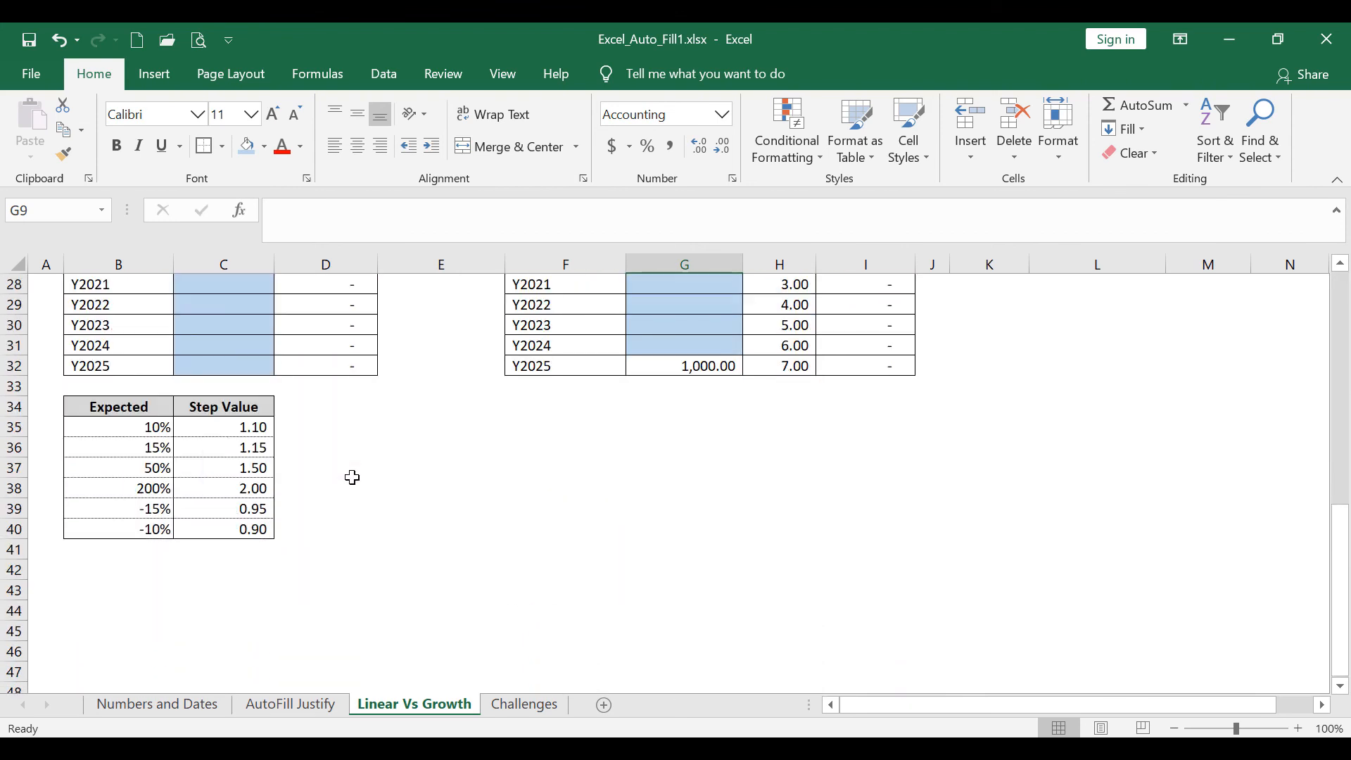
{"action": "left_click", "coordinate": [522, 706]}
{"action": "scroll", "coordinate": [582, 474], "scroll_direction": "down", "scroll_amount": 4}
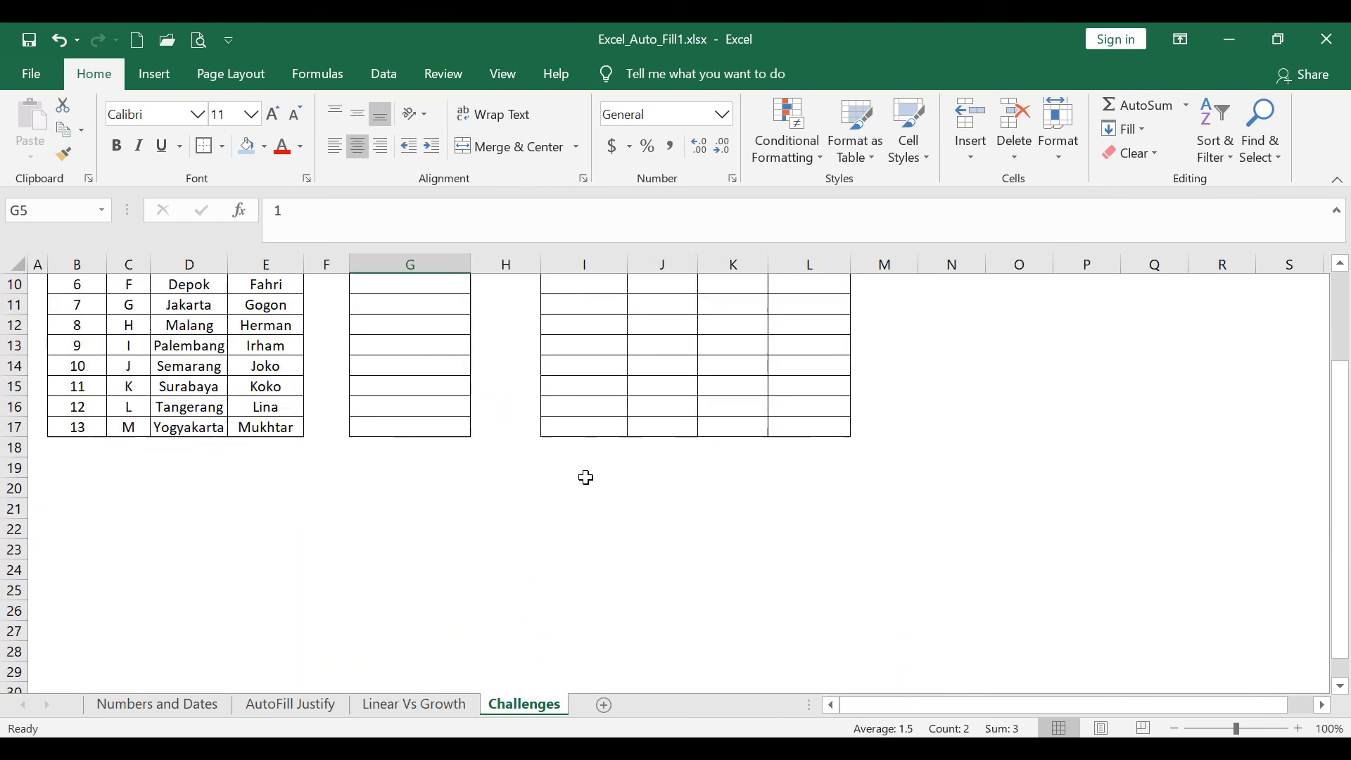
{"action": "scroll", "coordinate": [573, 527], "scroll_direction": "up", "scroll_amount": 4}
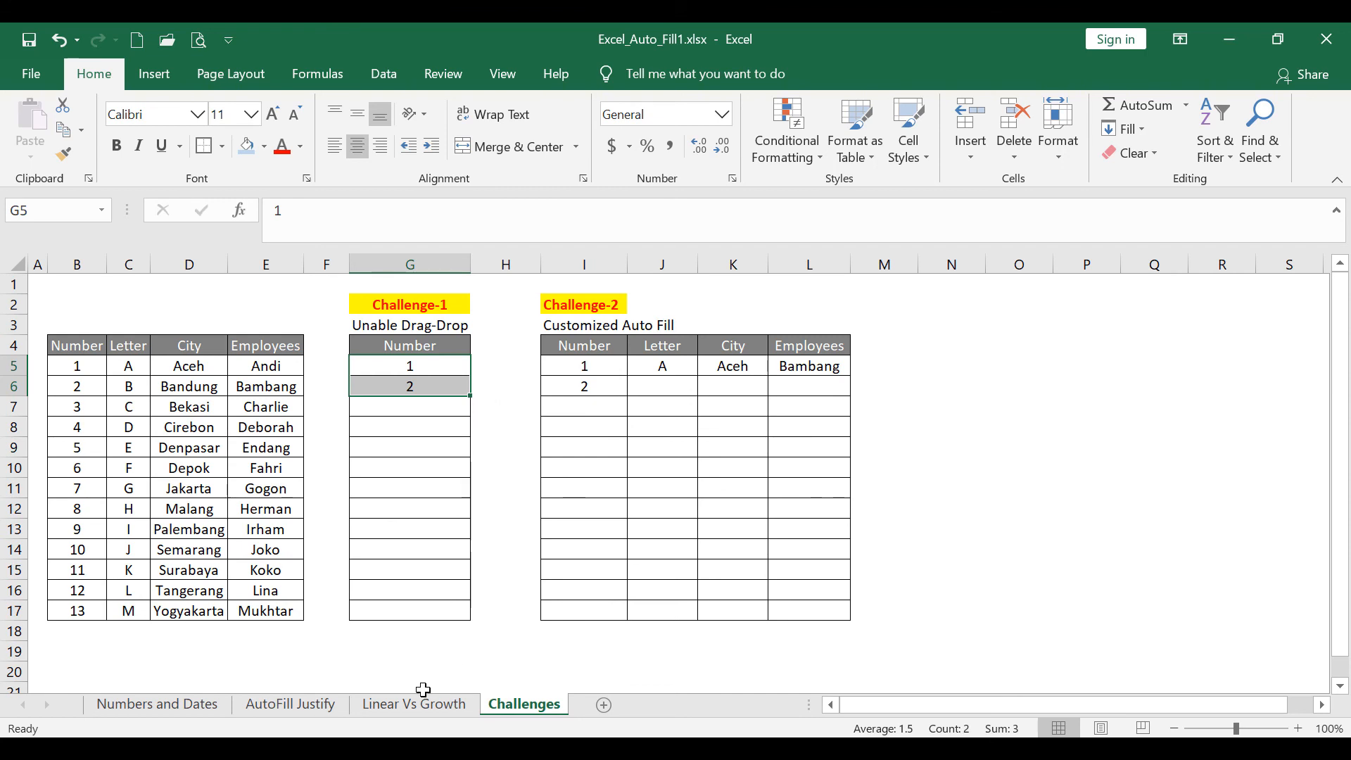